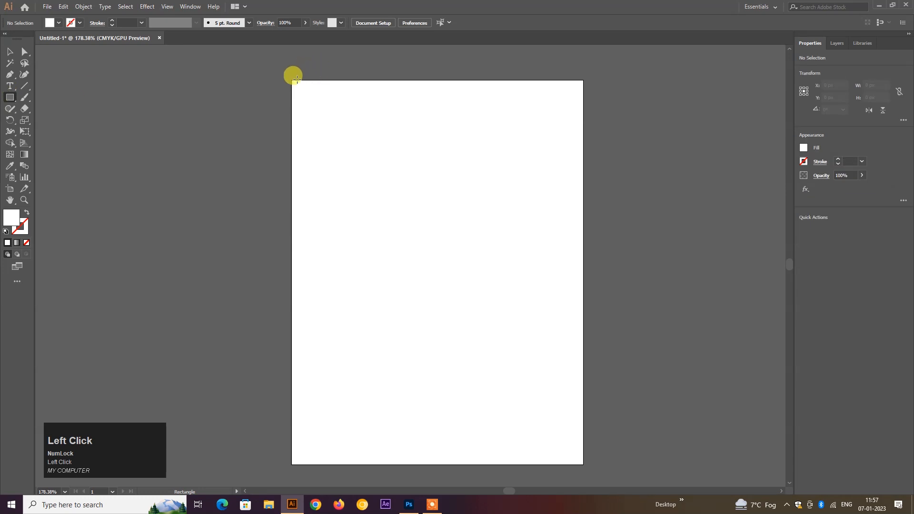
Draw a 266 × 351 px rectangle covering the whole artboard and fill it with the navy sampled from the #0F1F43 swatch.
{"action": "left_click_drag", "start_coordinate": [292, 80], "coordinate": [581, 465]}
{"action": "left_click", "coordinate": [13, 48]}
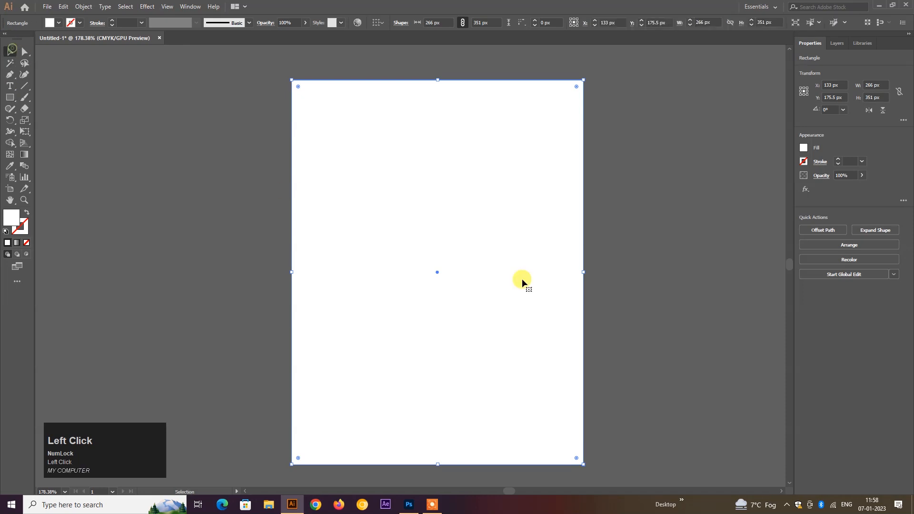
{"action": "scroll", "coordinate": [633, 364], "scroll_direction": "down", "scroll_amount": 5}
{"action": "key", "text": "space"}
{"action": "left_click_drag", "start_coordinate": [578, 374], "coordinate": [487, 188]}
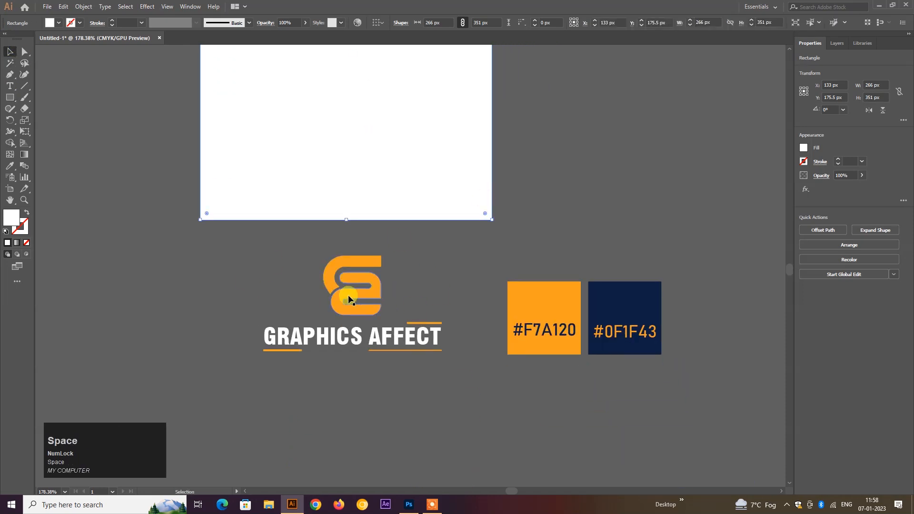
{"action": "left_click_drag", "start_coordinate": [614, 297], "coordinate": [615, 353]}
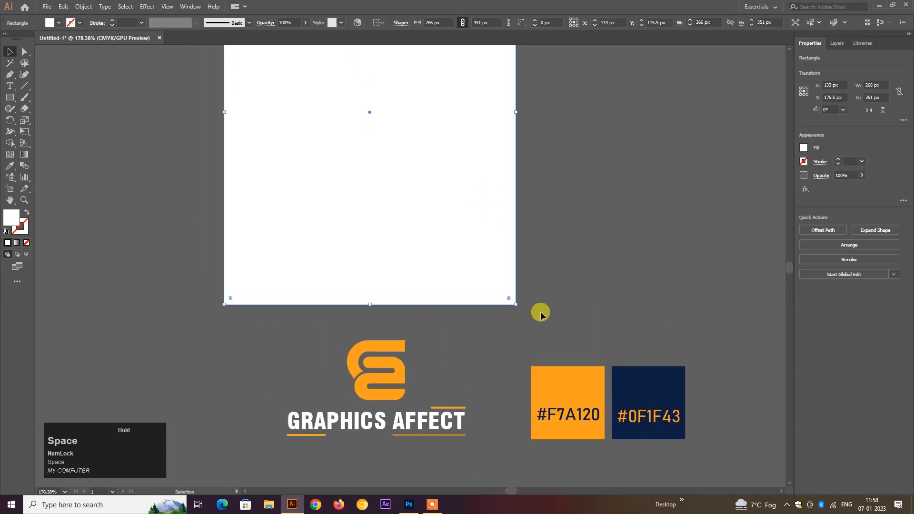
{"action": "left_click", "coordinate": [8, 167]}
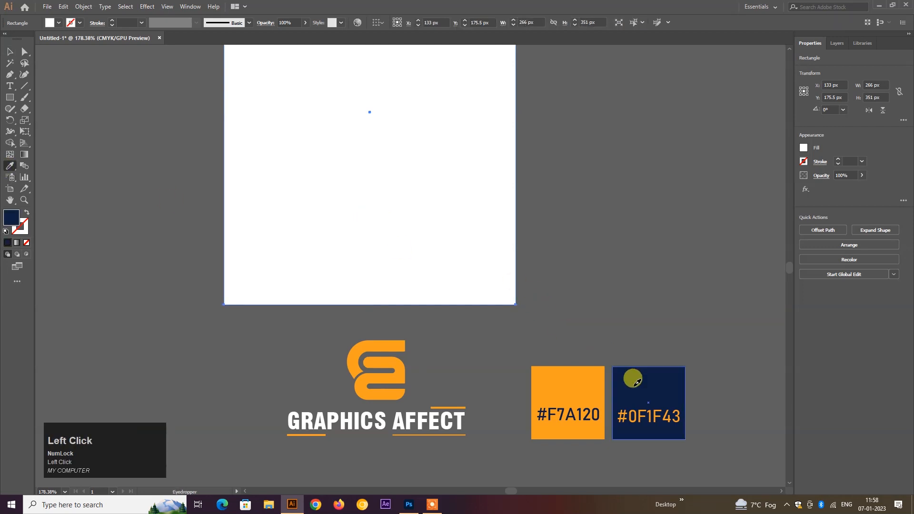
{"action": "left_click", "coordinate": [633, 381]}
{"action": "left_click", "coordinate": [10, 53]}
{"action": "left_click", "coordinate": [75, 100]}
Send the navy background rectangle to the back of the stacking order.
{"action": "key", "text": "space"}
{"action": "left_click_drag", "start_coordinate": [324, 73], "coordinate": [360, 220]}
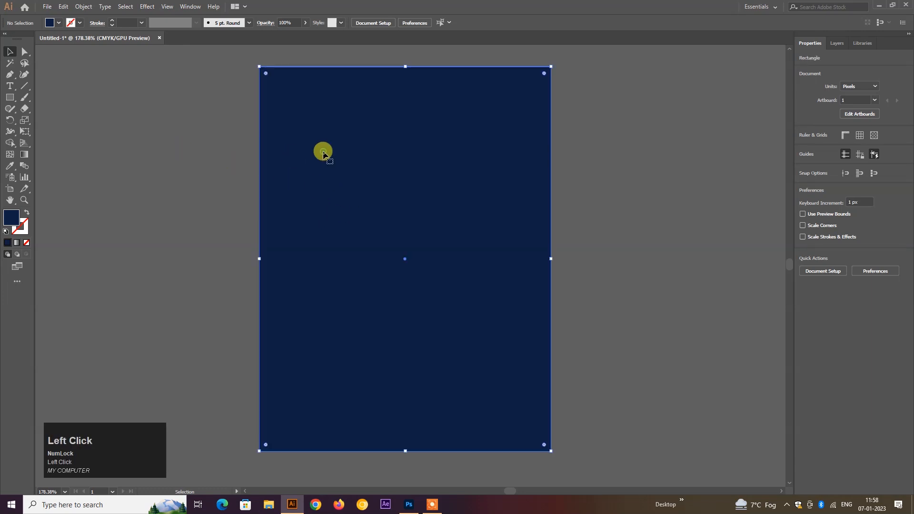
{"action": "right_click", "coordinate": [323, 151]}
{"action": "left_click", "coordinate": [381, 300]}
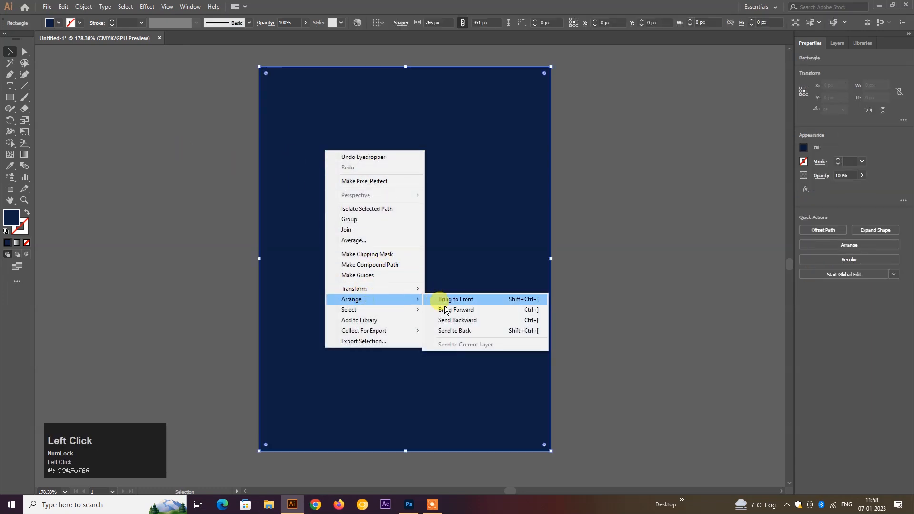
{"action": "left_click", "coordinate": [440, 331]}
{"action": "left_click", "coordinate": [679, 312]}
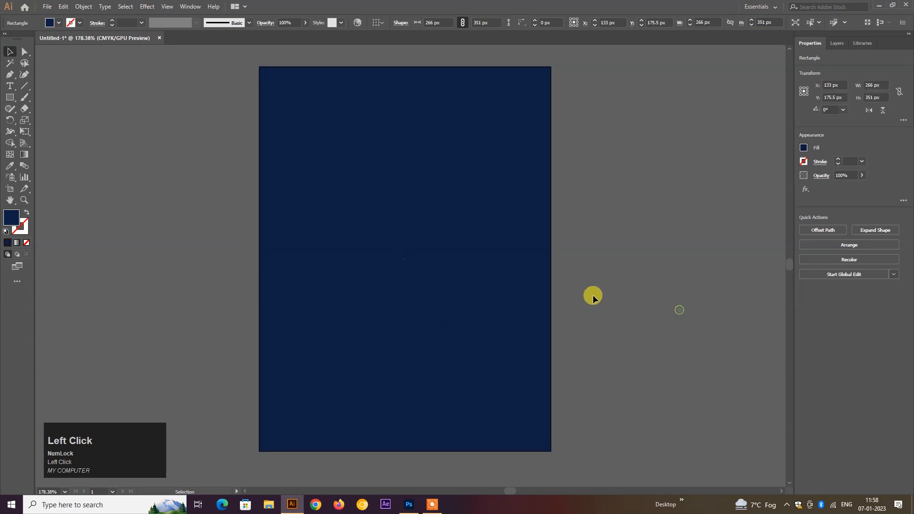
Draw a straight vertical 351 px line with the Pen tool near the artboard's left side, spanning from its top to its bottom edge.
{"action": "key", "text": "space"}
{"action": "mouse_move", "coordinate": [464, 267]}
{"action": "left_mouse_down"}
{"action": "mouse_move", "coordinate": [455, 249]}
{"action": "mouse_move", "coordinate": [457, 281]}
{"action": "left_mouse_up"}
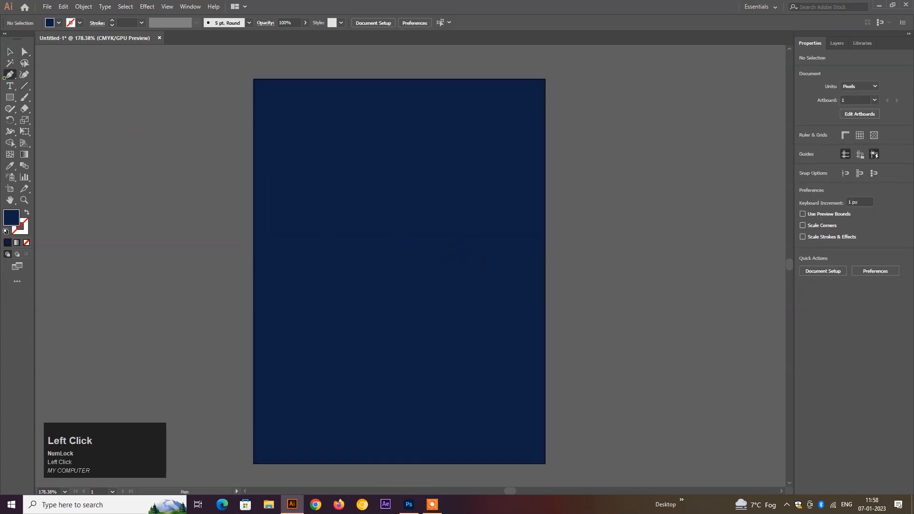
{"action": "left_click", "coordinate": [276, 81]}
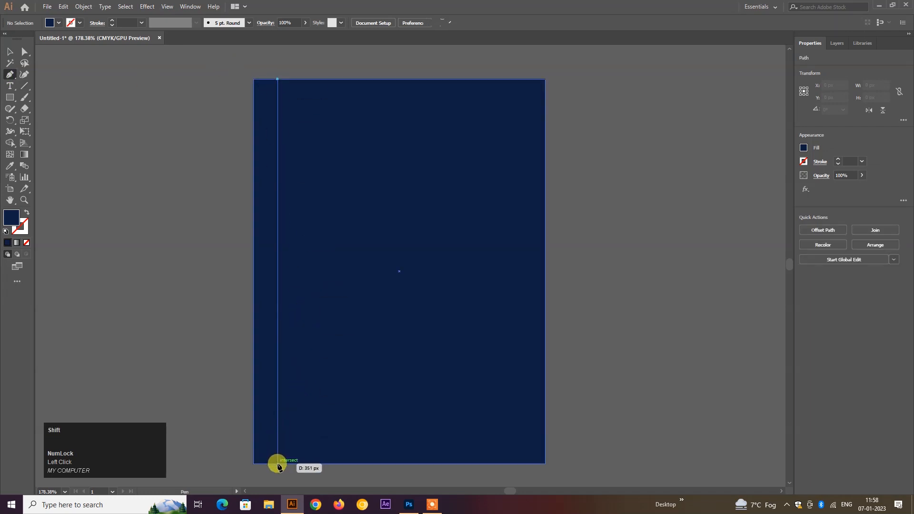
{"action": "left_click", "coordinate": [278, 462], "text": "shift"}
{"action": "left_click", "coordinate": [10, 51]}
Give the vertical line a 3 pt stroke in the orange sampled from the #F7A120 swatch, with no fill.
{"action": "scroll", "coordinate": [476, 424], "scroll_direction": "down", "scroll_amount": 3}
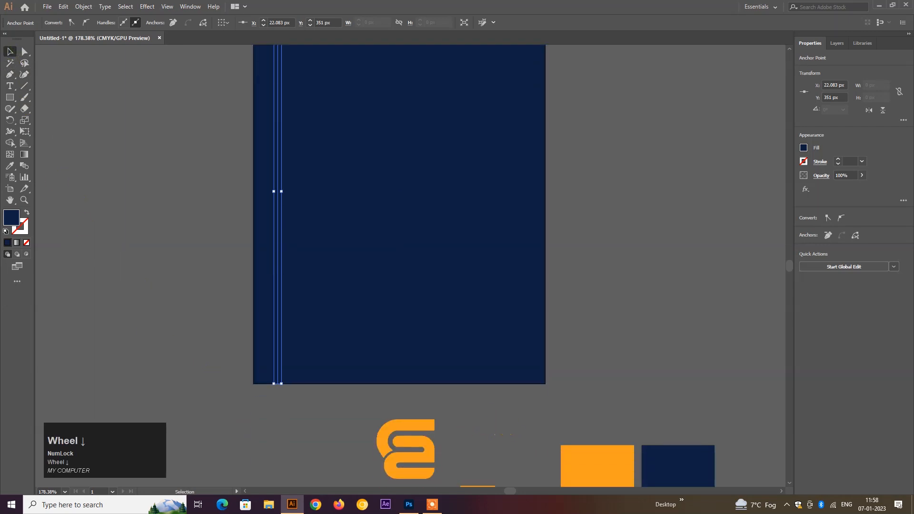
{"action": "left_click", "coordinate": [11, 167]}
{"action": "left_click", "coordinate": [598, 463]}
{"action": "left_click", "coordinate": [10, 52]}
{"action": "left_click", "coordinate": [27, 214]}
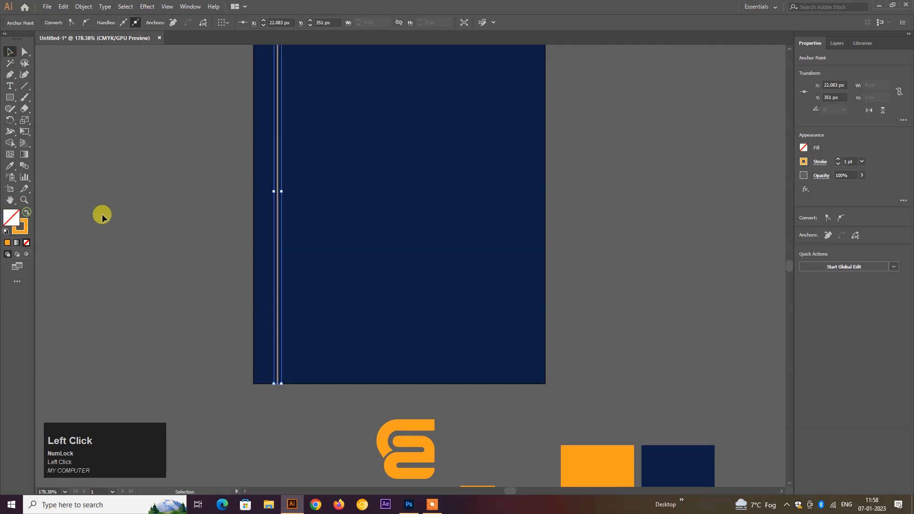
{"action": "left_click", "coordinate": [860, 164]}
{"action": "left_click", "coordinate": [863, 219]}
{"action": "left_click", "coordinate": [723, 207]}
Move the orange line slightly inward from the artboard's left edge to about X 29.5 px.
{"action": "scroll", "coordinate": [449, 249], "scroll_direction": "up", "scroll_amount": 3}
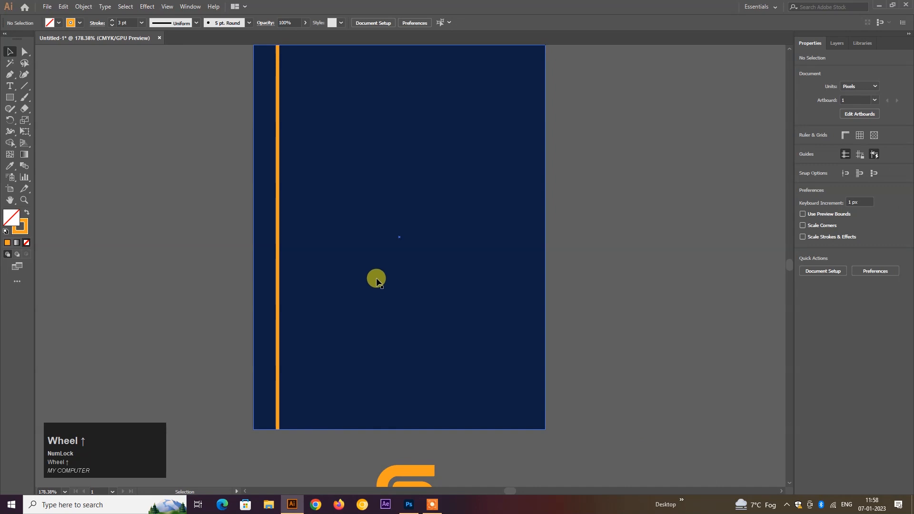
{"action": "left_click", "coordinate": [279, 224]}
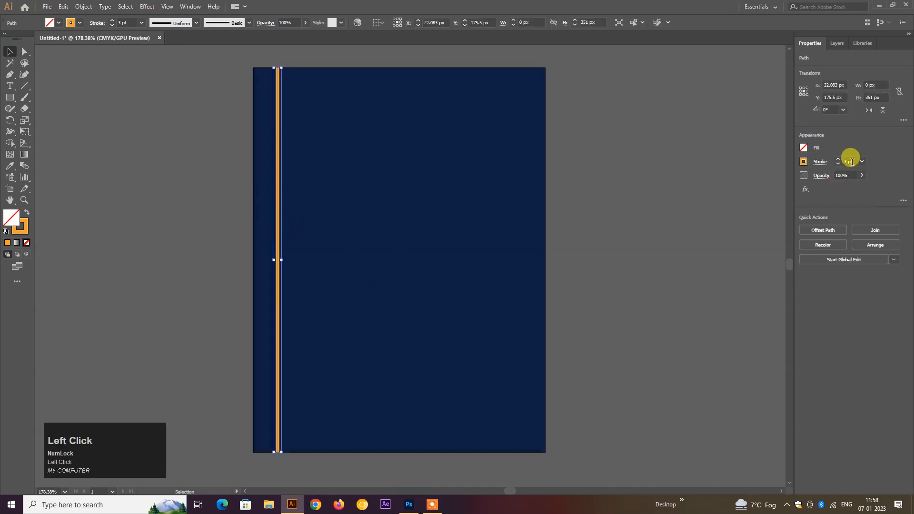
{"action": "left_click", "coordinate": [686, 193]}
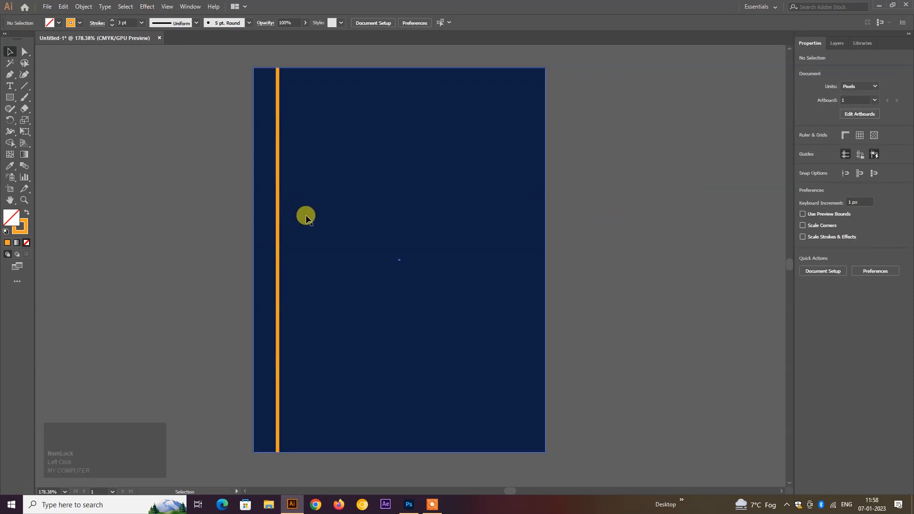
{"action": "left_click_drag", "start_coordinate": [278, 224], "coordinate": [286, 230]}
{"action": "left_click", "coordinate": [610, 277]}
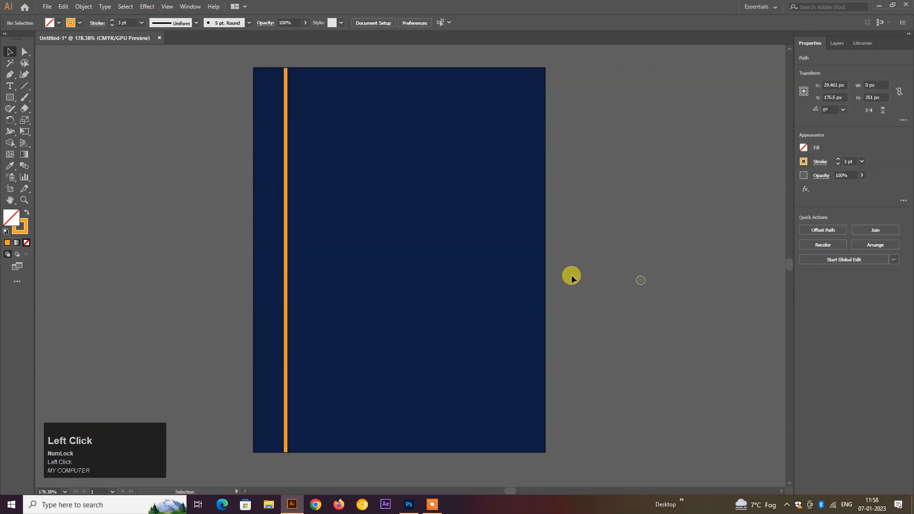
Place the Graphics Affect logo beside the artboard, ungroup it and put a separate copy of its orange icon above it.
{"action": "scroll", "coordinate": [501, 285], "scroll_direction": "down", "scroll_amount": 3}
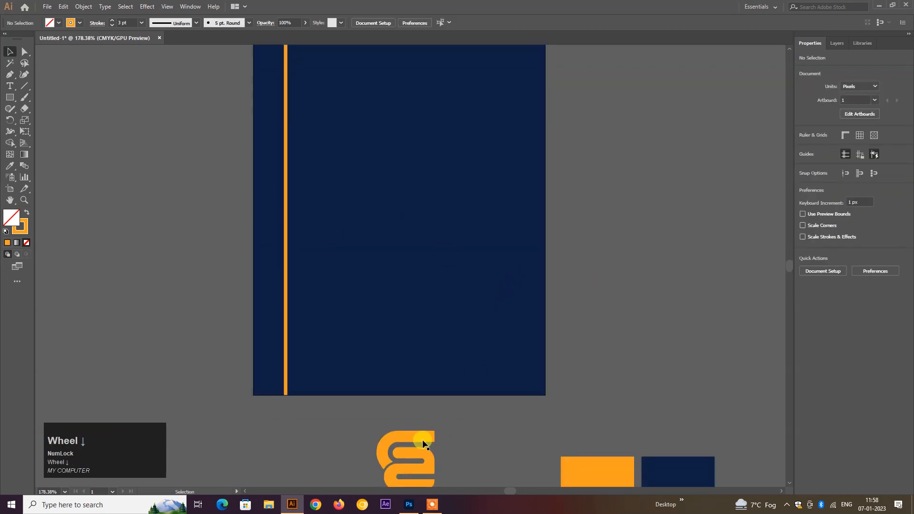
{"action": "left_click_drag", "start_coordinate": [416, 436], "coordinate": [684, 198]}
{"action": "key", "text": "space"}
{"action": "left_click_drag", "start_coordinate": [564, 264], "coordinate": [441, 304]}
{"action": "left_click", "coordinate": [710, 247]}
{"action": "left_click", "coordinate": [576, 246]}
{"action": "left_click", "coordinate": [834, 272]}
{"action": "left_click", "coordinate": [700, 292]}
{"action": "left_click_drag", "start_coordinate": [576, 256], "coordinate": [597, 142]}
Group the icon, lettering and accent lines of the full logo and move the group further down beside the artboard.
{"action": "left_click_drag", "start_coordinate": [515, 197], "coordinate": [645, 386]}
{"action": "left_click_drag", "start_coordinate": [494, 188], "coordinate": [648, 365]}
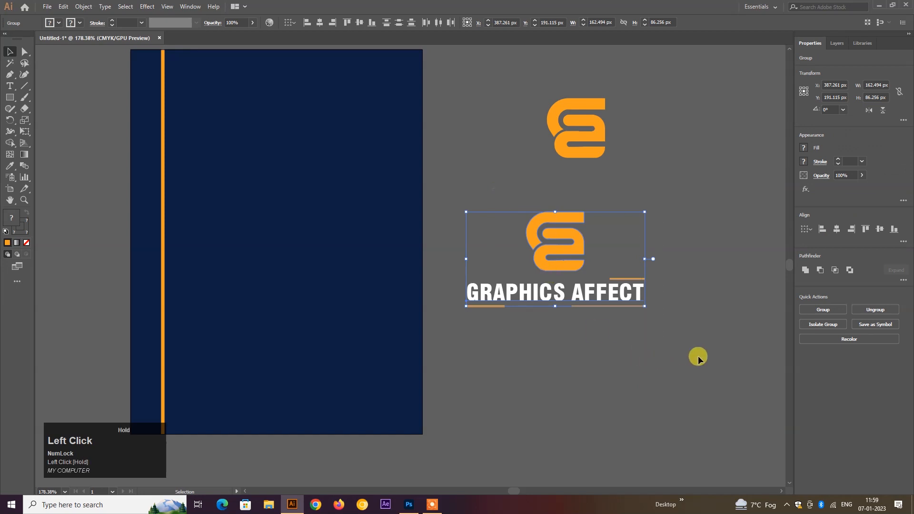
{"action": "left_click", "coordinate": [809, 309]}
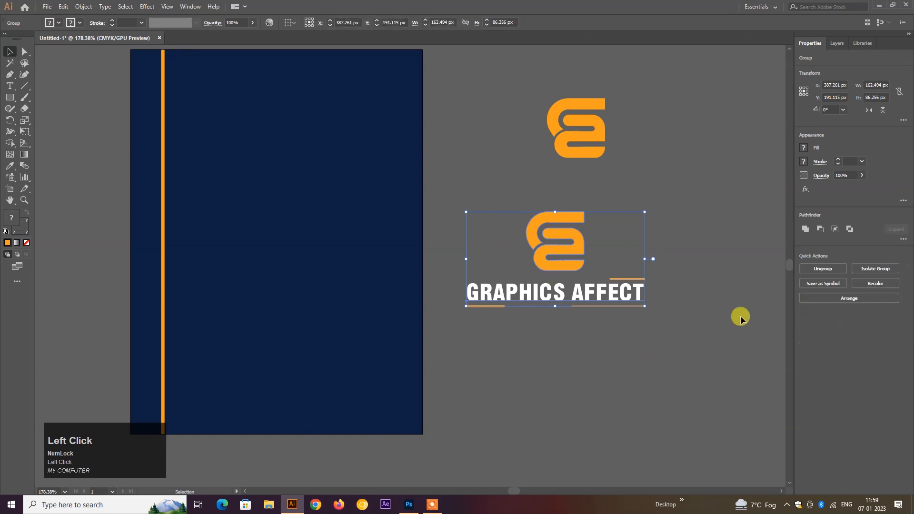
{"action": "left_click", "coordinate": [741, 317]}
{"action": "left_click_drag", "start_coordinate": [573, 243], "coordinate": [591, 336]}
Enlarge the separate icon to about 303 × 312 px and position it overhanging the artboard's left edge at about X 93.9, Y 175.9 px.
{"action": "left_click", "coordinate": [586, 149]}
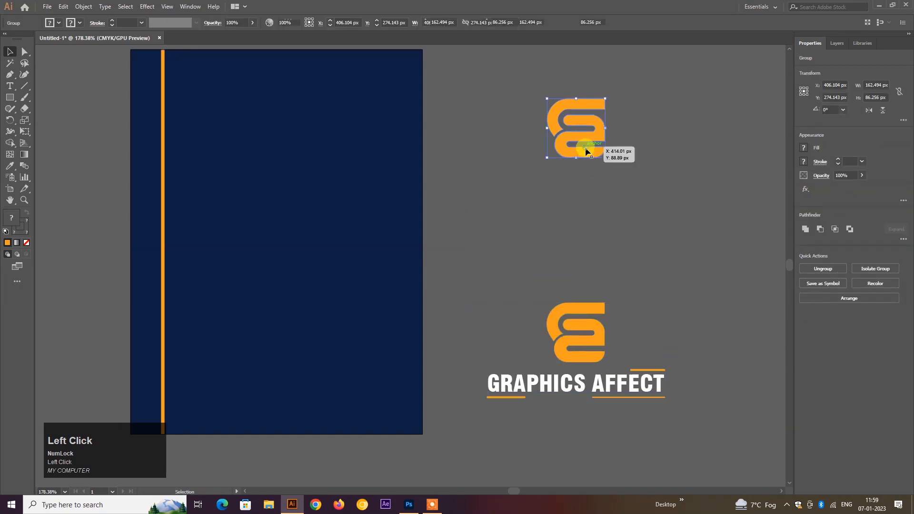
{"action": "left_click_drag", "start_coordinate": [603, 157], "coordinate": [766, 323]}
{"action": "left_click_drag", "start_coordinate": [662, 244], "coordinate": [304, 228]}
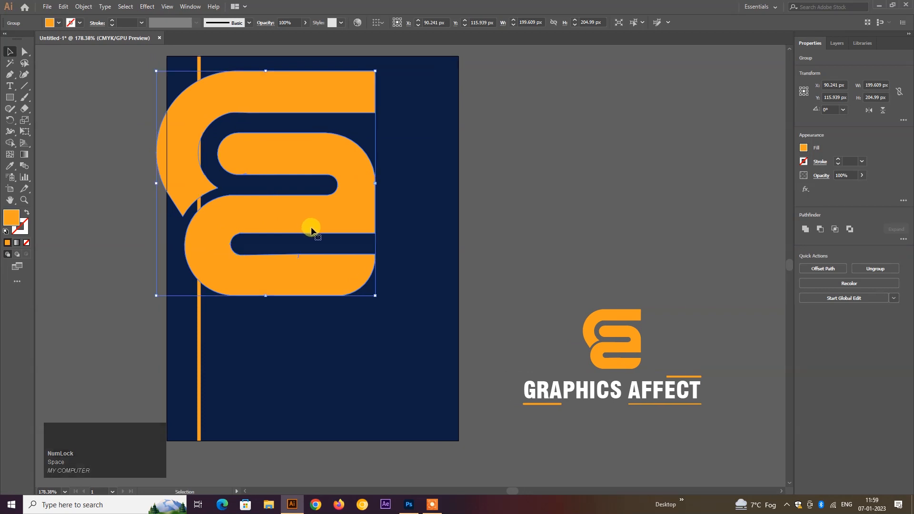
{"action": "left_click_drag", "start_coordinate": [374, 296], "coordinate": [489, 412]}
{"action": "left_click_drag", "start_coordinate": [358, 307], "coordinate": [305, 302]}
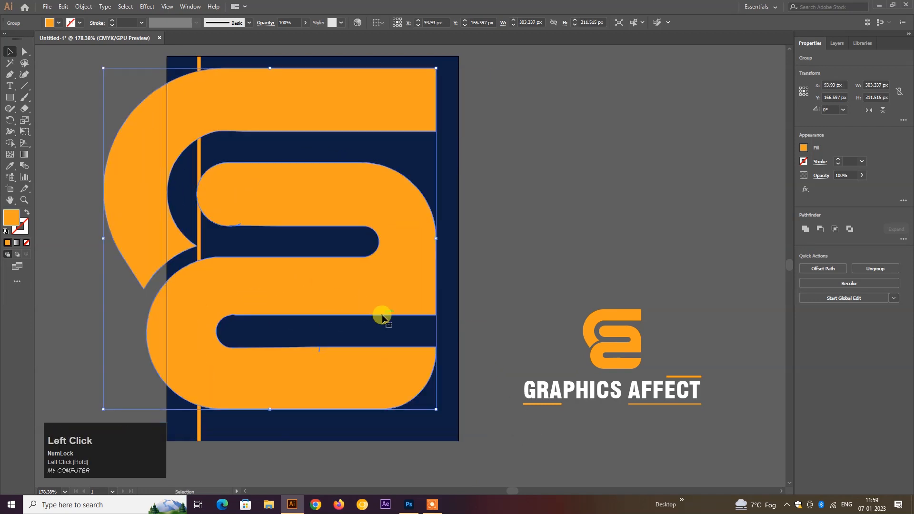
{"action": "left_click_drag", "start_coordinate": [372, 294], "coordinate": [372, 302]}
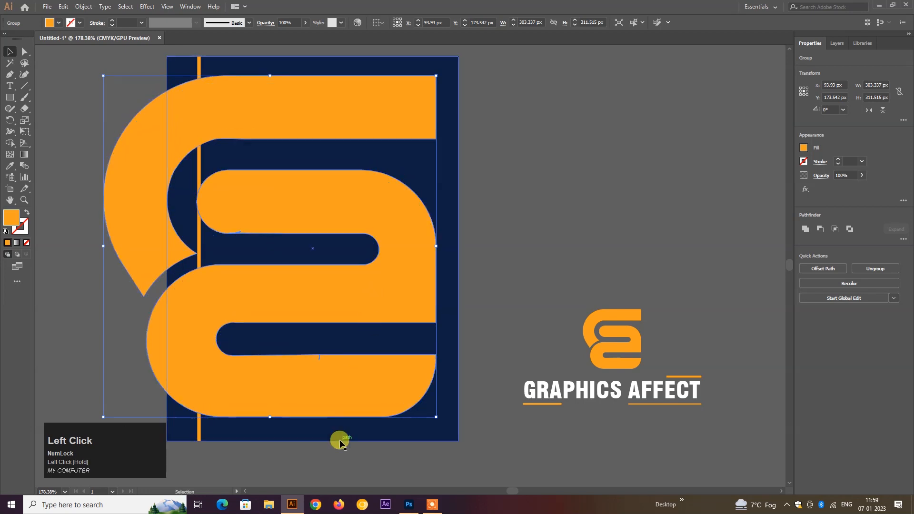
{"action": "left_click", "coordinate": [328, 398]}
{"action": "left_click_drag", "start_coordinate": [328, 398], "coordinate": [327, 403]}
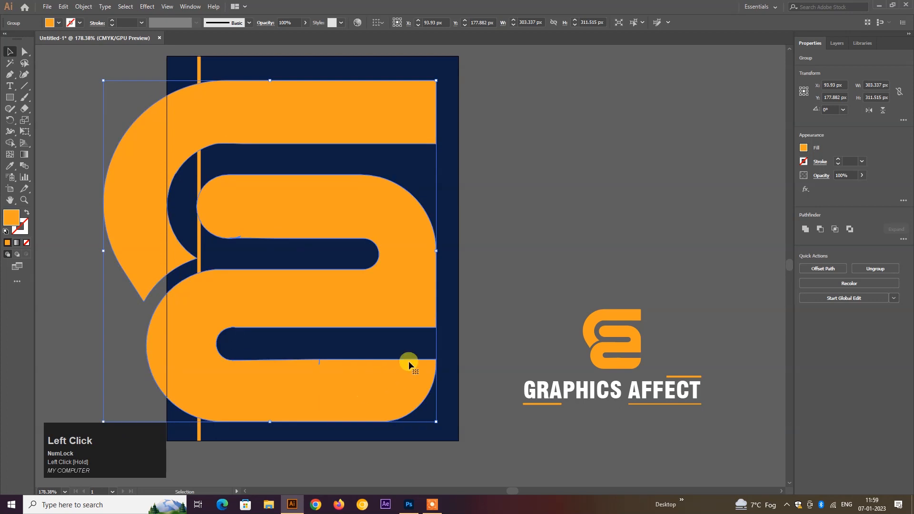
{"action": "key", "text": "Up"}
{"action": "key", "text": "Up"}
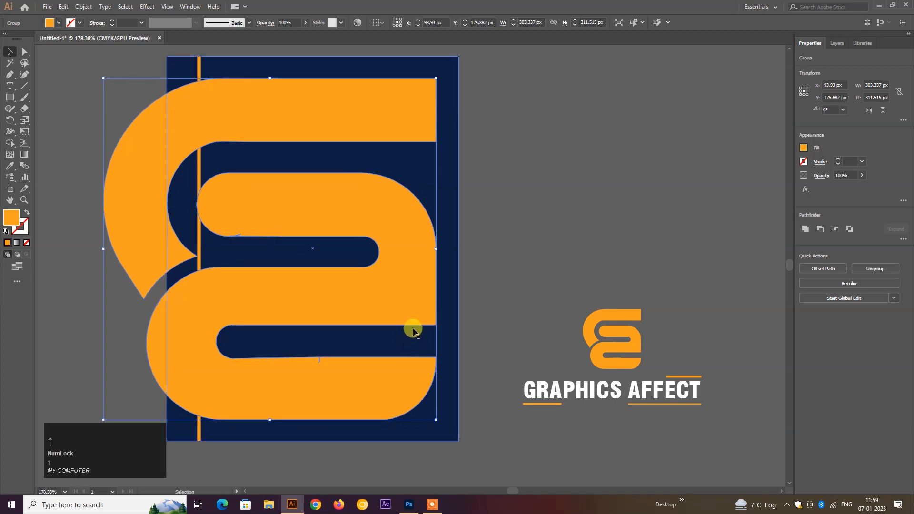
Change the fill of the oversized icon to white, FFFFFF.
{"action": "double_click", "coordinate": [10, 219]}
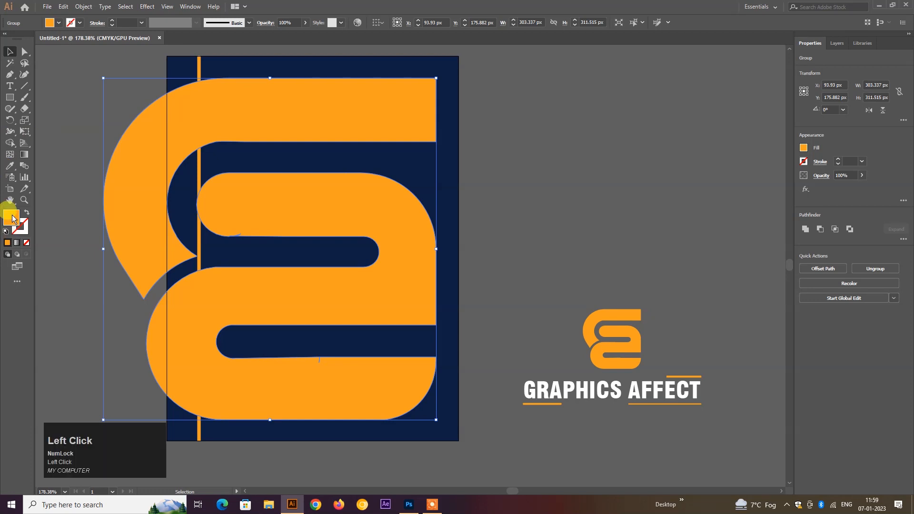
{"action": "left_click_drag", "start_coordinate": [526, 167], "coordinate": [484, 128]}
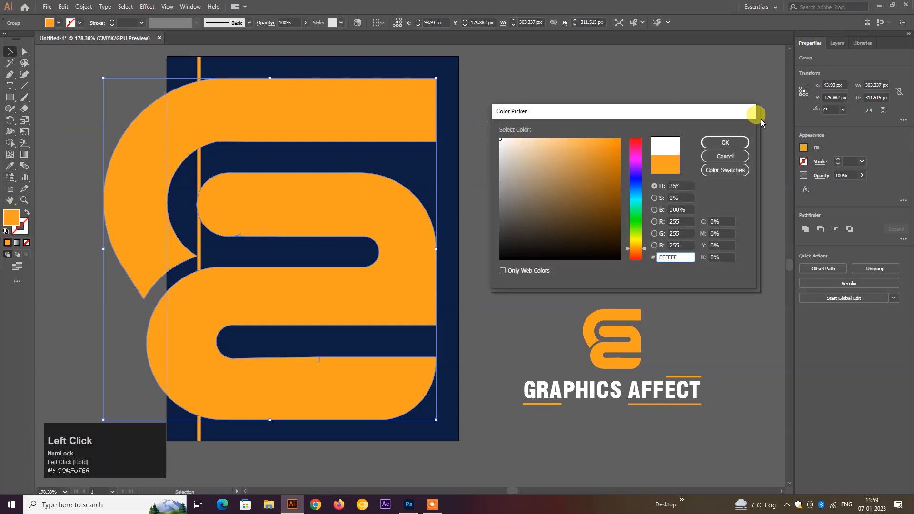
{"action": "left_click", "coordinate": [724, 142]}
Draw a 266 × 351 px rectangle covering the artboard and bring it to the front.
{"action": "left_click", "coordinate": [10, 97]}
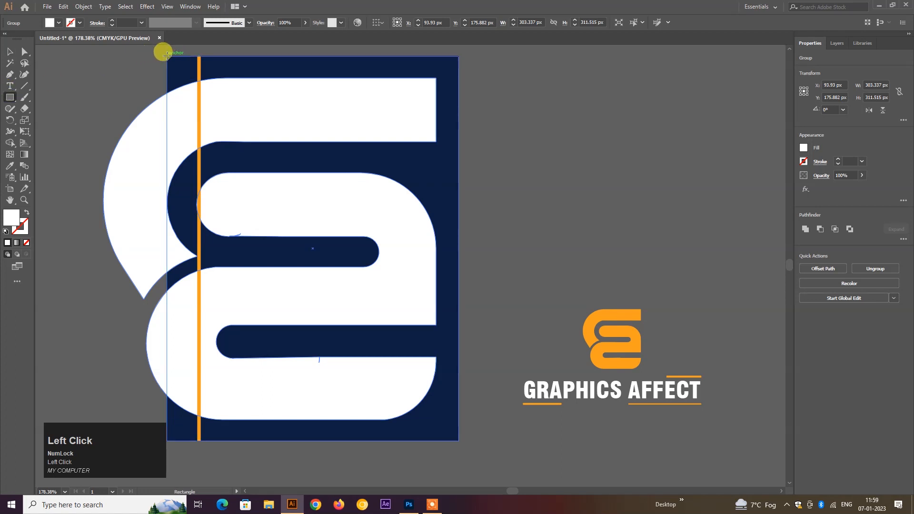
{"action": "left_click_drag", "start_coordinate": [166, 57], "coordinate": [458, 440]}
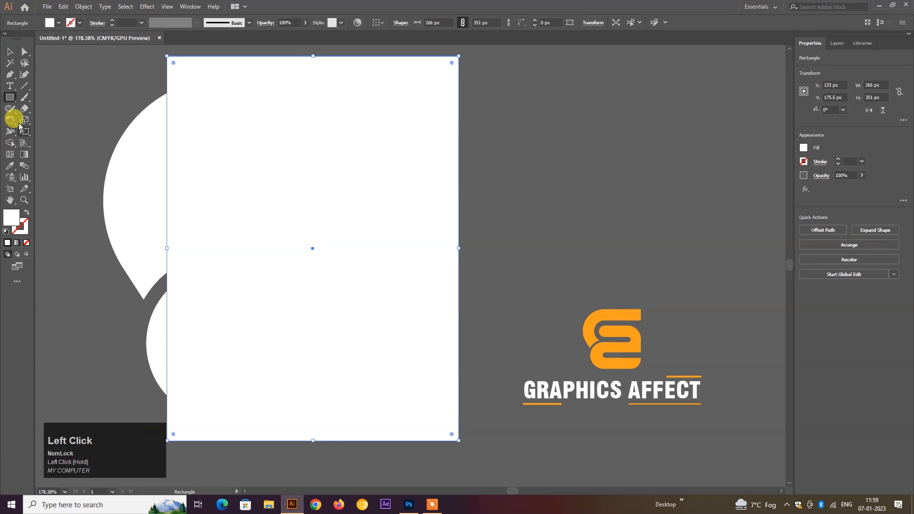
{"action": "left_click", "coordinate": [7, 52]}
{"action": "right_click", "coordinate": [253, 132]}
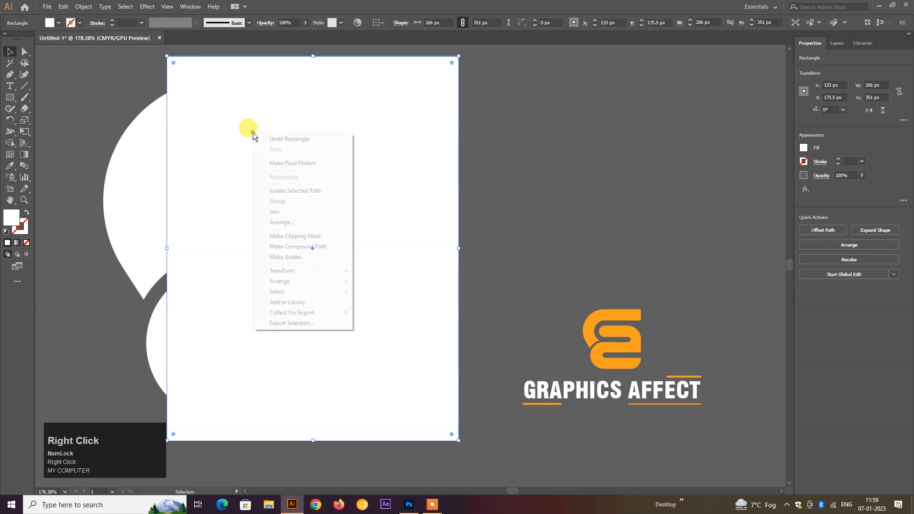
{"action": "left_click", "coordinate": [286, 282]}
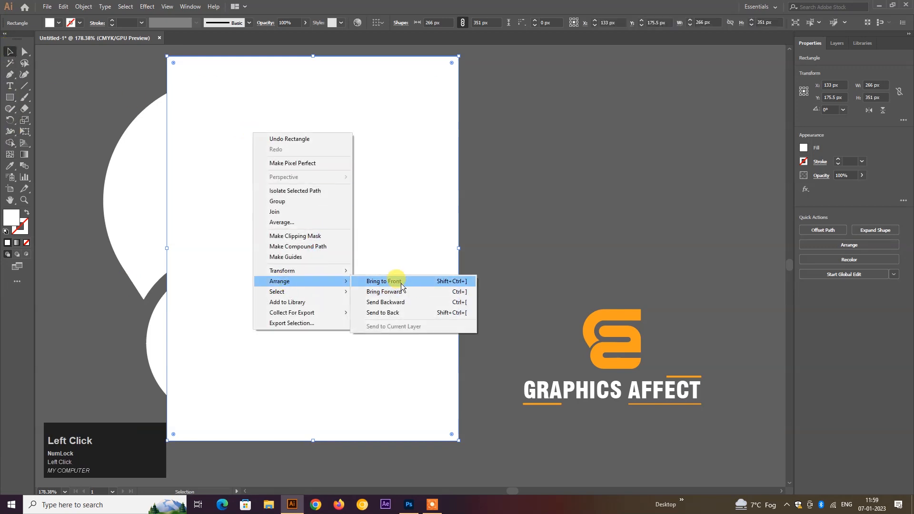
{"action": "left_click", "coordinate": [400, 282]}
Make a clipping mask from the front rectangle and the oversized icon so the icon is cropped to the artboard.
{"action": "left_click", "coordinate": [135, 233], "text": "shift"}
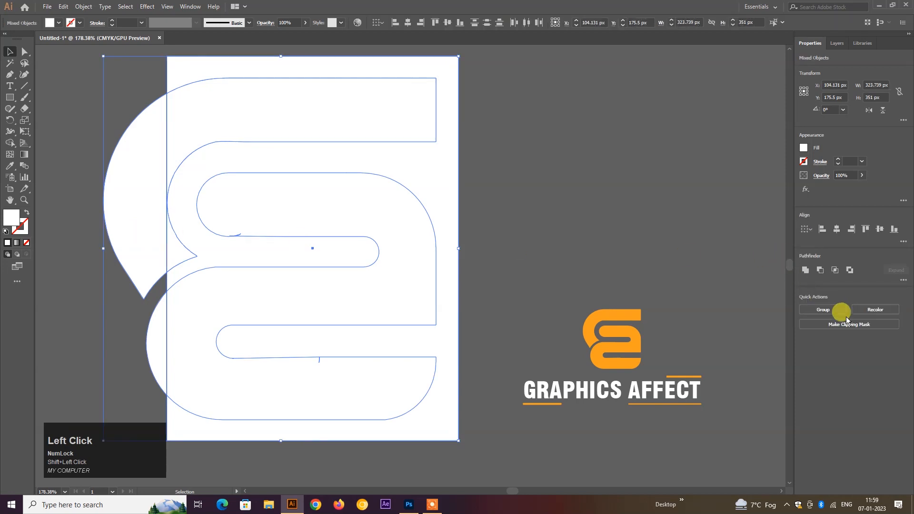
{"action": "left_click", "coordinate": [844, 325]}
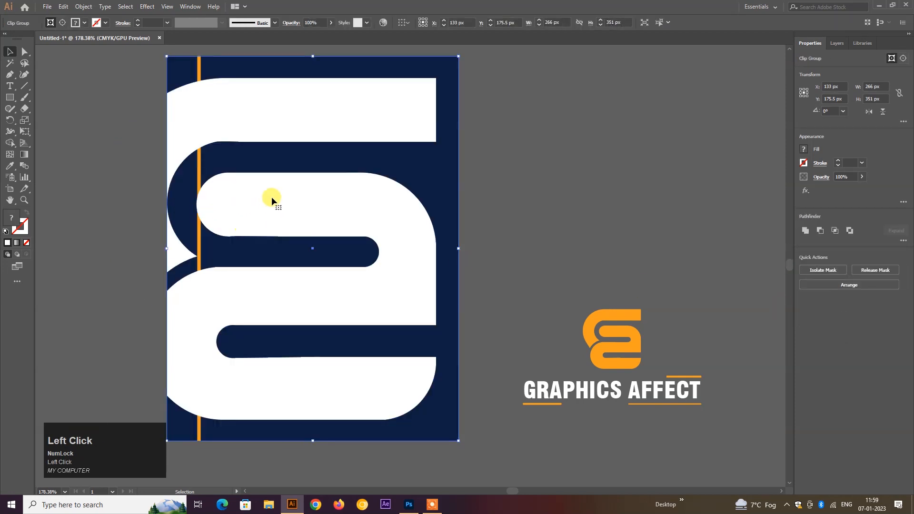
{"action": "key", "text": "ctrl+z"}
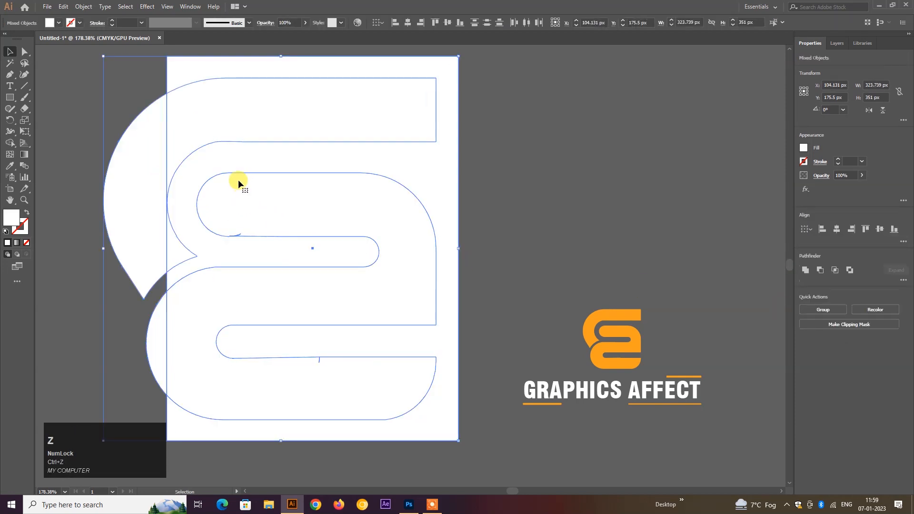
{"action": "right_click", "coordinate": [232, 124]}
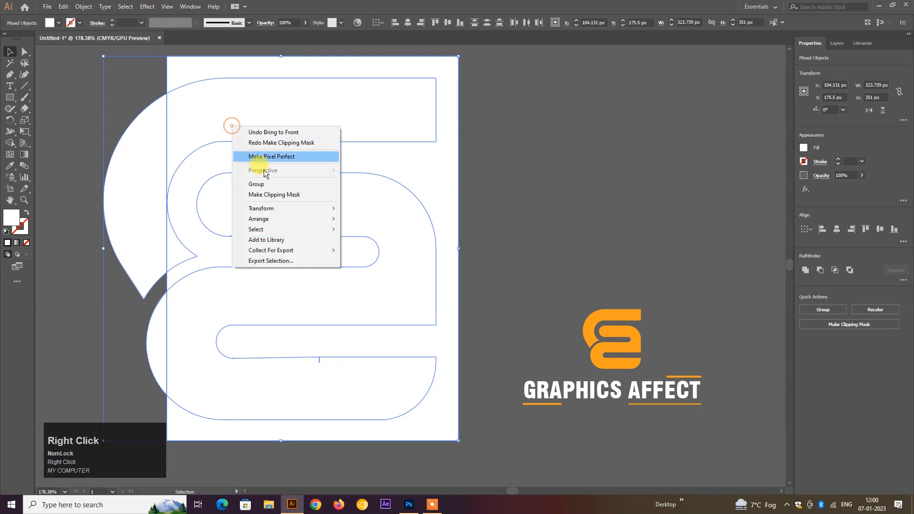
{"action": "left_click", "coordinate": [281, 196]}
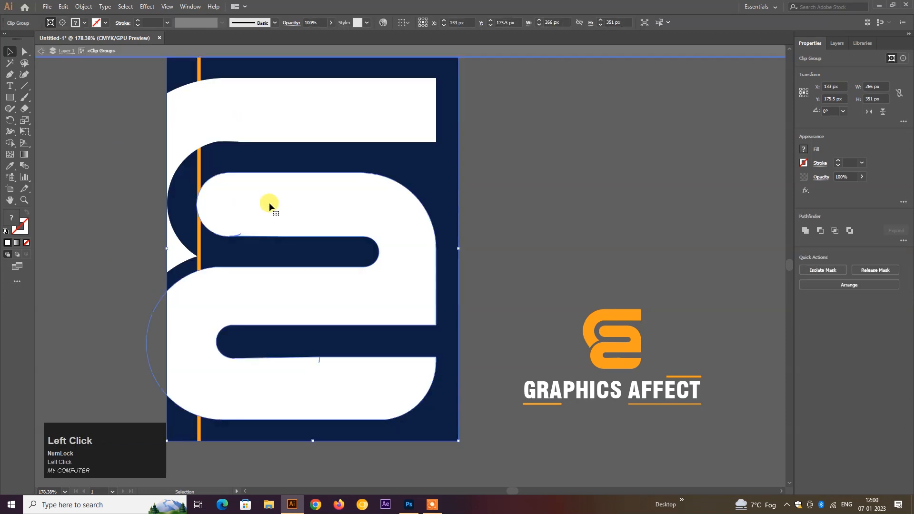
Lower the oversized white icon's opacity to about 4% inside its clip group and exit isolation mode.
{"action": "double_click", "coordinate": [269, 202]}
{"action": "left_click", "coordinate": [269, 204]}
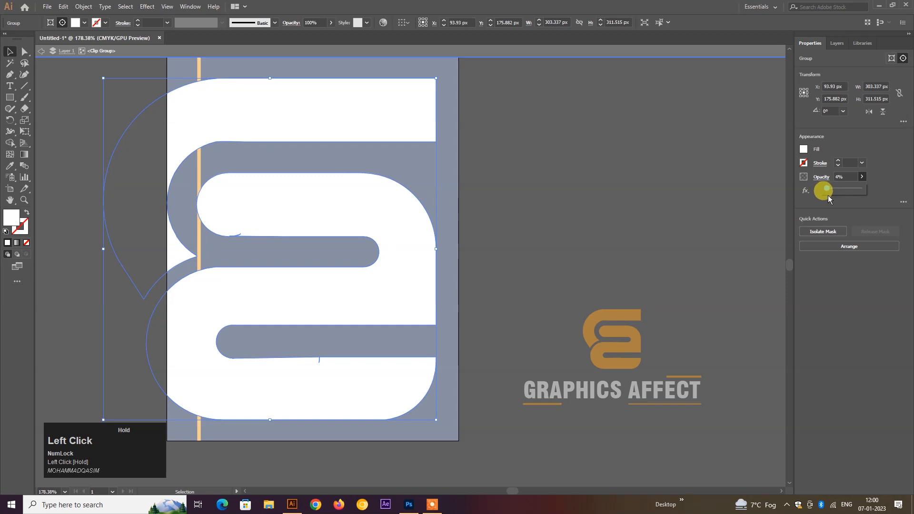
{"action": "left_click_drag", "start_coordinate": [828, 196], "coordinate": [827, 195]}
{"action": "double_click", "coordinate": [690, 186]}
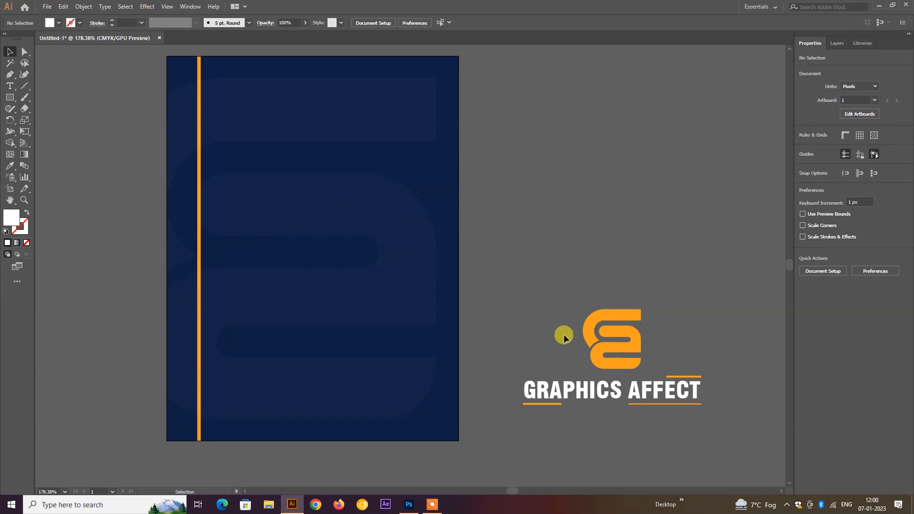
Move the complete Graphics Affect logo onto the artboard, centred at about X 135.9, Y 198.3 px.
{"action": "left_click", "coordinate": [667, 404]}
{"action": "left_click", "coordinate": [513, 65]}
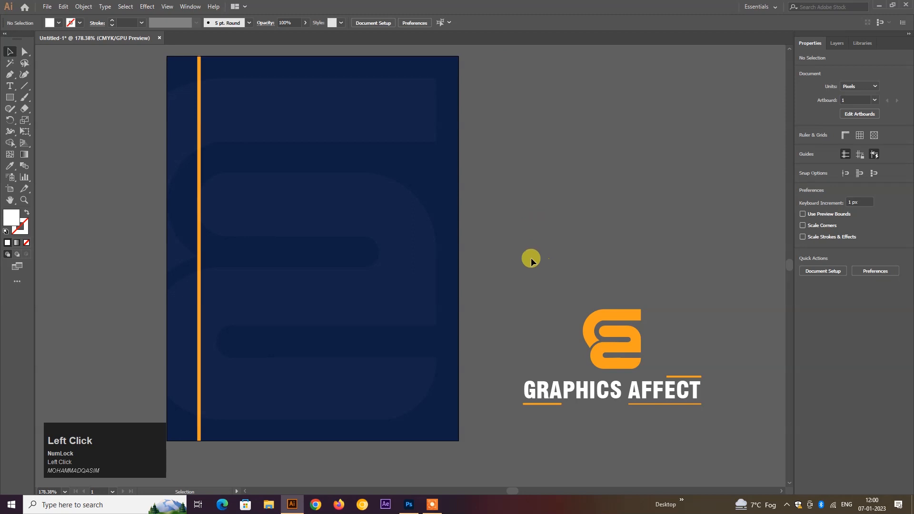
{"action": "left_click", "coordinate": [627, 317]}
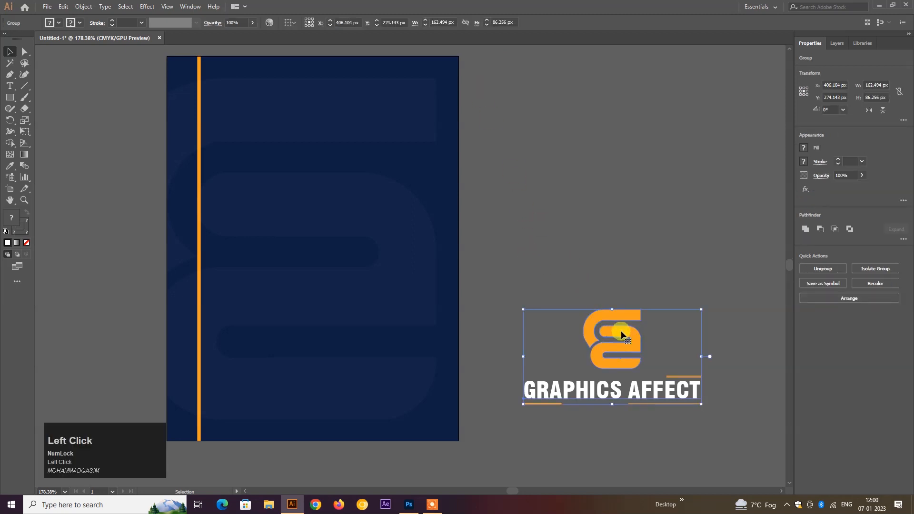
{"action": "left_click_drag", "start_coordinate": [628, 342], "coordinate": [331, 253]}
{"action": "left_click", "coordinate": [542, 261]}
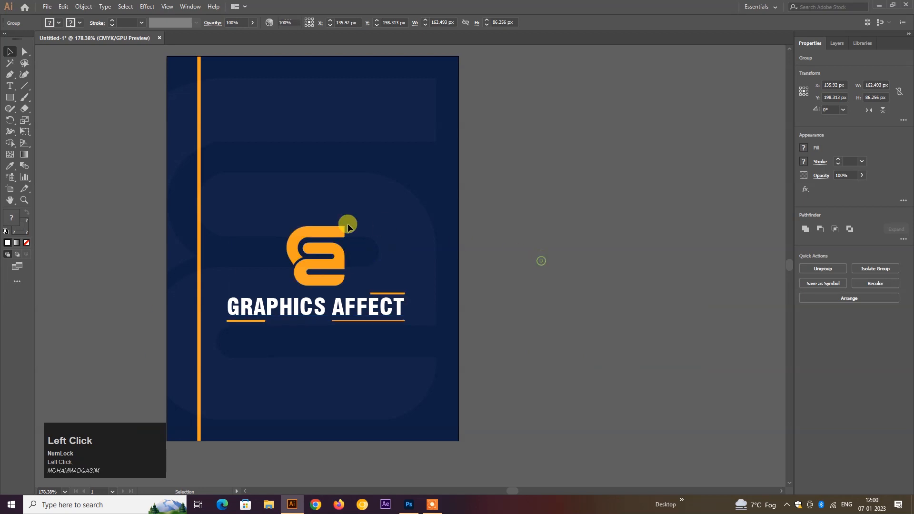
Send the clipped oversized icon group backward one level in the stacking order.
{"action": "left_click", "coordinate": [329, 248]}
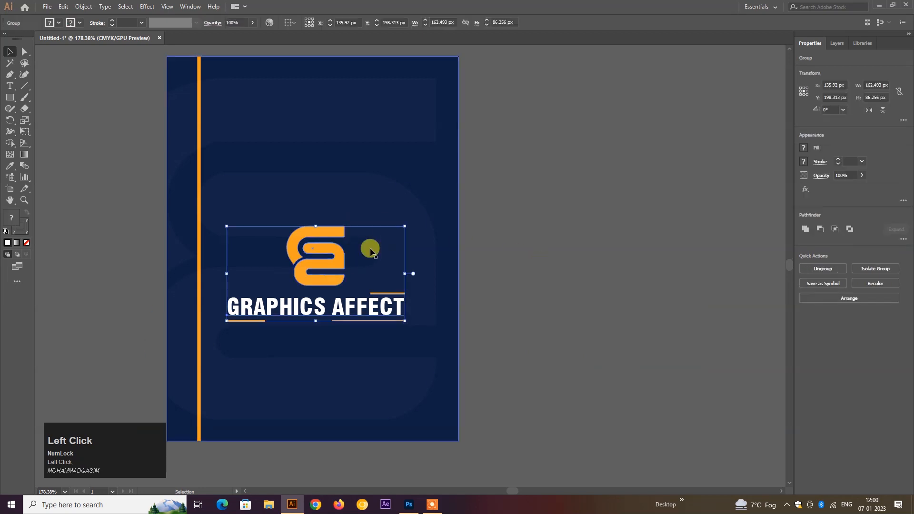
{"action": "left_click", "coordinate": [392, 199]}
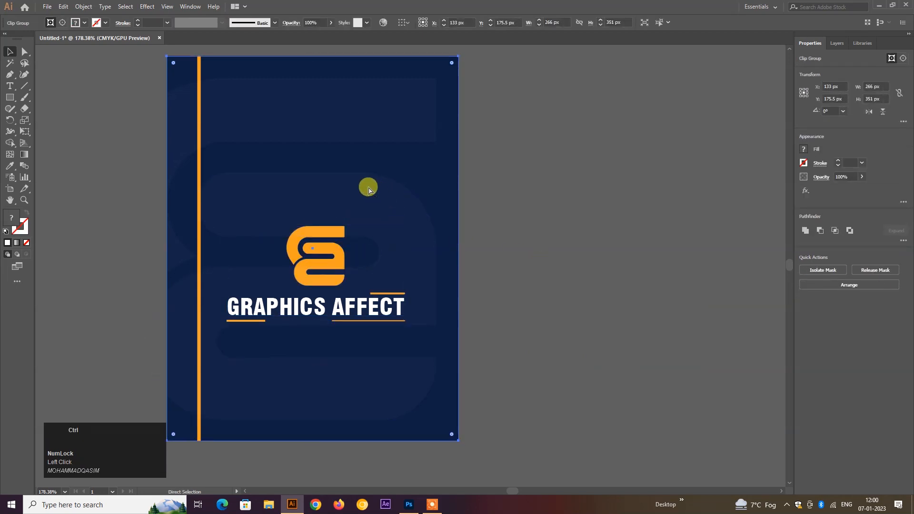
{"action": "right_click", "coordinate": [344, 201]}
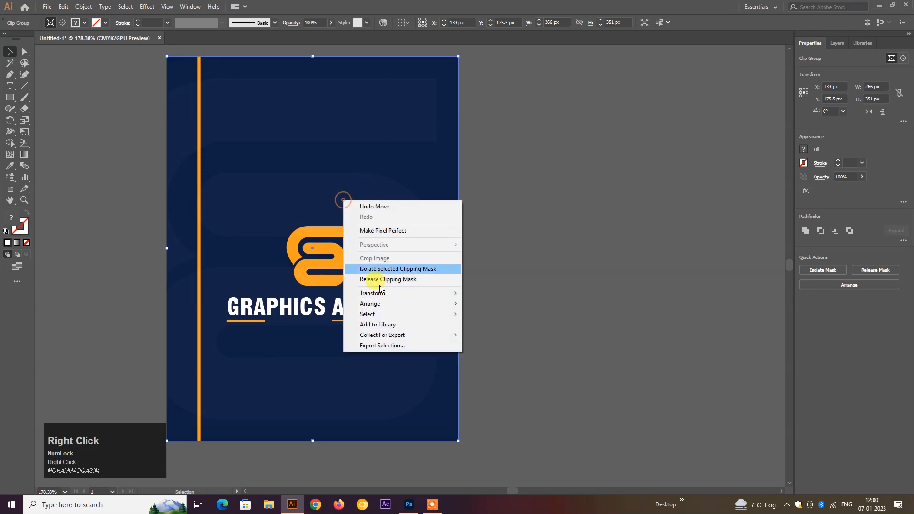
{"action": "left_click", "coordinate": [370, 304]}
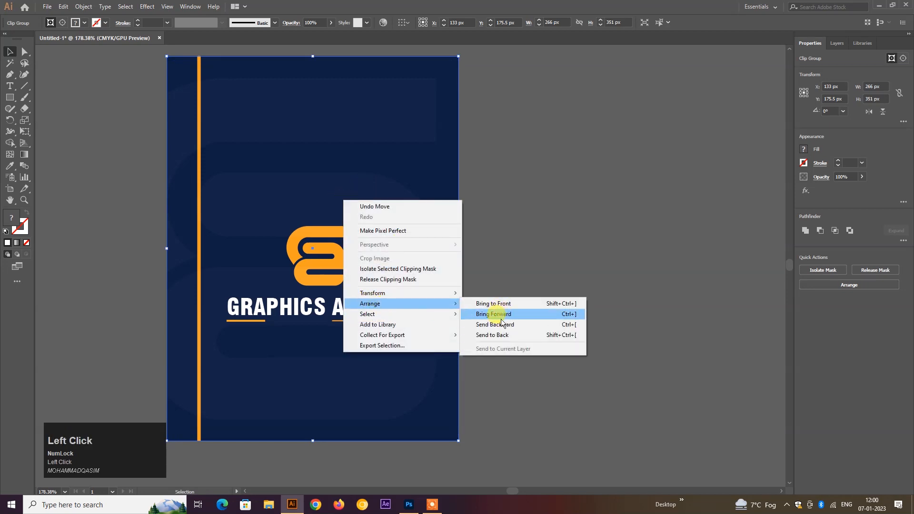
{"action": "left_click", "coordinate": [501, 326]}
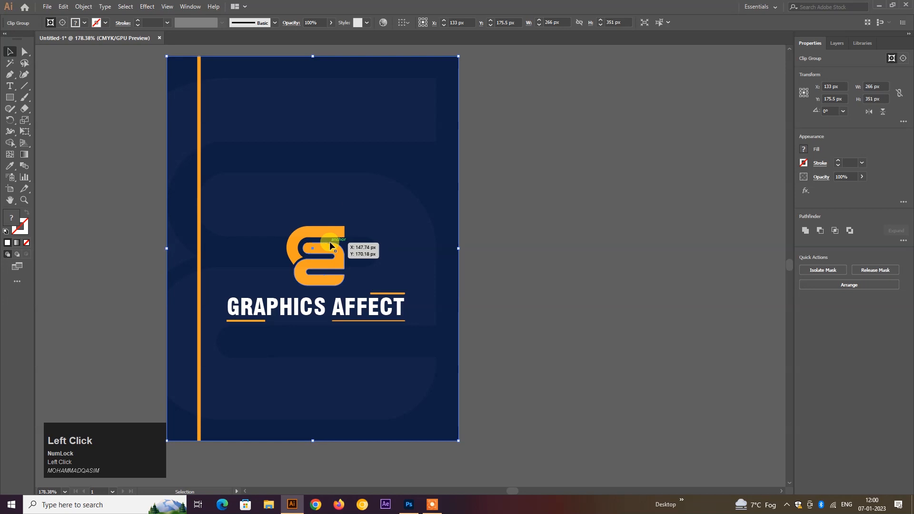
{"action": "left_click", "coordinate": [441, 238]}
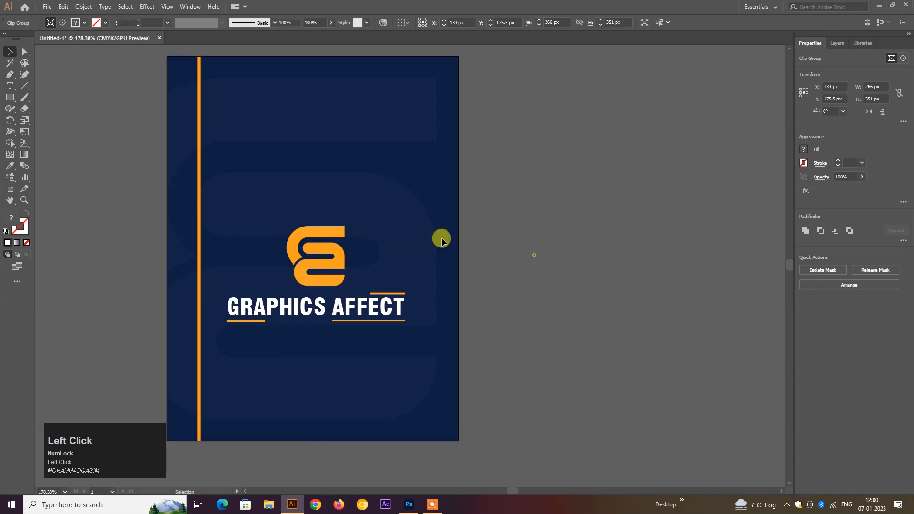
Send the clipped icon group to the back and bring it forward one level, placing it just above the navy background.
{"action": "left_click", "coordinate": [319, 218]}
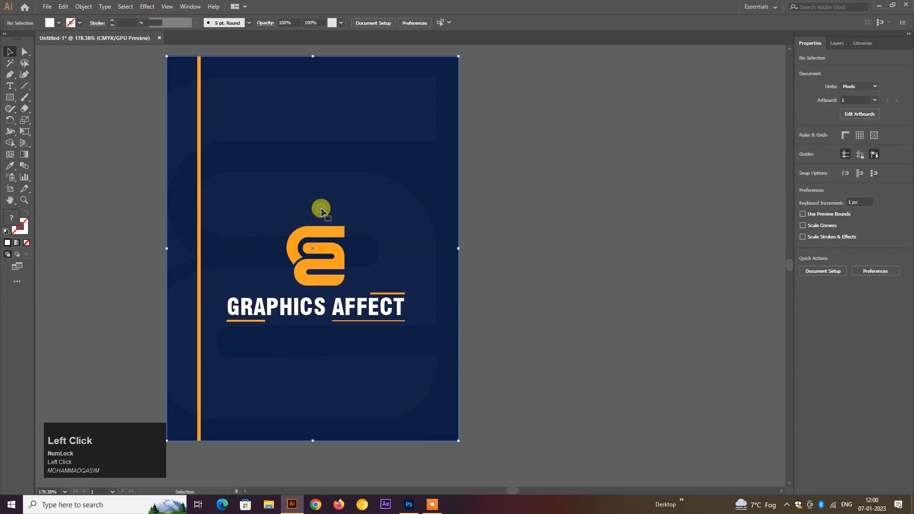
{"action": "right_click", "coordinate": [321, 208]}
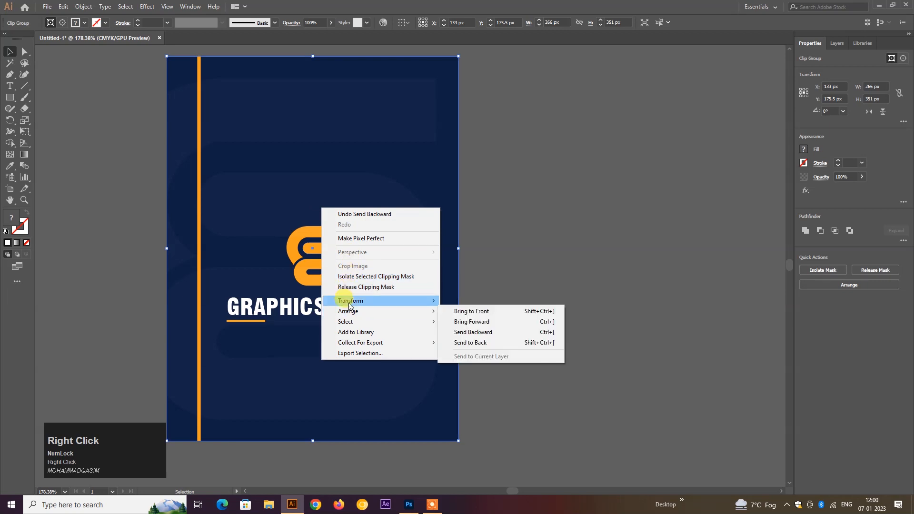
{"action": "mouse_move", "coordinate": [354, 310]}
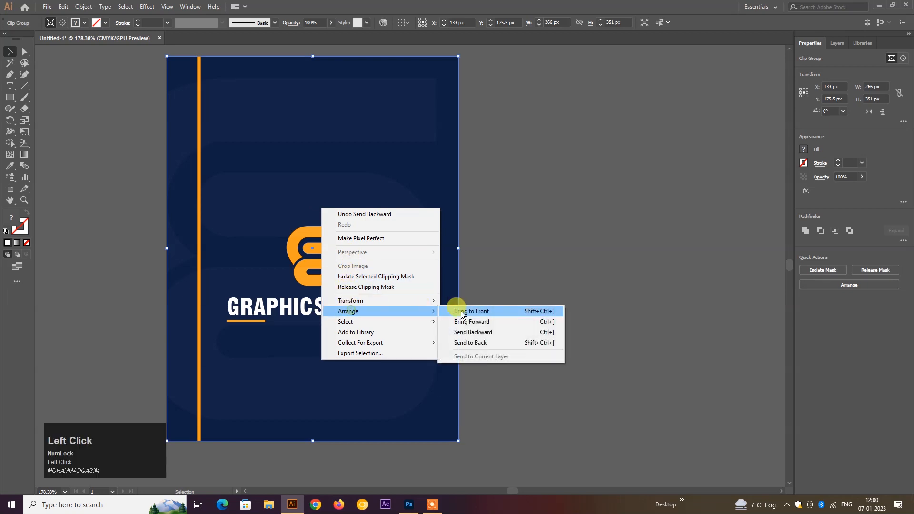
{"action": "left_click", "coordinate": [469, 344]}
{"action": "right_click", "coordinate": [321, 196]}
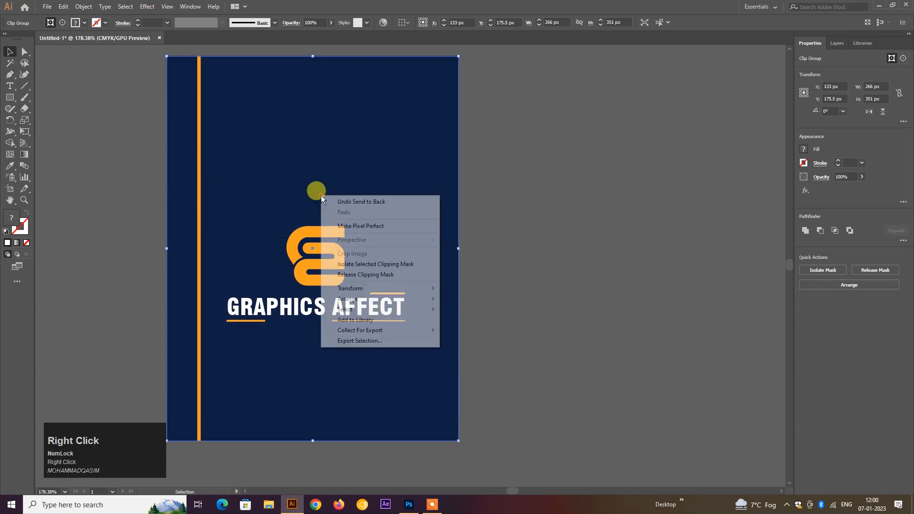
{"action": "left_click", "coordinate": [351, 299]}
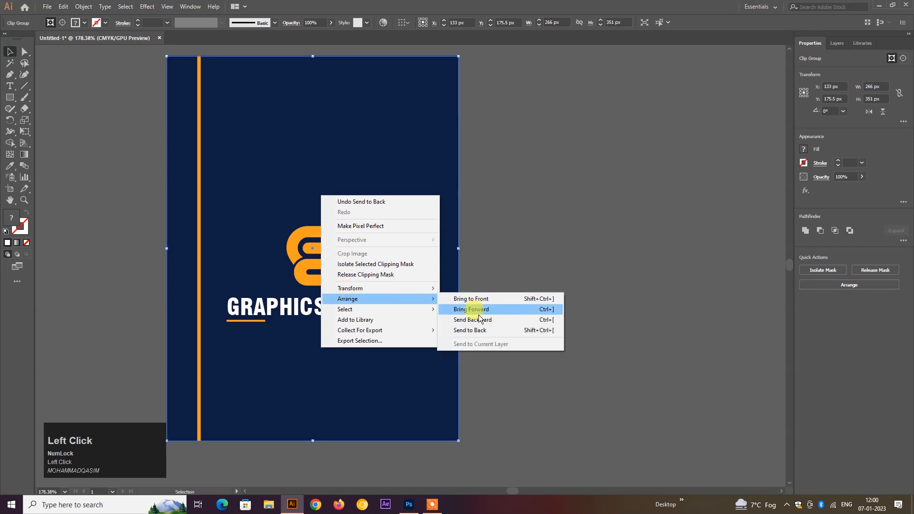
{"action": "left_click", "coordinate": [480, 309]}
{"action": "left_click", "coordinate": [569, 301]}
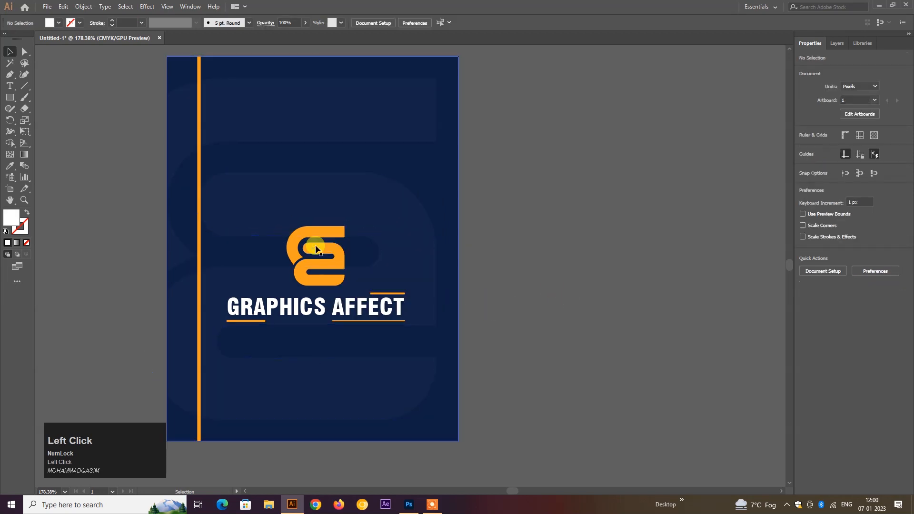
Shift the Graphics Affect logo about 10 px to the right, keeping its height on the page.
{"action": "left_click", "coordinate": [310, 230]}
{"action": "left_click", "coordinate": [565, 267]}
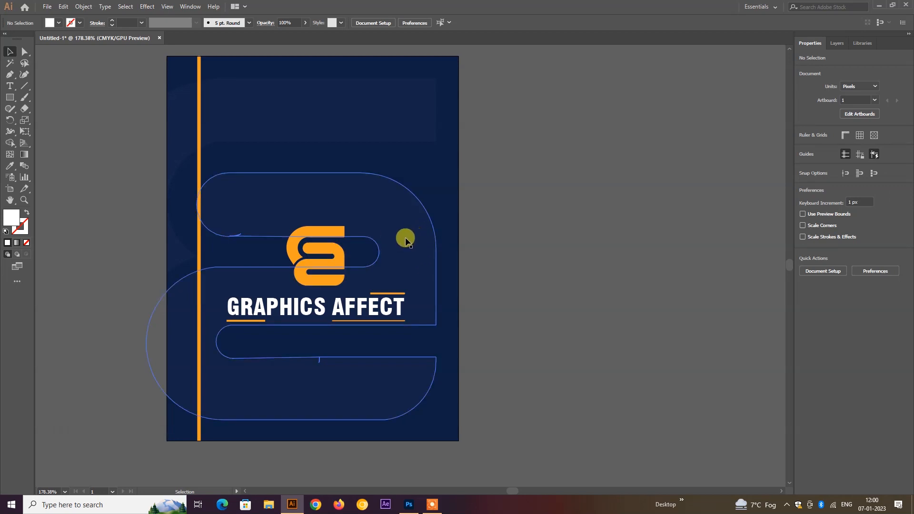
{"action": "left_click_drag", "start_coordinate": [316, 283], "coordinate": [327, 283]}
{"action": "left_click", "coordinate": [445, 256]}
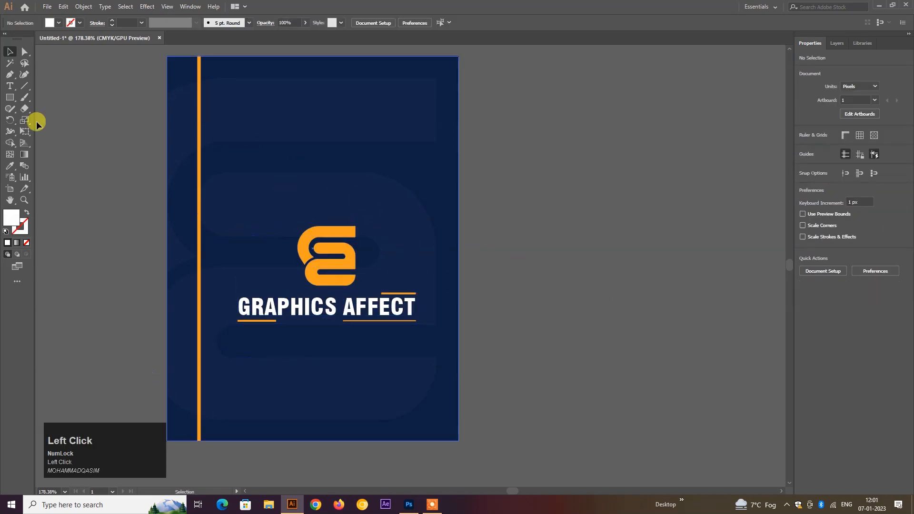
Draw a circle about 206 px across over the logo and swap its fill and stroke to leave a 1 pt white outline.
{"action": "right_click", "coordinate": [5, 99]}
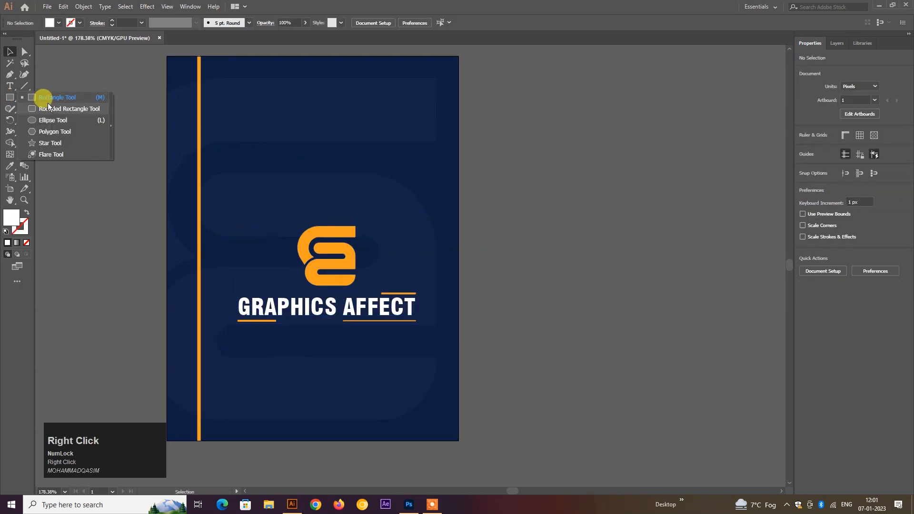
{"action": "left_click", "coordinate": [48, 120]}
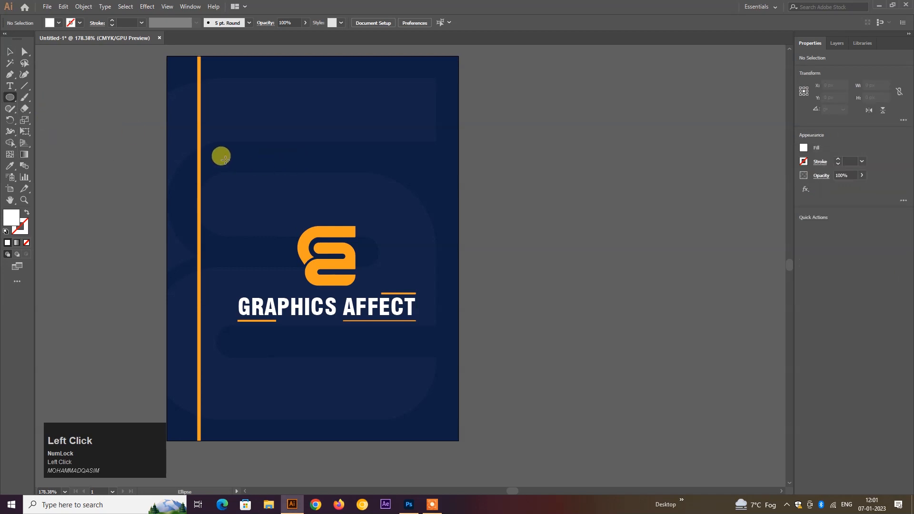
{"action": "left_click_drag", "start_coordinate": [227, 191], "coordinate": [445, 364]}
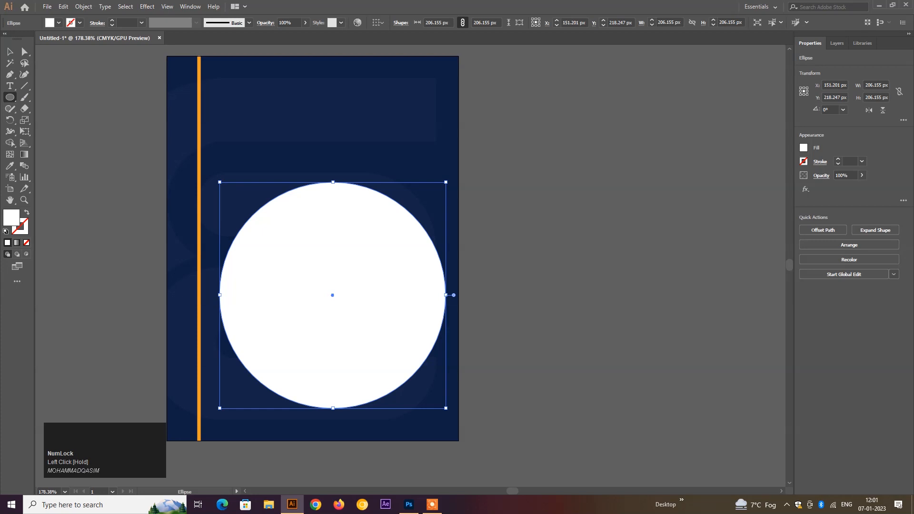
{"action": "left_click", "coordinate": [10, 51]}
{"action": "left_click", "coordinate": [27, 215]}
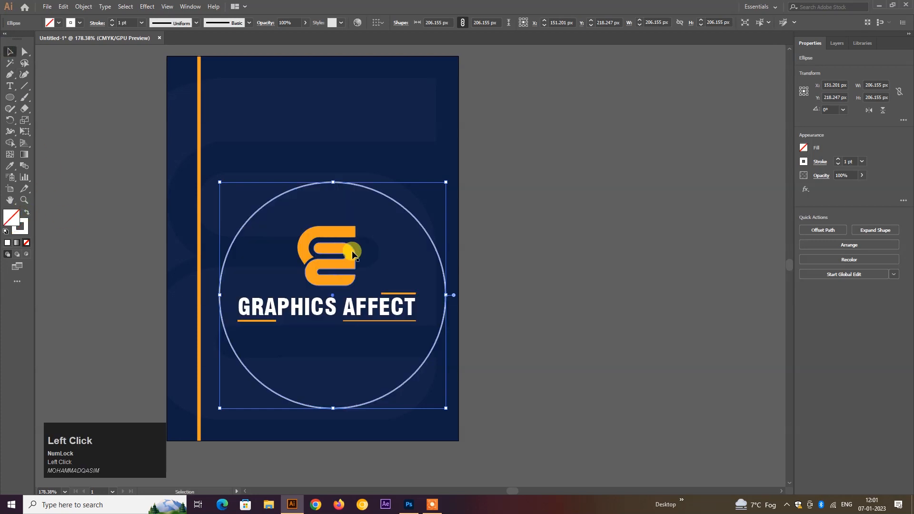
Move the circle around the logo and align the two to their horizontal and vertical centres, at about X 144.8, Y 198.6 px.
{"action": "left_click_drag", "start_coordinate": [363, 186], "coordinate": [356, 180]}
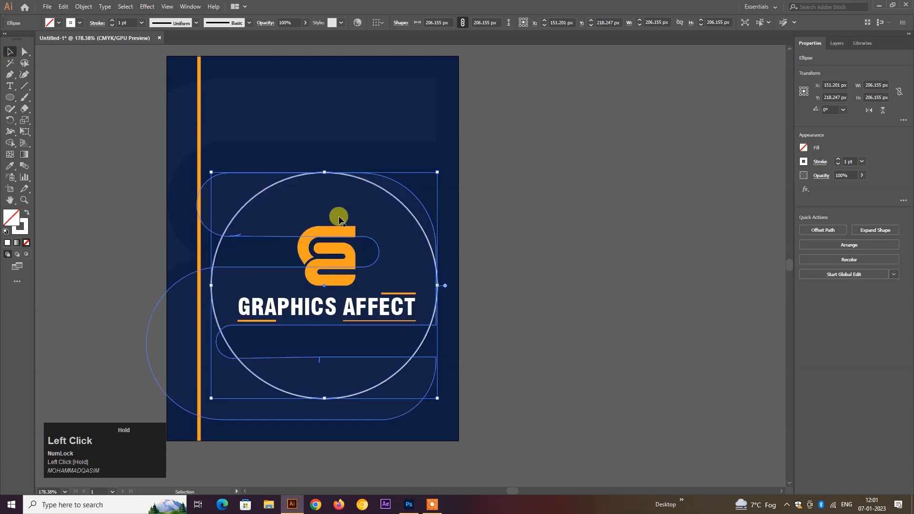
{"action": "left_click", "coordinate": [333, 257], "text": "shift"}
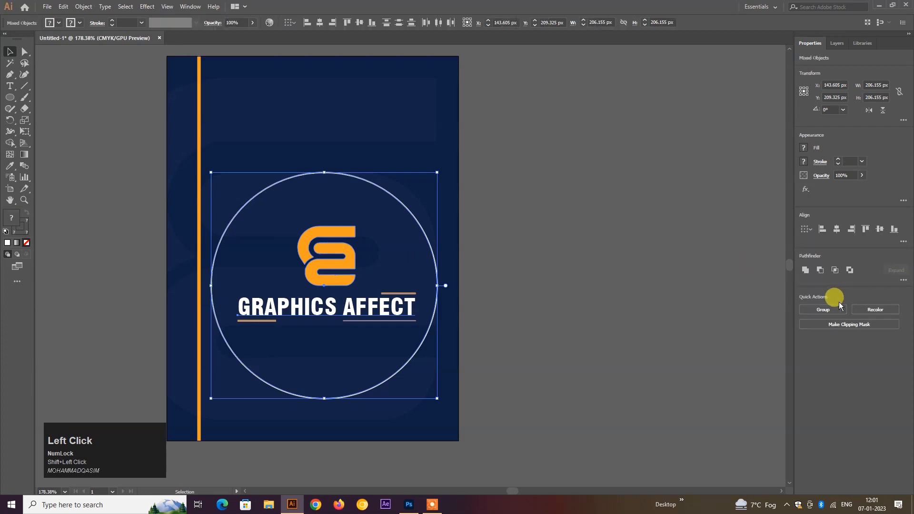
{"action": "left_click", "coordinate": [838, 230]}
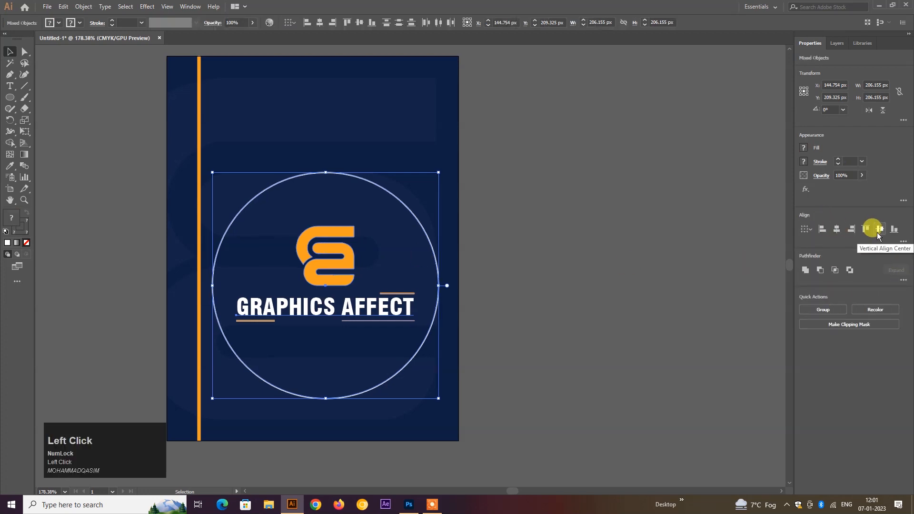
{"action": "left_click", "coordinate": [880, 230]}
{"action": "left_click_drag", "start_coordinate": [329, 273], "coordinate": [330, 269]}
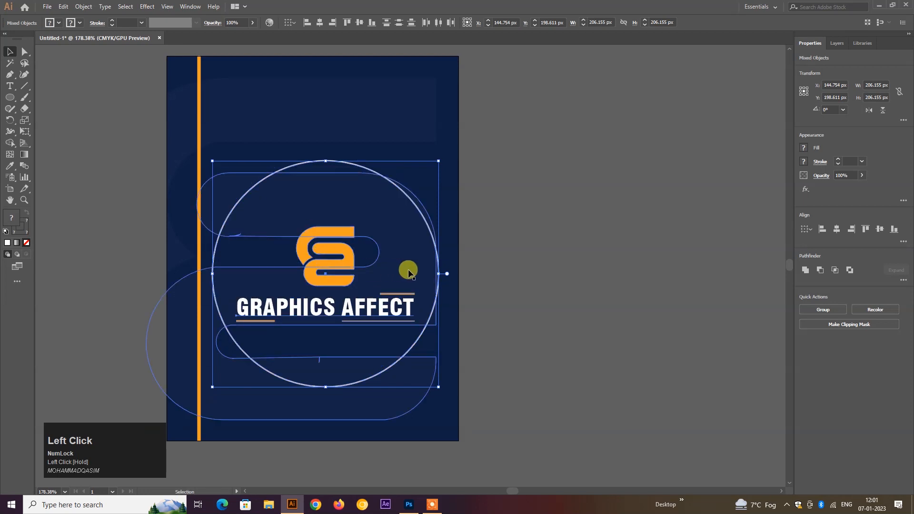
{"action": "left_click", "coordinate": [585, 240]}
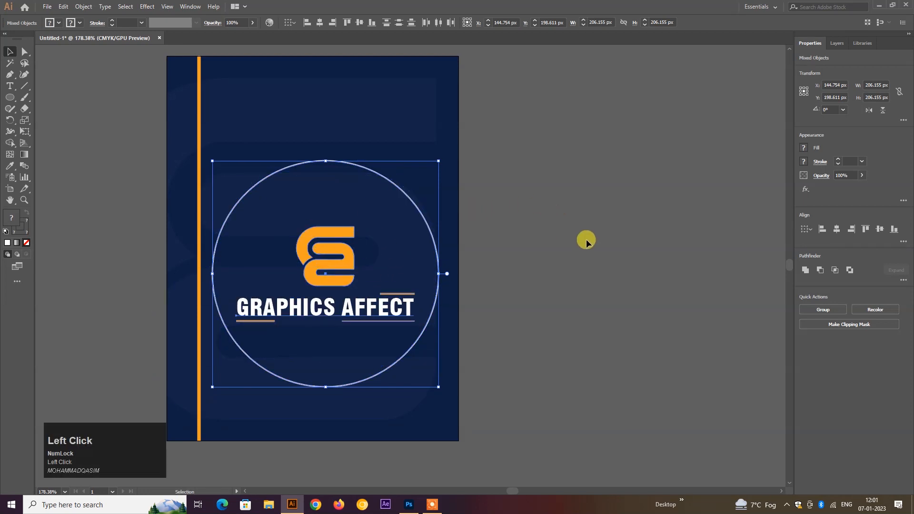
Add path text reading "MODERN INDIAN HISTORY" along the circle, starting at its upper left.
{"action": "right_click", "coordinate": [10, 87]}
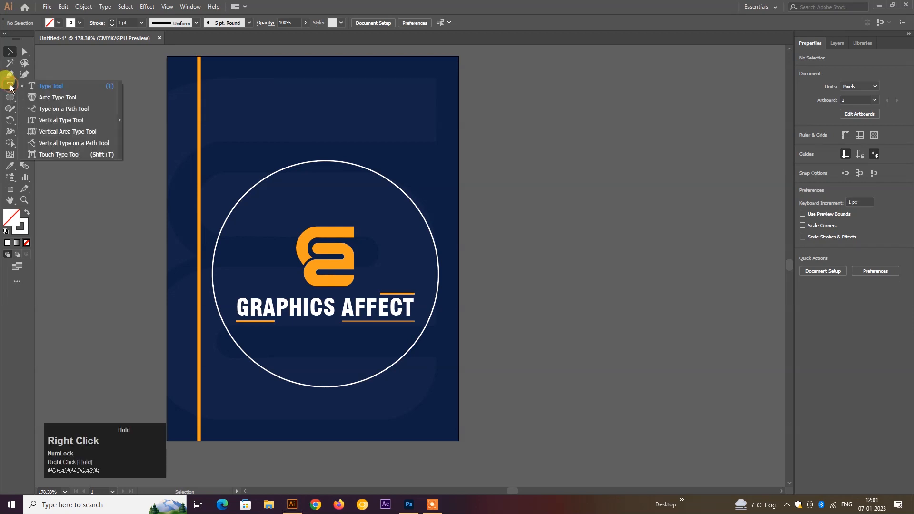
{"action": "left_click", "coordinate": [47, 110]}
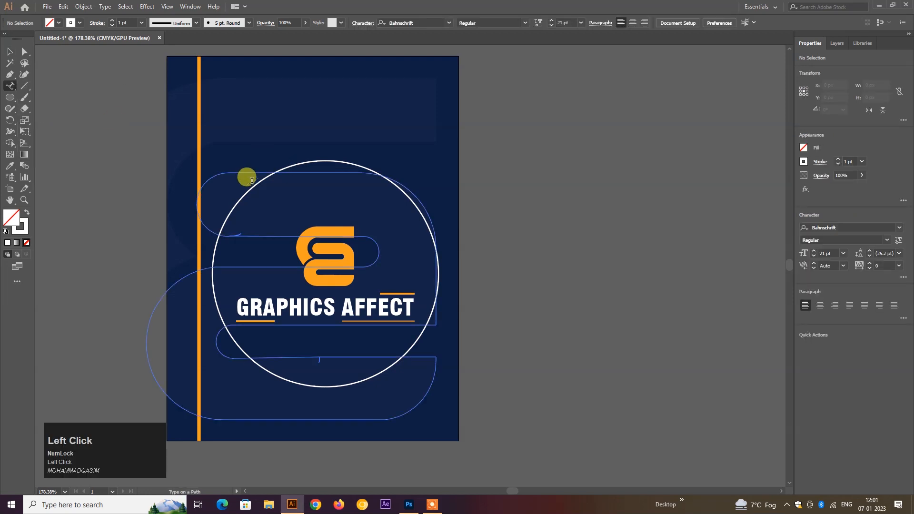
{"action": "left_click", "coordinate": [253, 185]}
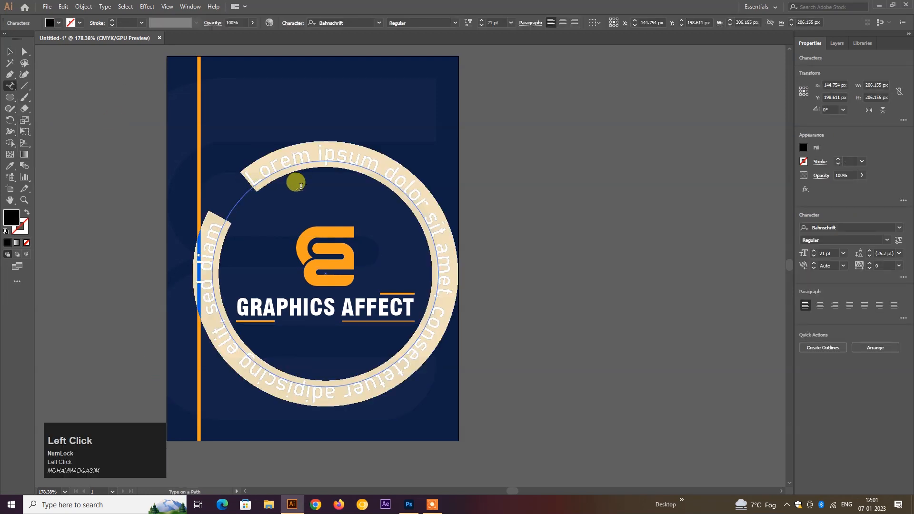
{"action": "key", "text": "Caps_Lock"}
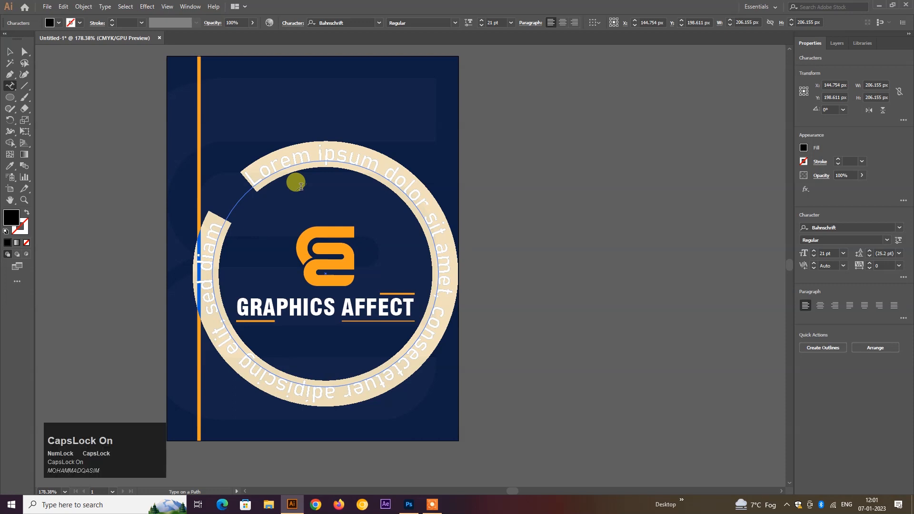
{"action": "type", "text": "MO"}
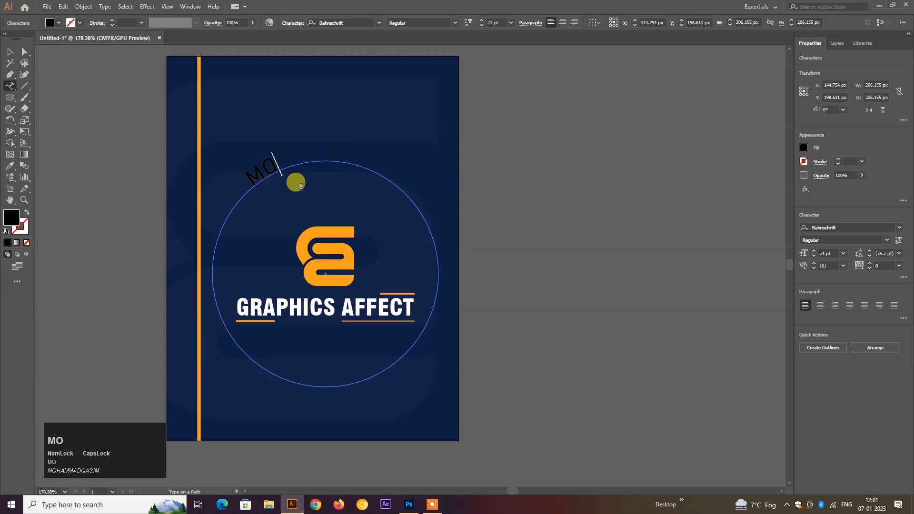
{"action": "type", "text": "DERN "}
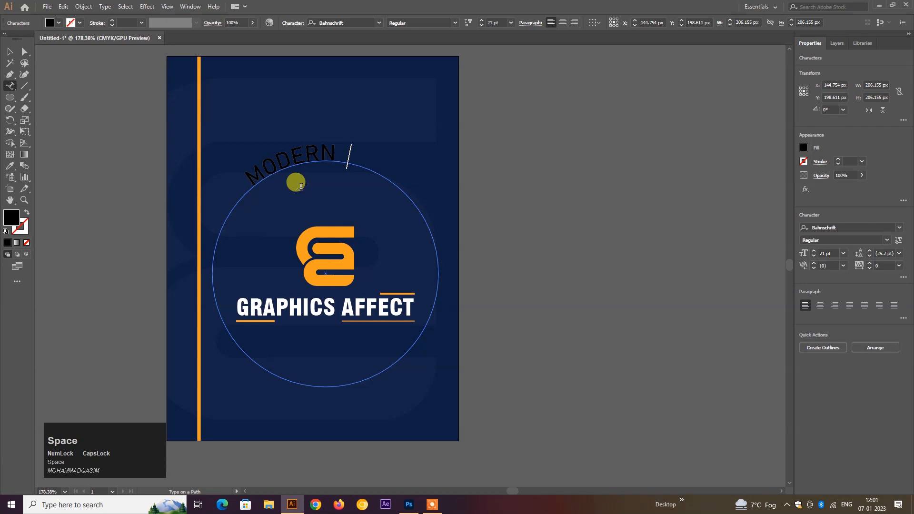
{"action": "type", "text": "INDIAN HISTORY"}
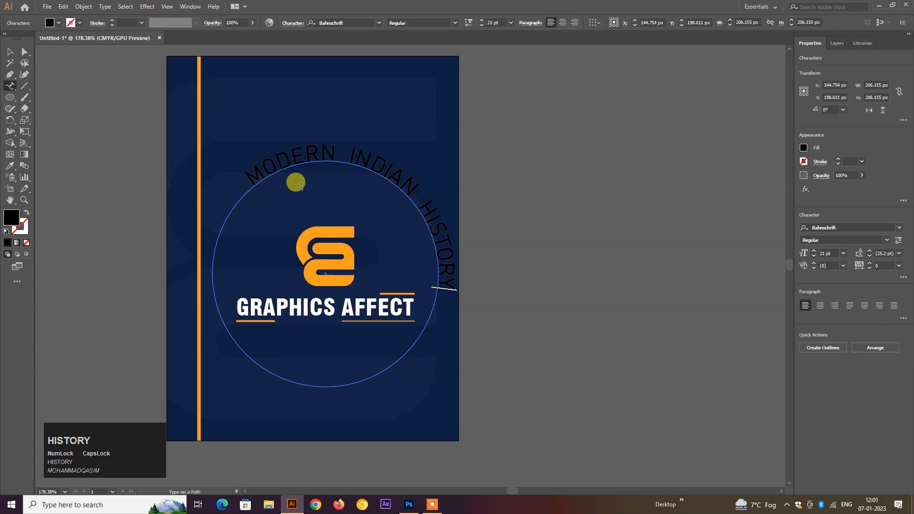
Change the fill of the circular MODERN INDIAN HISTORY text to white.
{"action": "key", "text": "Escape"}
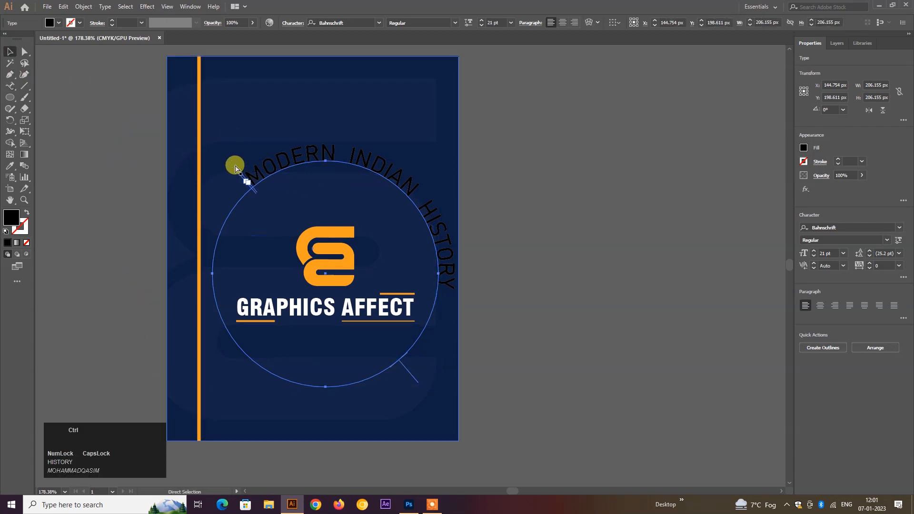
{"action": "double_click", "coordinate": [12, 215]}
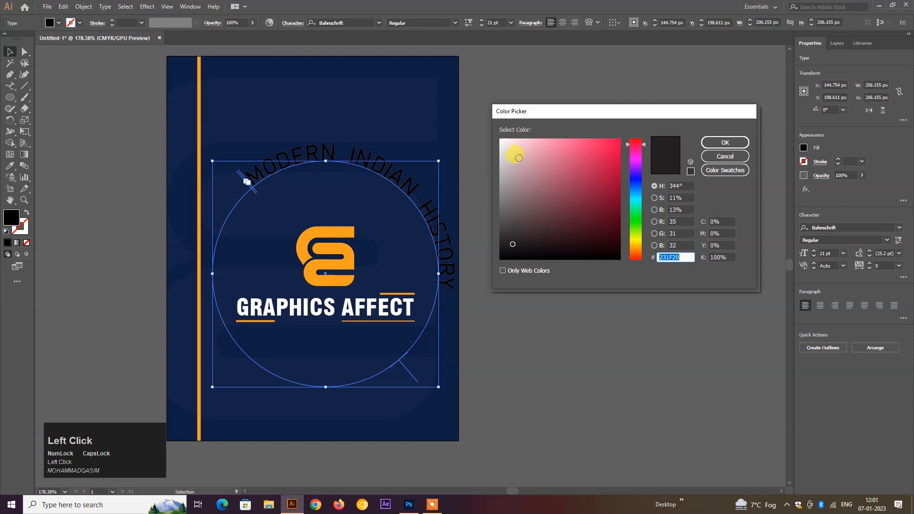
{"action": "left_click", "coordinate": [721, 142]}
{"action": "left_click", "coordinate": [518, 212]}
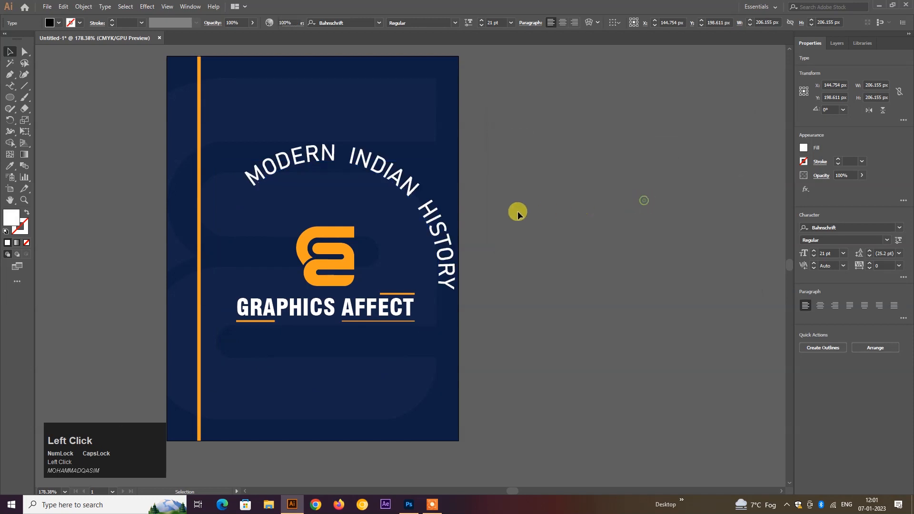
Slide the title text counterclockwise along its circle so it arches over the top of the logo.
{"action": "left_click", "coordinate": [330, 184], "text": "ctrl"}
{"action": "left_click", "coordinate": [286, 182]}
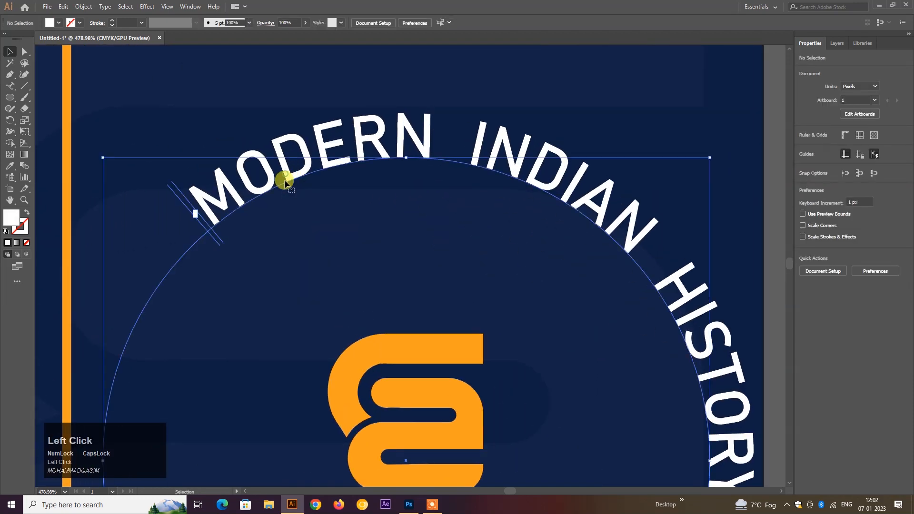
{"action": "key", "text": "space"}
{"action": "left_click_drag", "start_coordinate": [381, 128], "coordinate": [516, 43]}
{"action": "left_click_drag", "start_coordinate": [313, 112], "coordinate": [241, 285]}
{"action": "scroll", "coordinate": [351, 264], "scroll_direction": "down", "scroll_amount": 3}
{"action": "left_click_drag", "start_coordinate": [298, 244], "coordinate": [292, 237]}
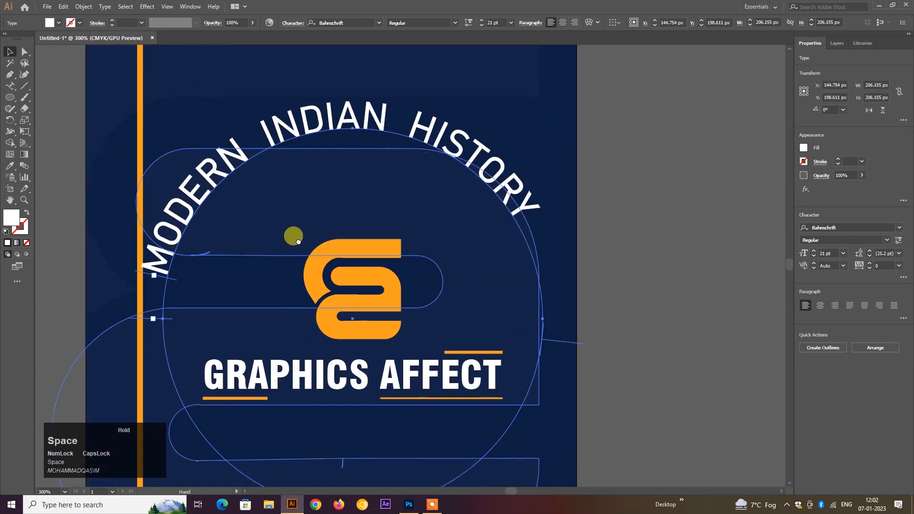
Increase the tracking of the whole MODERN INDIAN HISTORY text to 80.
{"action": "double_click", "coordinate": [501, 173]}
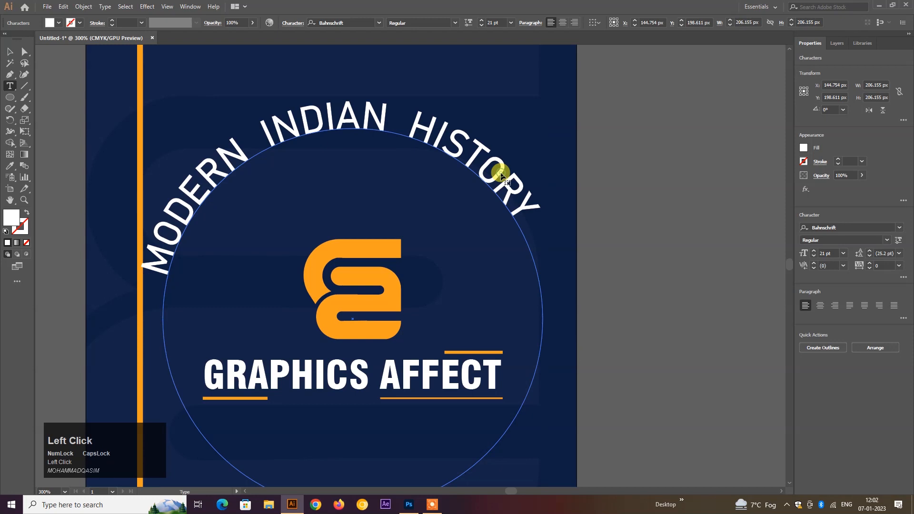
{"action": "key", "text": "ctrl+a"}
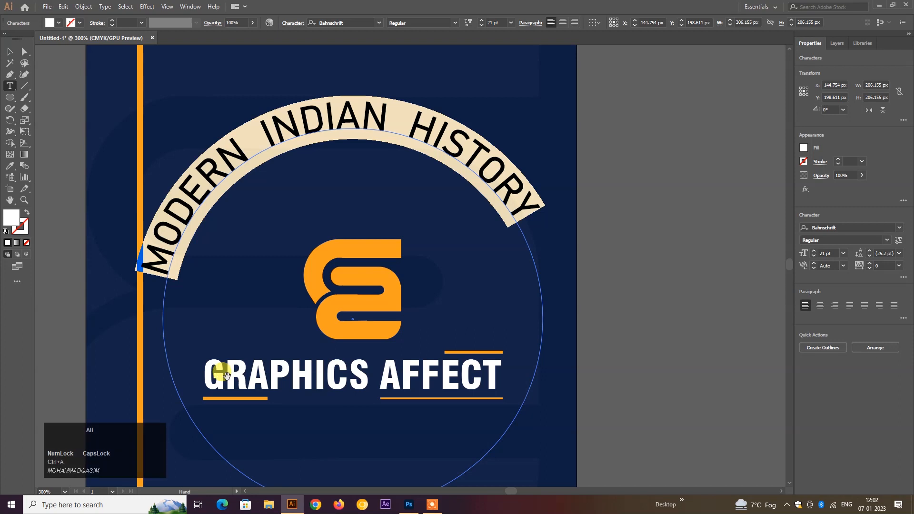
{"action": "key", "text": "alt+Right"}
{"action": "key", "text": "alt+Right"}
{"action": "key", "text": "alt+Right"}
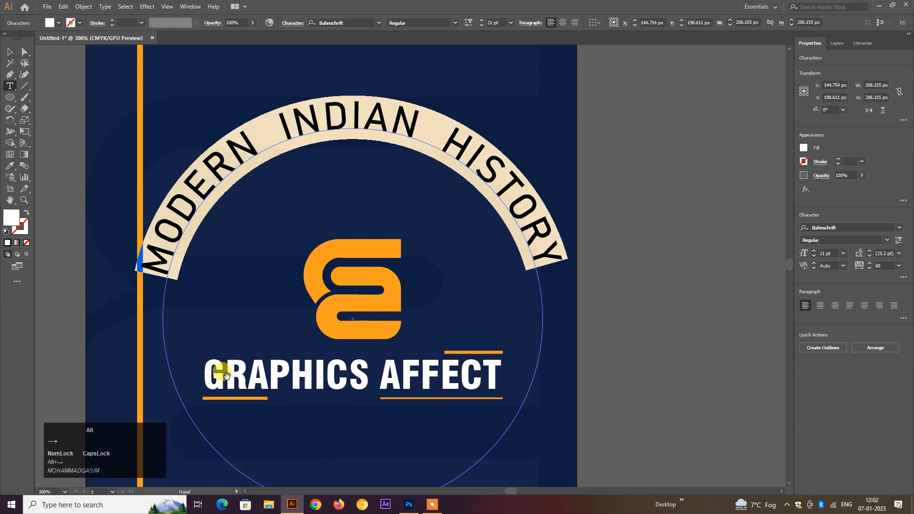
{"action": "key", "text": "alt+Right"}
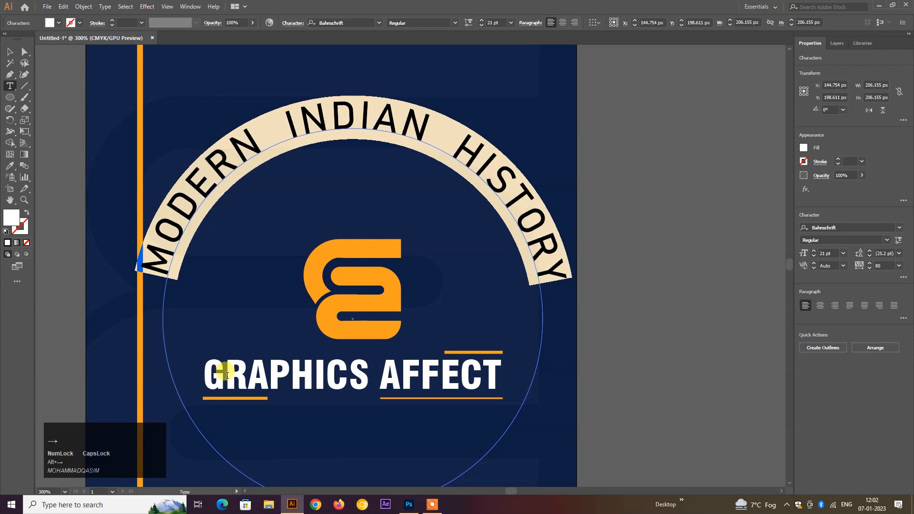
{"action": "key", "text": "Escape"}
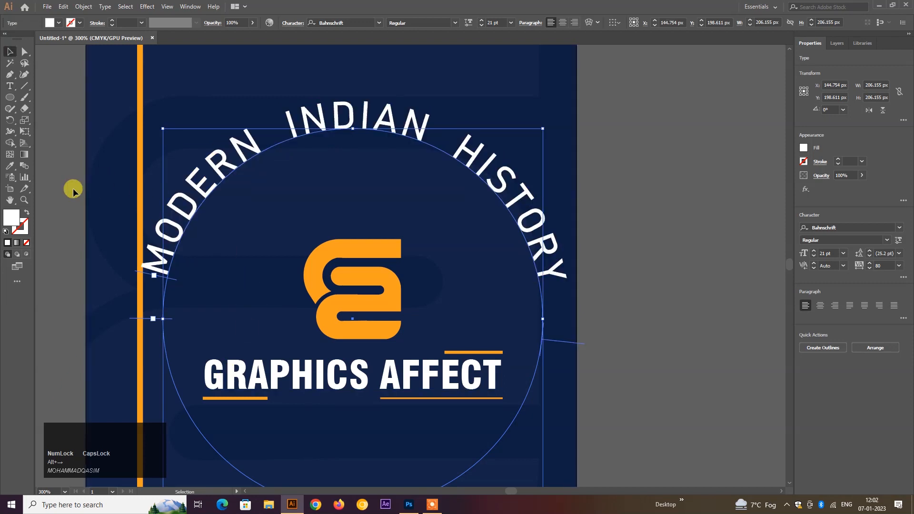
{"action": "left_click", "coordinate": [62, 190]}
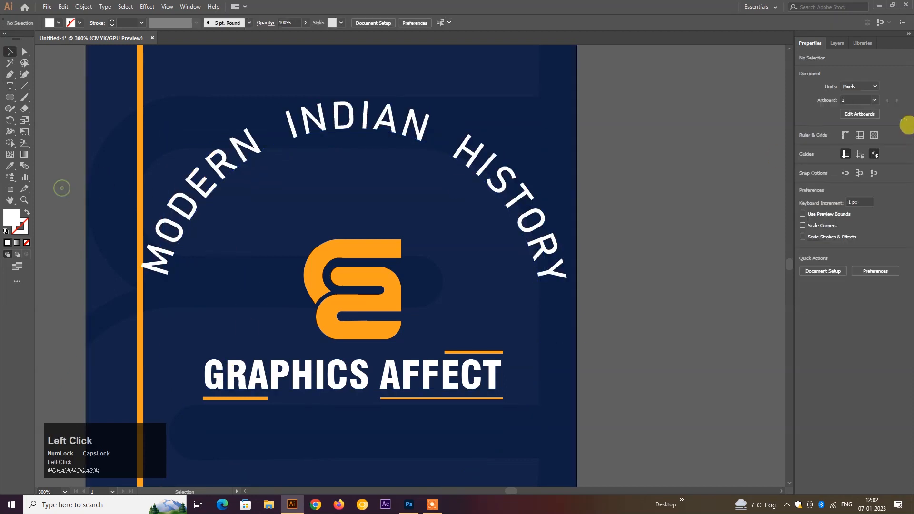
Show the rulers, place a horizontal guide at about Y 176 px and level the title arc's two ends against it.
{"action": "left_click", "coordinate": [845, 137]}
{"action": "left_click_drag", "start_coordinate": [382, 49], "coordinate": [347, 278]}
{"action": "left_click", "coordinate": [159, 268]}
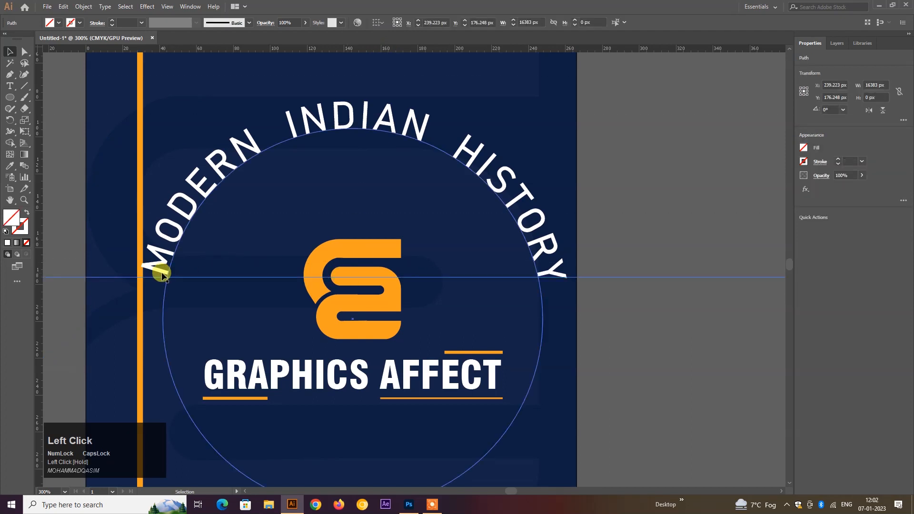
{"action": "left_click_drag", "start_coordinate": [144, 273], "coordinate": [142, 275]}
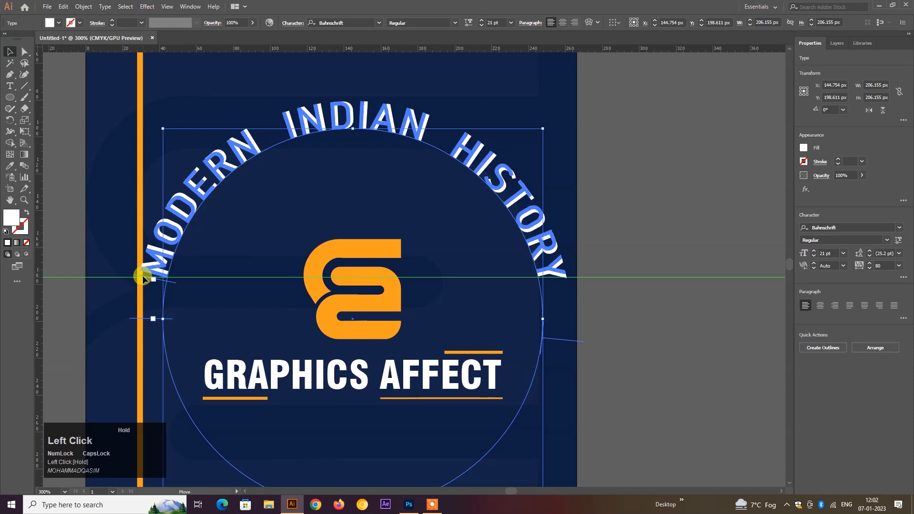
{"action": "left_click_drag", "start_coordinate": [142, 275], "coordinate": [142, 274]}
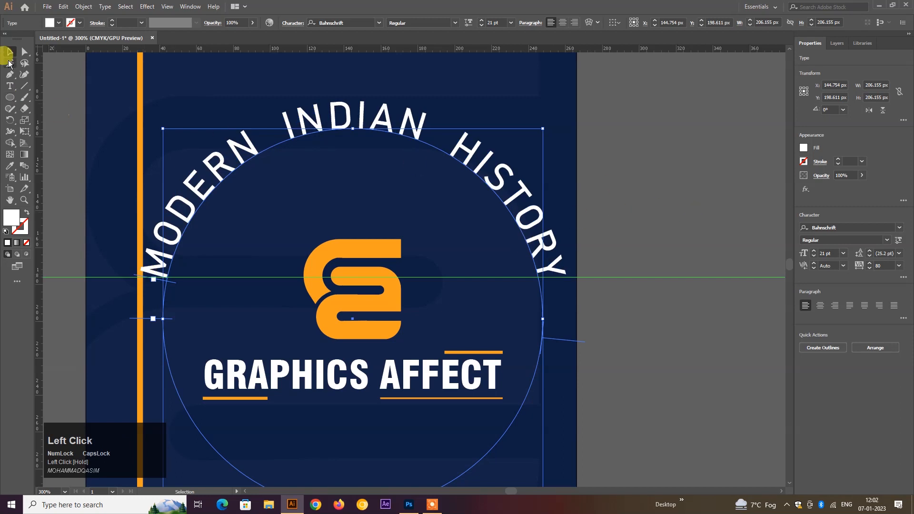
Delete the horizontal guide running through the ends of the title arc.
{"action": "left_click", "coordinate": [632, 193]}
{"action": "left_click_drag", "start_coordinate": [573, 216], "coordinate": [604, 208]}
{"action": "left_click_drag", "start_coordinate": [680, 230], "coordinate": [722, 342]}
{"action": "key", "text": "Delete"}
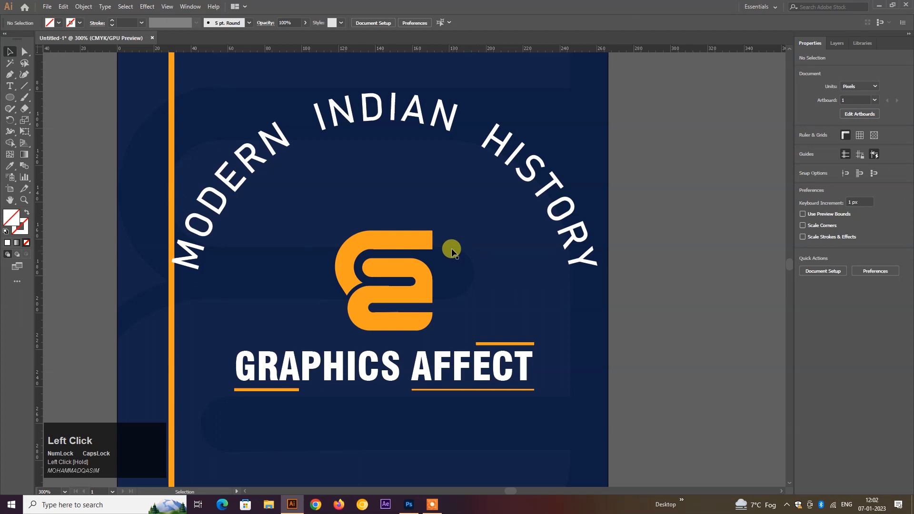
Select the circular title together with the logo and shift both about 3 px to the right.
{"action": "scroll", "coordinate": [451, 249], "scroll_direction": "down", "scroll_amount": 2}
{"action": "left_click_drag", "start_coordinate": [451, 246], "coordinate": [491, 178]}
{"action": "left_click", "coordinate": [470, 179]}
{"action": "left_click_drag", "start_coordinate": [382, 245], "coordinate": [387, 244]}
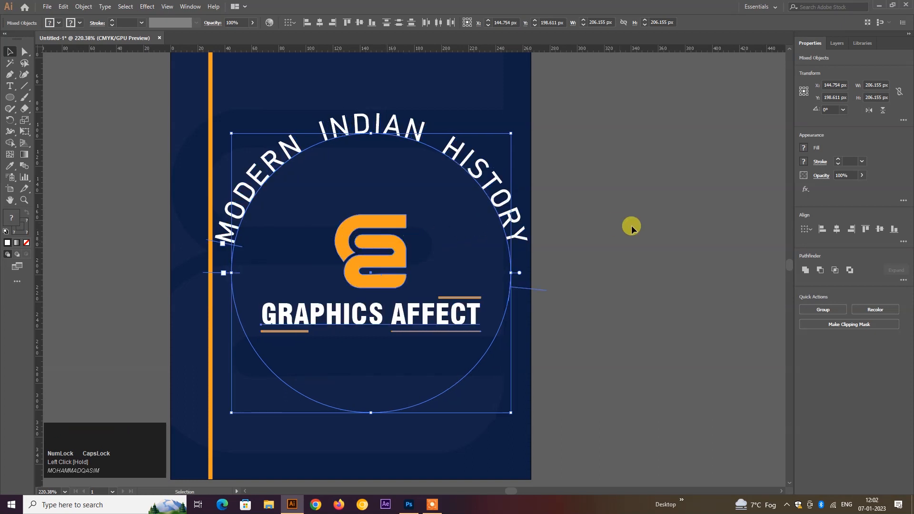
{"action": "left_click", "coordinate": [631, 226]}
Reduce the tracking of the whole MODERN INDIAN HISTORY text to 40.
{"action": "double_click", "coordinate": [421, 135]}
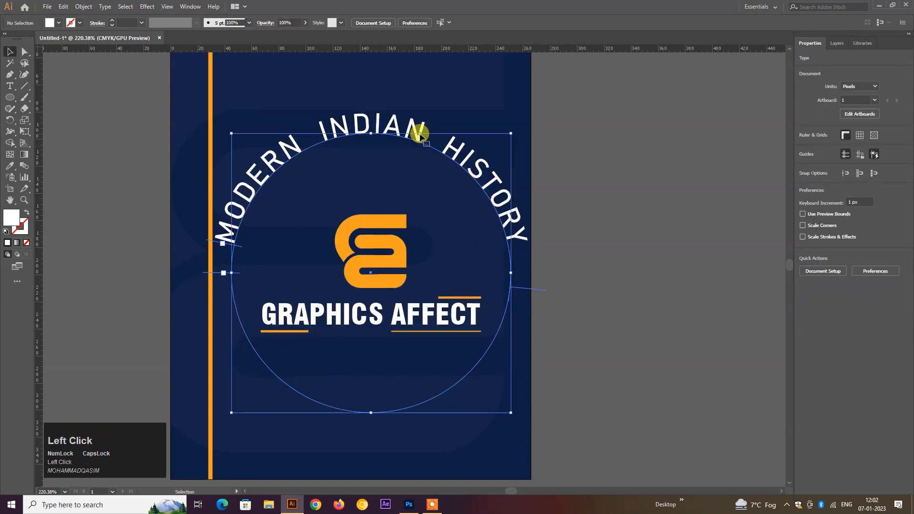
{"action": "key", "text": "ctrl+a"}
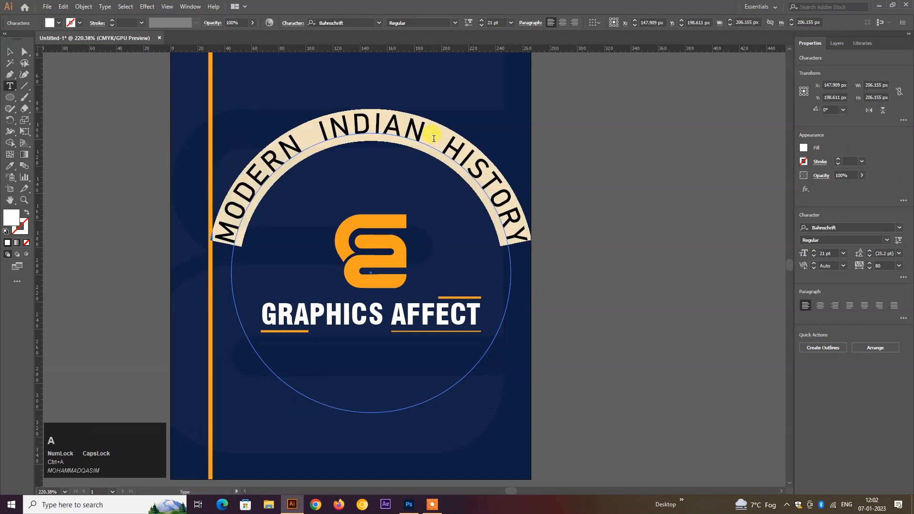
{"action": "key", "text": "alt+Left"}
{"action": "key", "text": "alt+Left"}
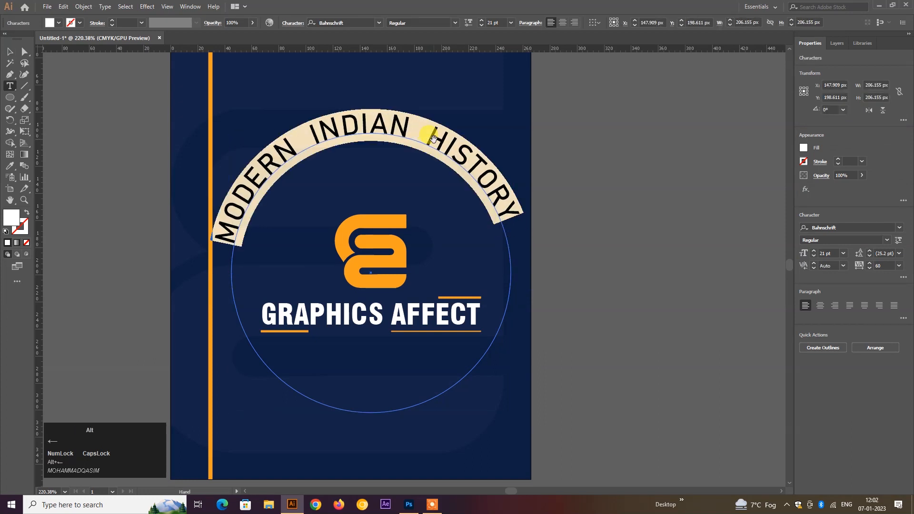
{"action": "key", "text": "Escape"}
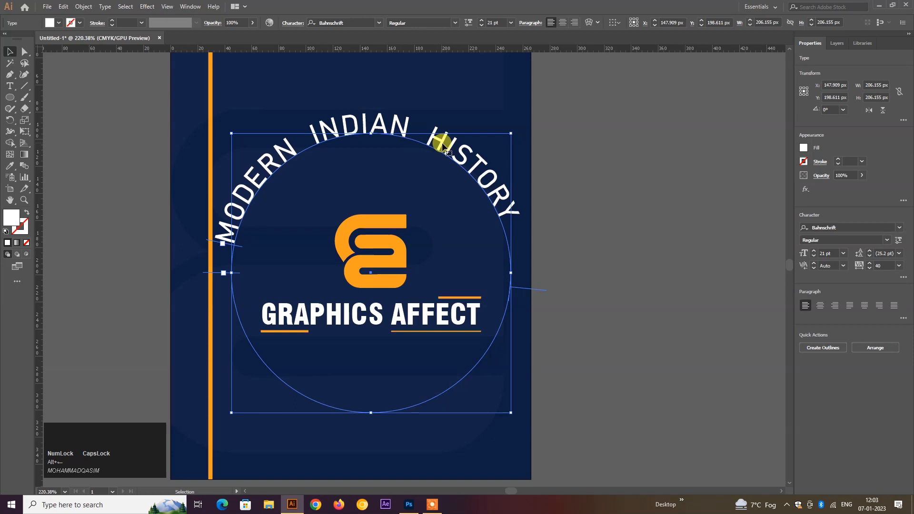
Slide the title text slightly clockwise along its circle to recentre the arch above the logo.
{"action": "left_click_drag", "start_coordinate": [223, 232], "coordinate": [221, 220]}
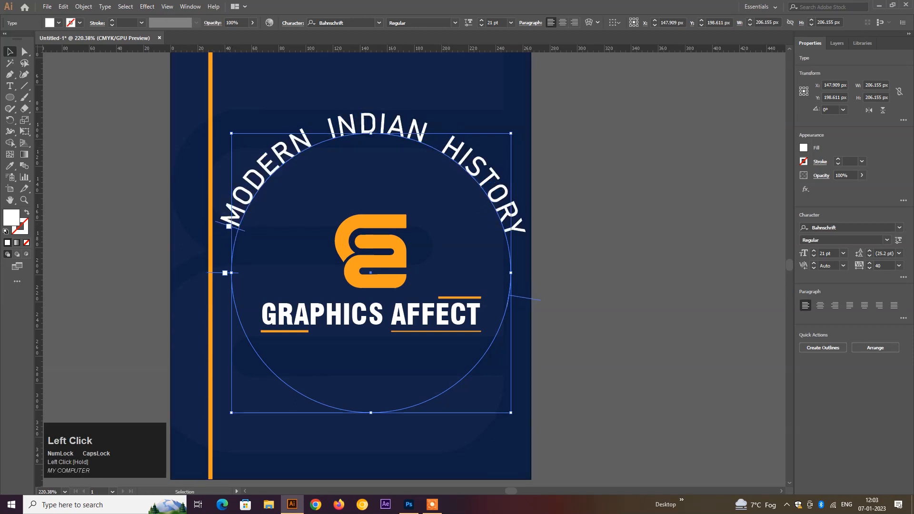
{"action": "left_click", "coordinate": [78, 142]}
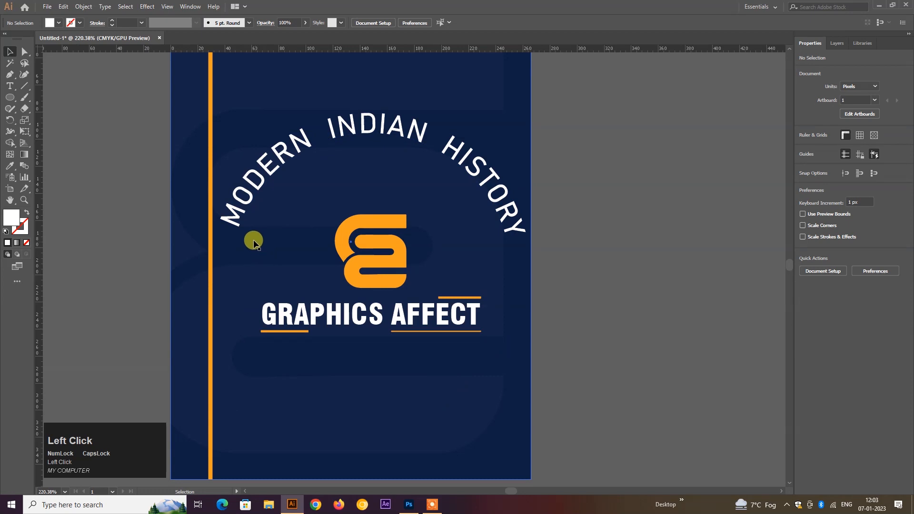
{"action": "left_click", "coordinate": [231, 205]}
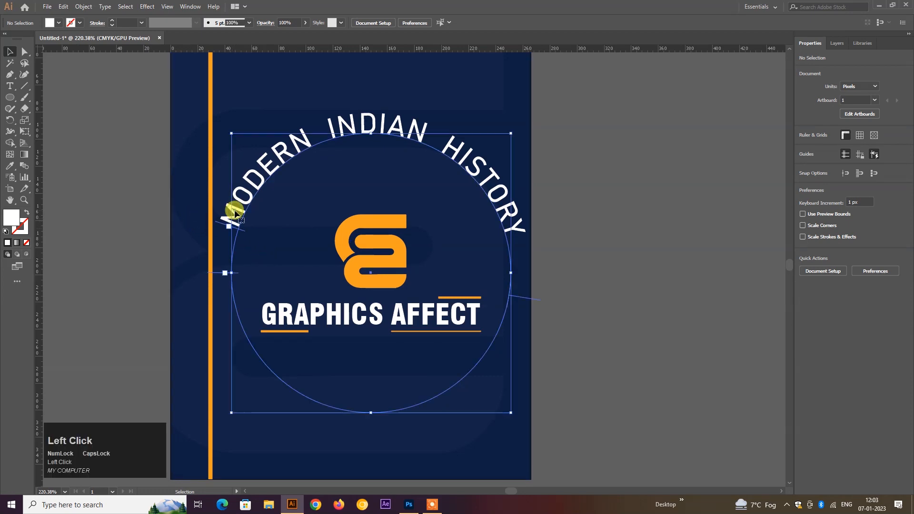
{"action": "left_click", "coordinate": [74, 158]}
Add a point text reading "PREMIUM QUALITY" on two lines, starting beside the page's left edge.
{"action": "left_click", "coordinate": [10, 86]}
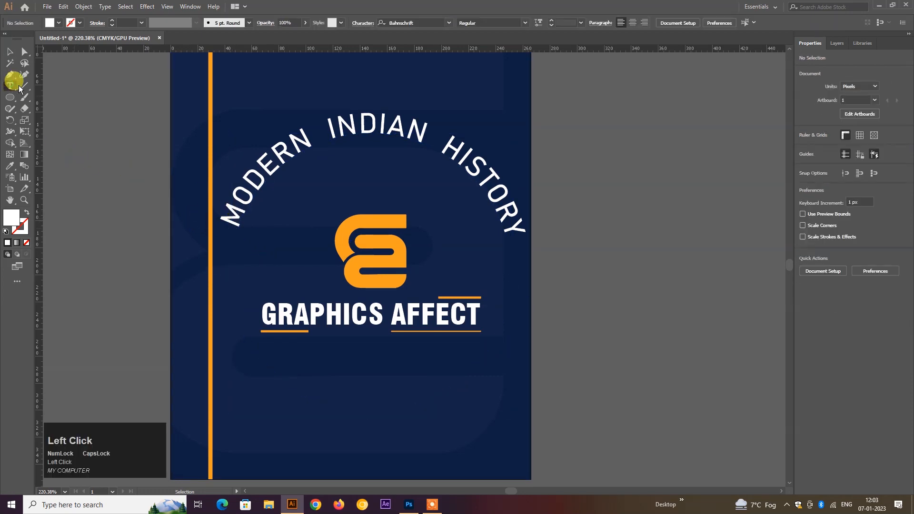
{"action": "left_click", "coordinate": [66, 200]}
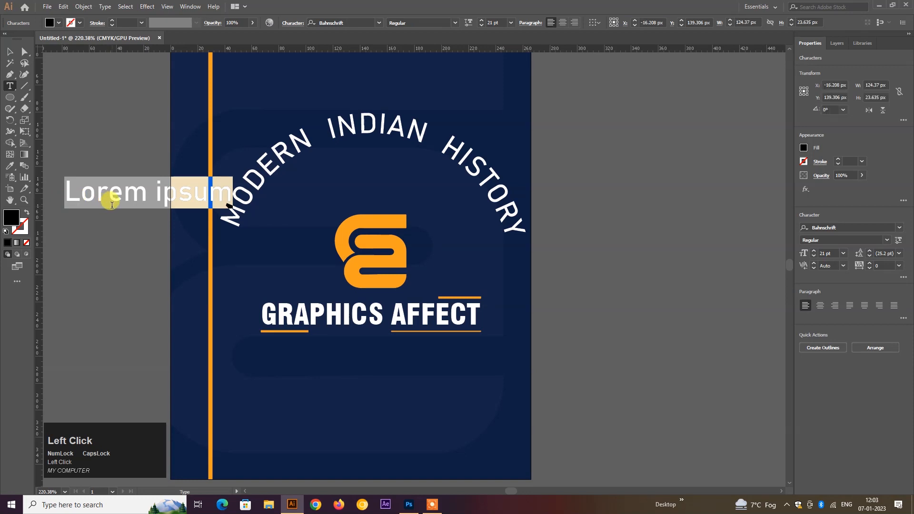
{"action": "type", "text": "PR"}
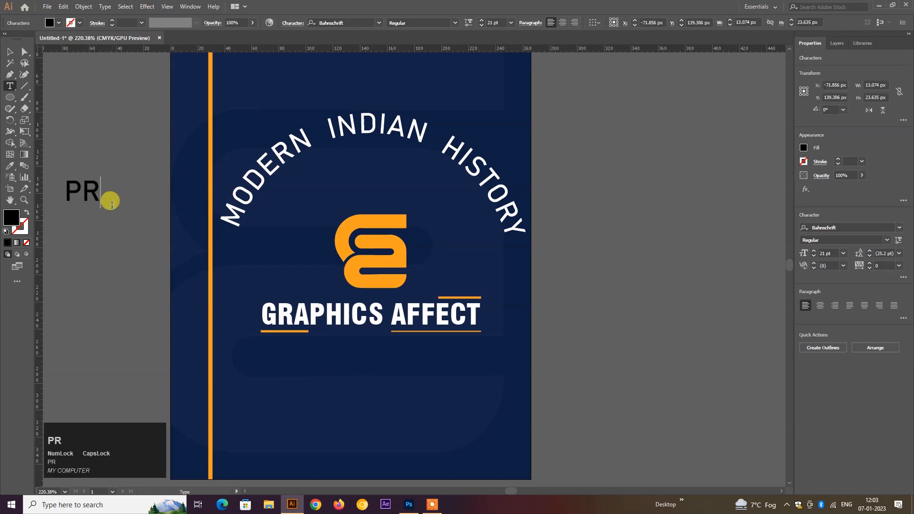
{"action": "type", "text": "EMIUM QUALITY"}
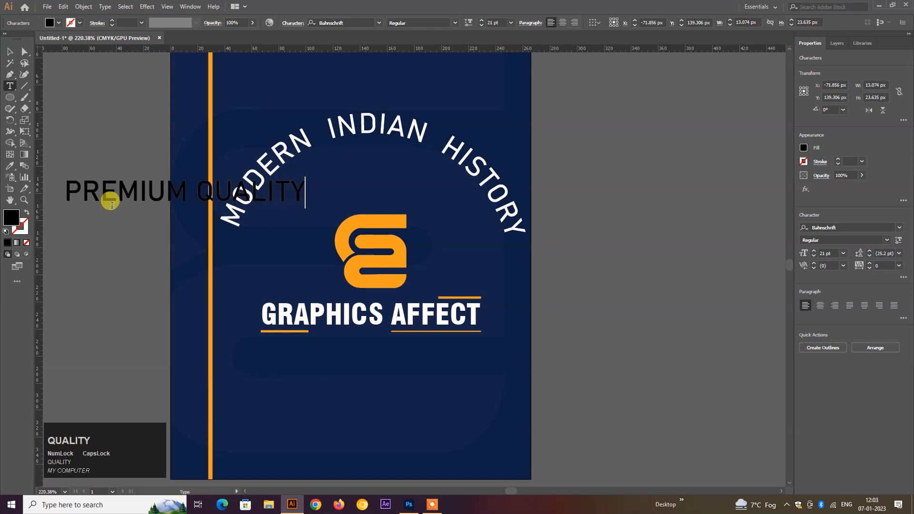
{"action": "left_click", "coordinate": [197, 192]}
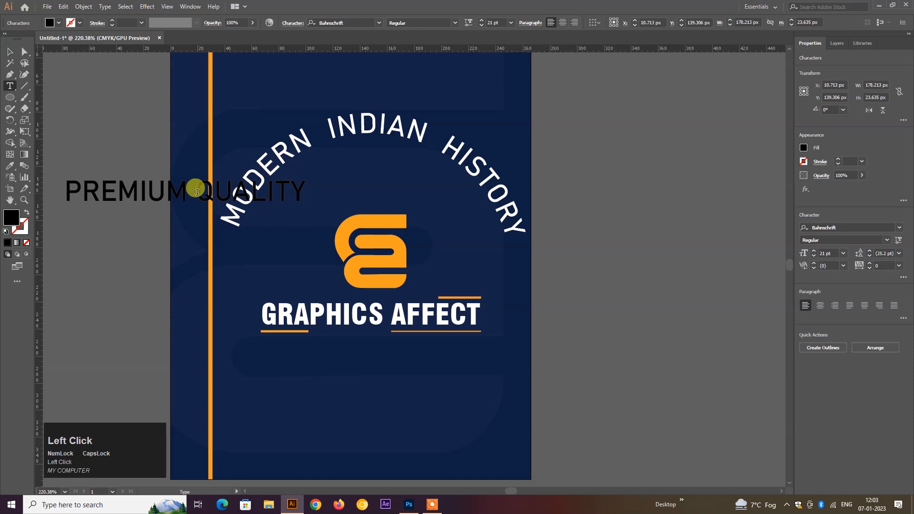
{"action": "key", "text": "Return"}
{"action": "key", "text": "Escape"}
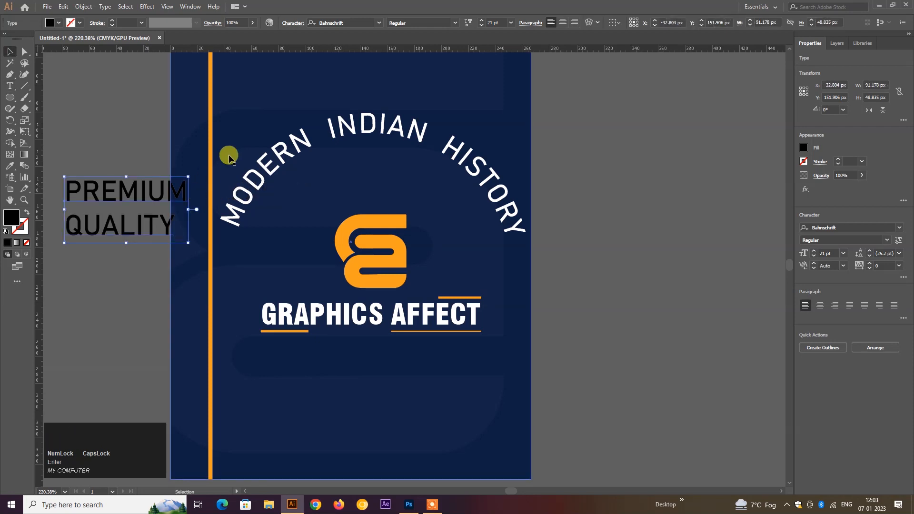
Copy the white title text's appearance onto the PREMIUM QUALITY text with the Eyedropper.
{"action": "left_click", "coordinate": [9, 167]}
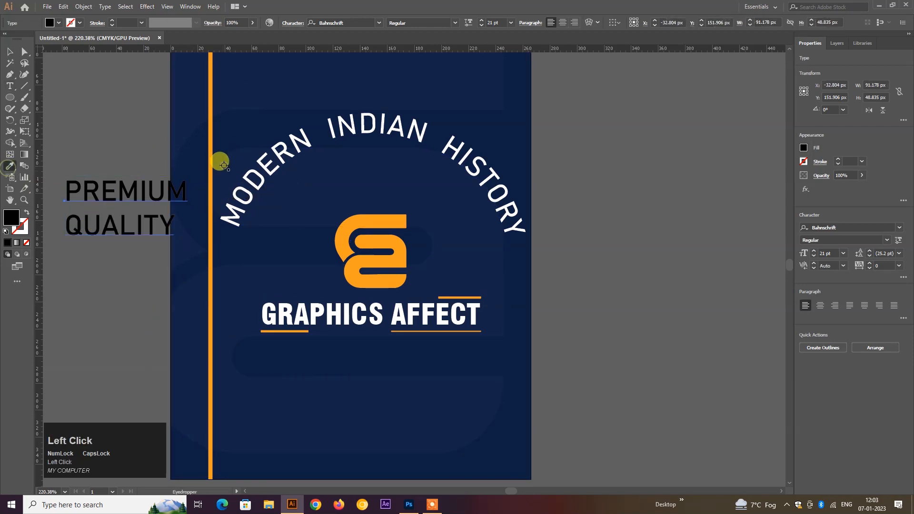
{"action": "left_click", "coordinate": [258, 161]}
{"action": "key", "text": "v"}
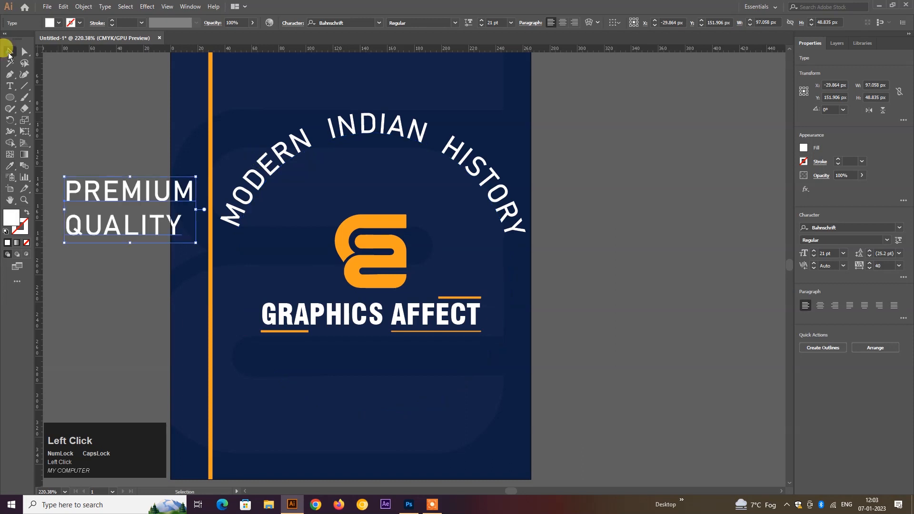
Place the PREMIUM QUALITY text inside the title arc, scaled down to fit just above the logo icon.
{"action": "left_click_drag", "start_coordinate": [100, 191], "coordinate": [351, 164]}
{"action": "left_click_drag", "start_coordinate": [446, 217], "coordinate": [425, 204]}
{"action": "left_click_drag", "start_coordinate": [387, 175], "coordinate": [382, 176]}
{"action": "left_click", "coordinate": [584, 215]}
Add a point text reading "WITH A PRIMER ON INDEPENDENCE INDIA" at the page's lower edge, starting just right of the orange line.
{"action": "scroll", "coordinate": [536, 242], "scroll_direction": "down", "scroll_amount": 1}
{"action": "left_click_drag", "start_coordinate": [463, 270], "coordinate": [461, 210]}
{"action": "left_click_drag", "start_coordinate": [418, 292], "coordinate": [459, 301]}
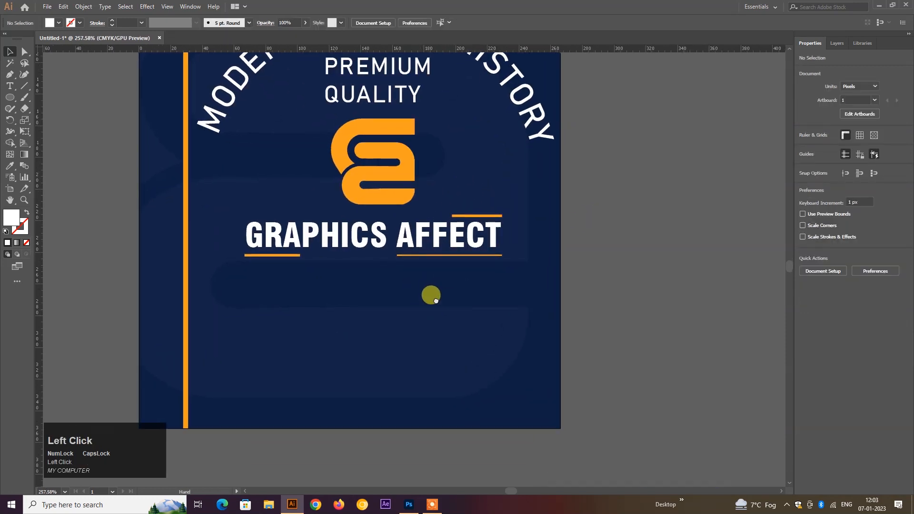
{"action": "left_click", "coordinate": [10, 86]}
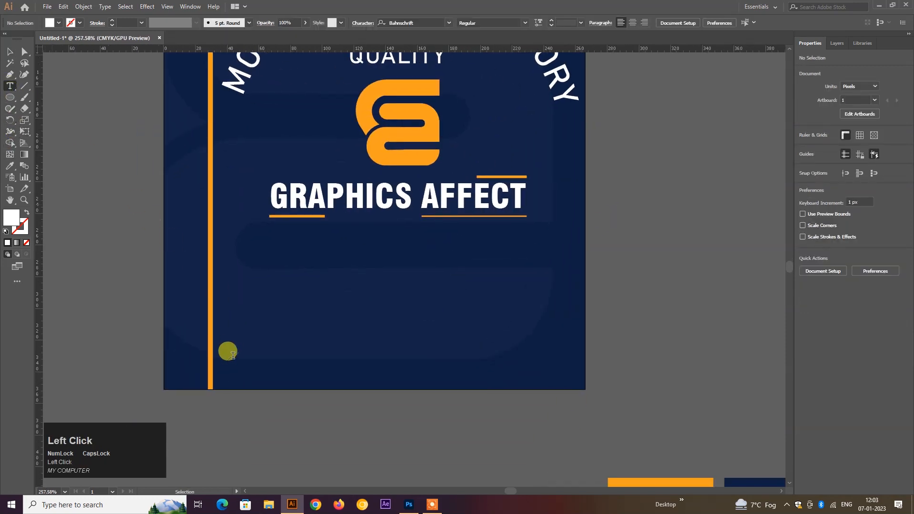
{"action": "left_click", "coordinate": [222, 397]}
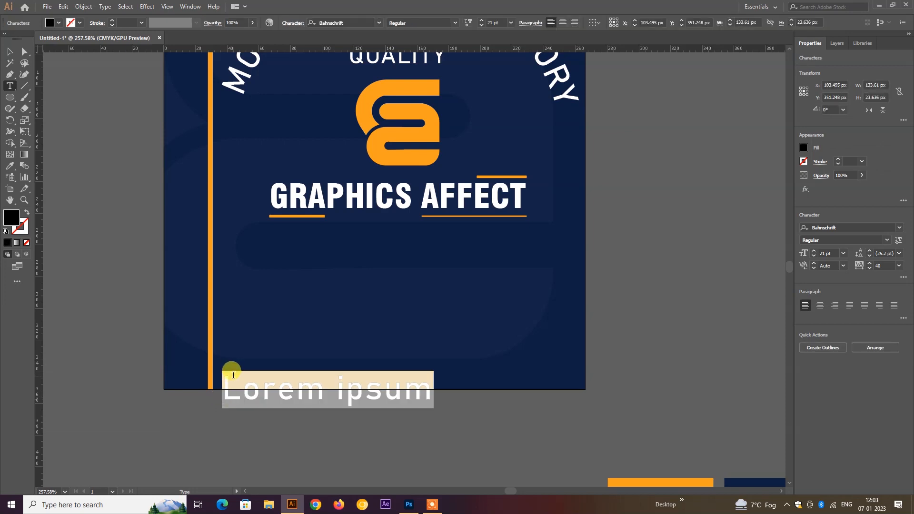
{"action": "type", "text": "WI"}
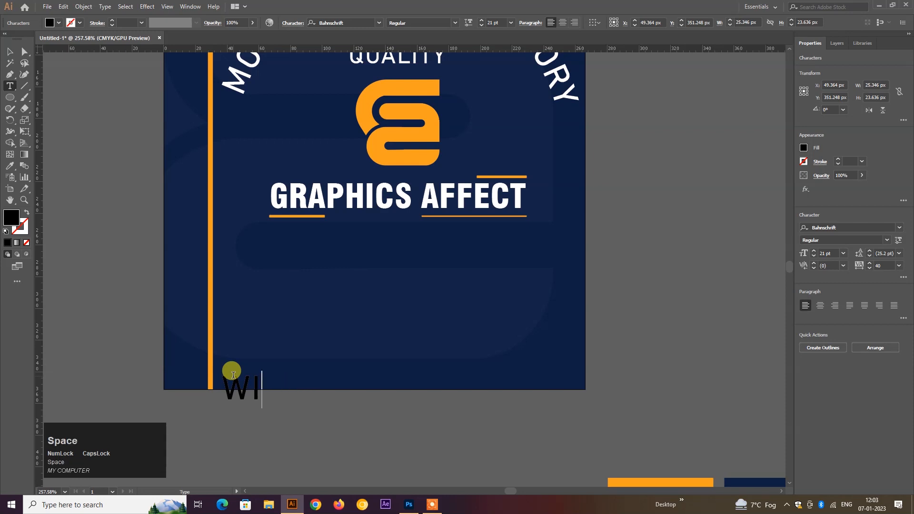
{"action": "type", "text": "YHTH A PREMIUM"}
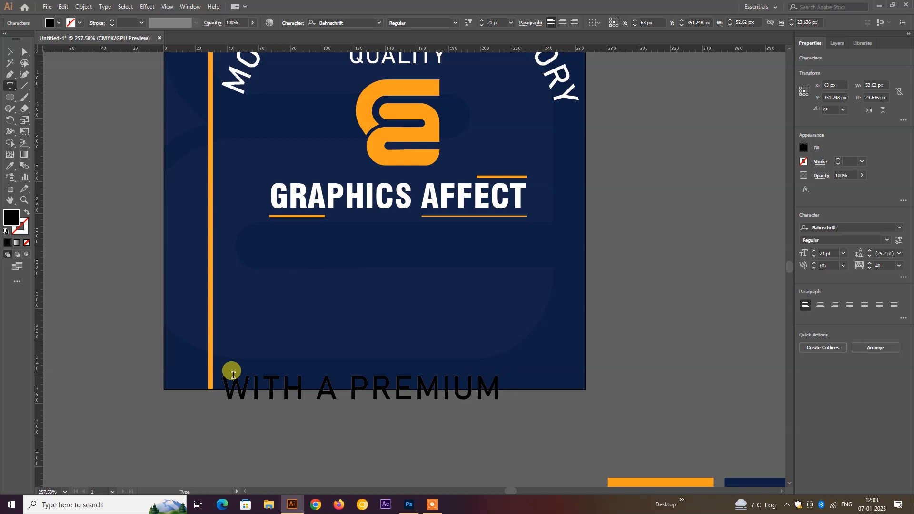
{"action": "key", "text": "BackSpace"}
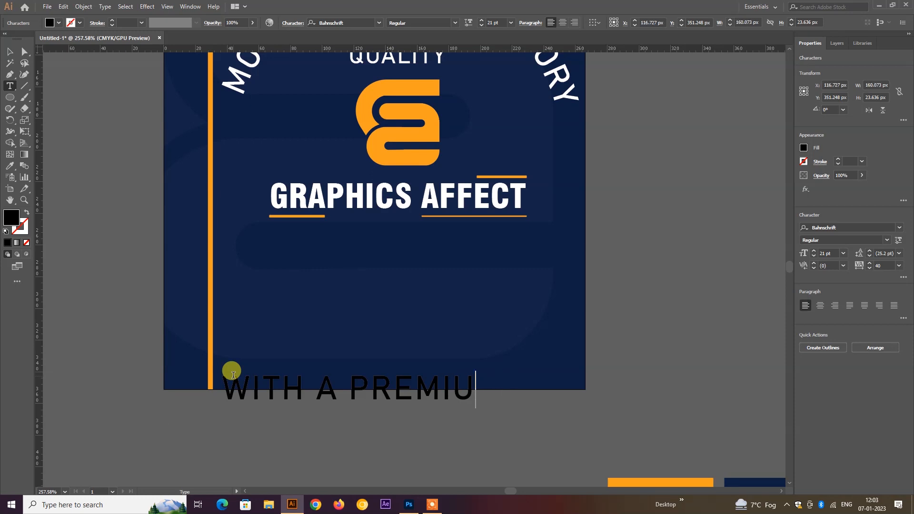
{"action": "key", "text": "F7"}
{"action": "key", "text": "BackSpace"}
{"action": "key", "text": "BackSpace"}
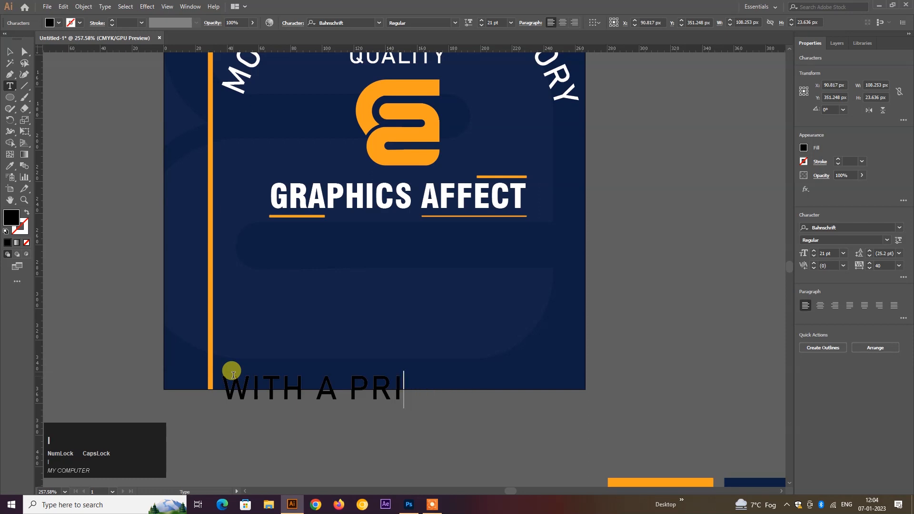
{"action": "type", "text": "IMER O"}
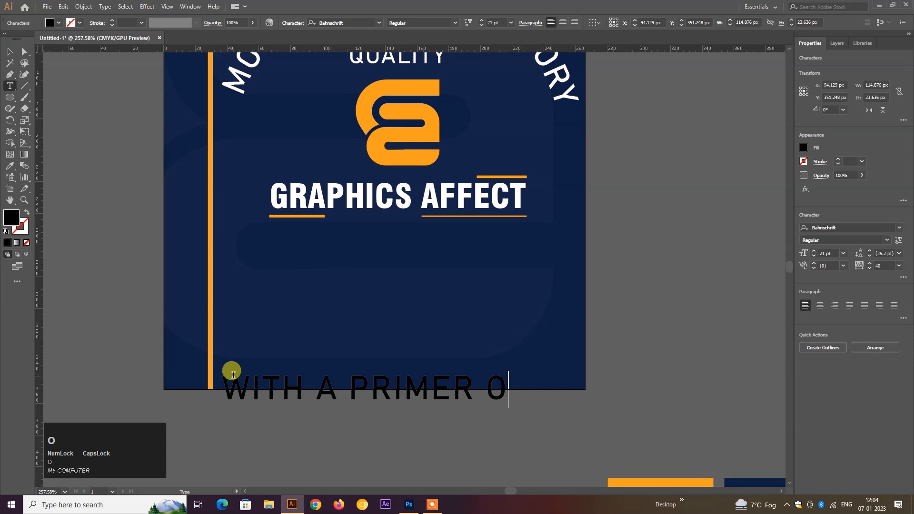
{"action": "type", "text": "N INDE"}
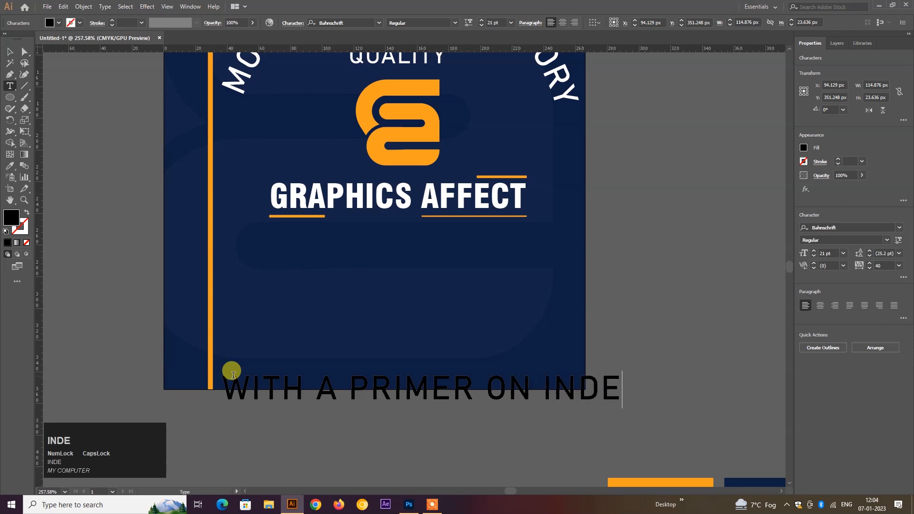
{"action": "type", "text": "PE"}
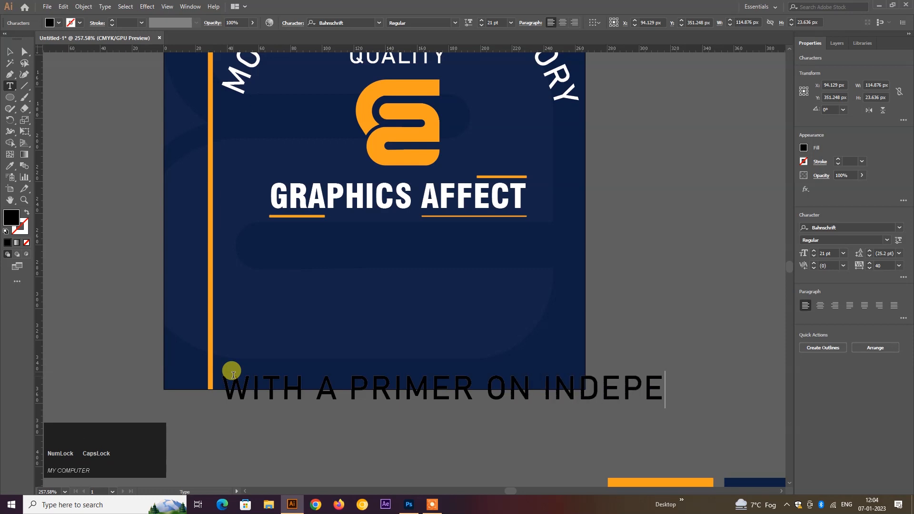
{"action": "type", "text": "NDENCE"}
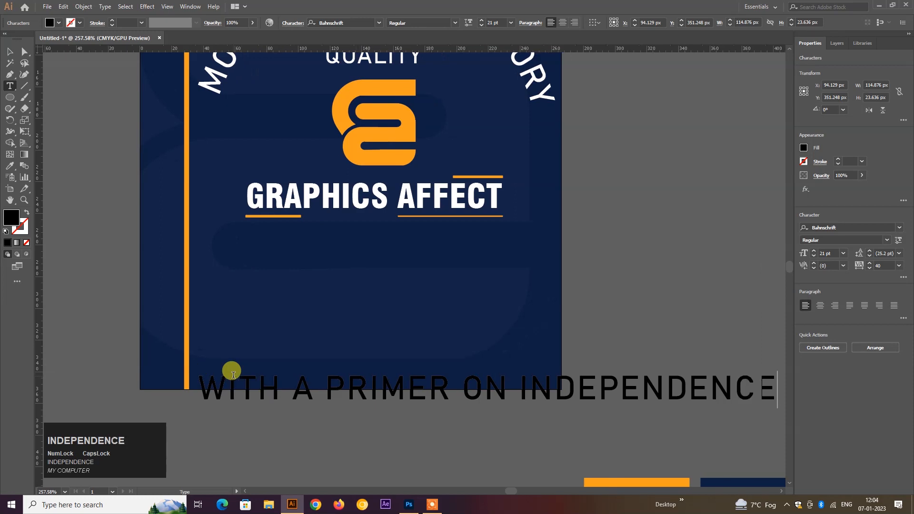
{"action": "type", "text": " IND"}
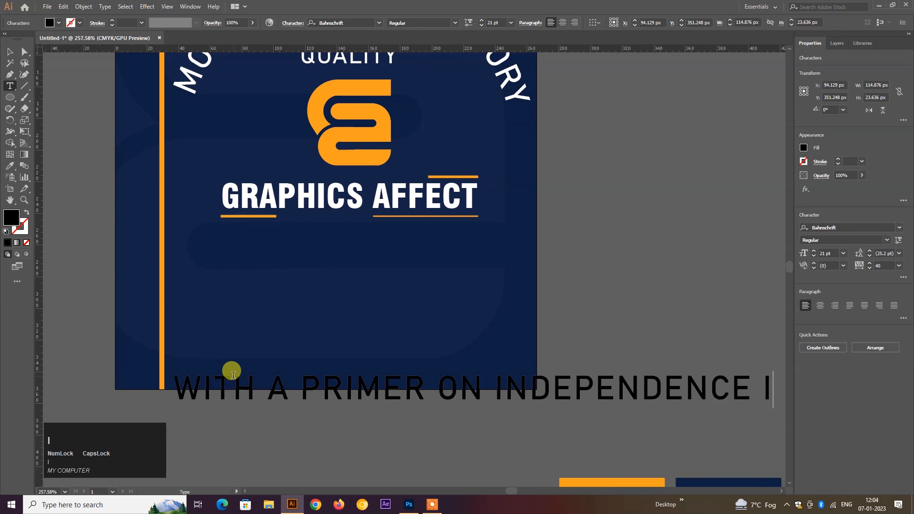
{"action": "type", "text": "IA"}
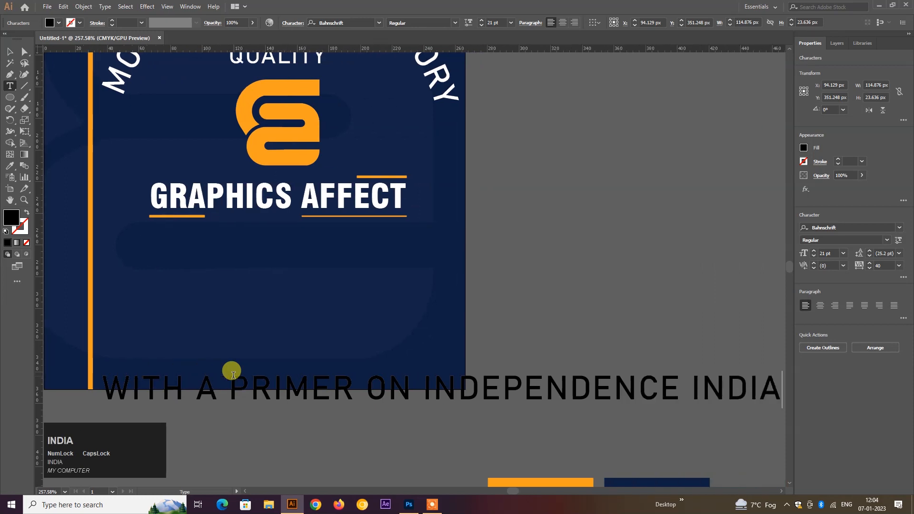
{"action": "key", "text": "Escape"}
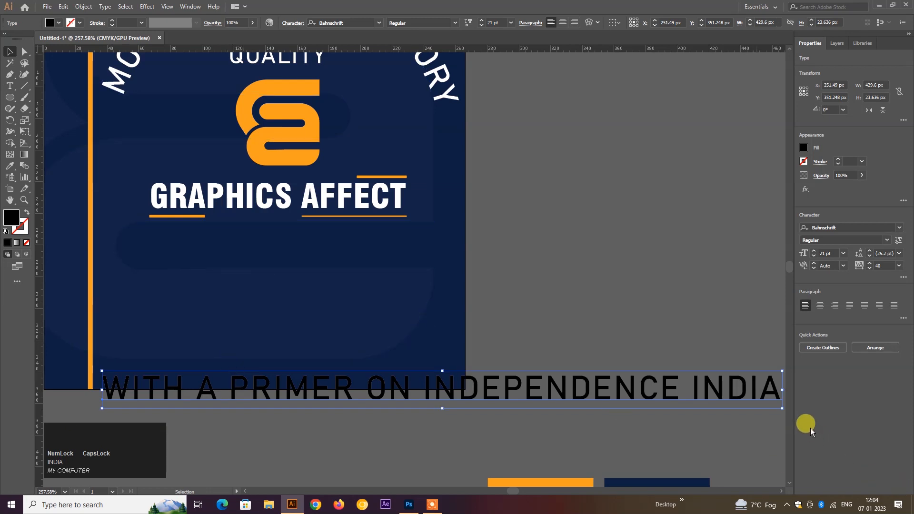
Scale the new text line down to fit within the page width and fill it with white (FFFFFF).
{"action": "left_click_drag", "start_coordinate": [783, 408], "coordinate": [648, 382]}
{"action": "left_click", "coordinate": [406, 446]}
{"action": "left_click", "coordinate": [318, 379]}
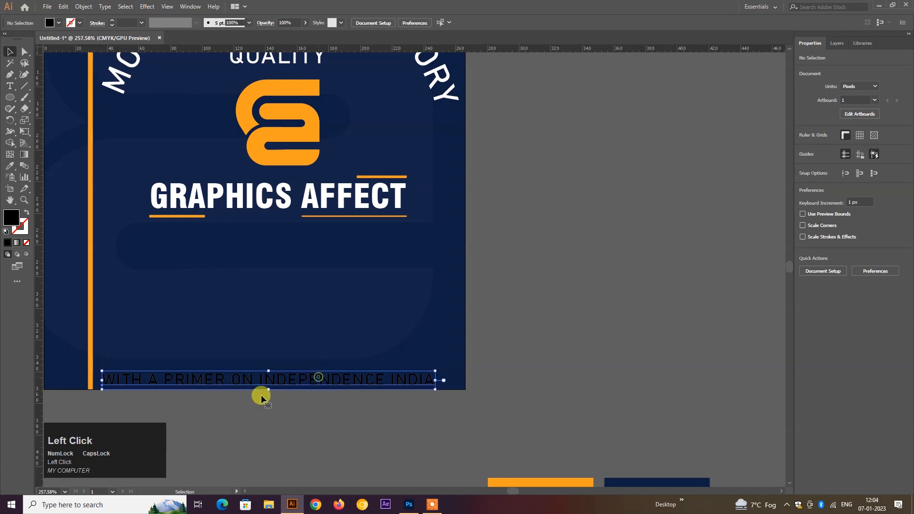
{"action": "double_click", "coordinate": [13, 219]}
{"action": "left_click", "coordinate": [500, 140]}
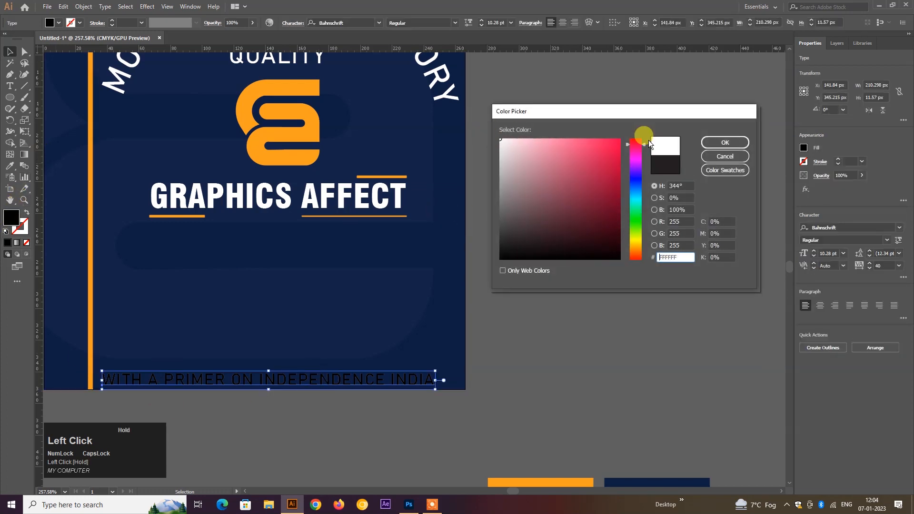
{"action": "left_click", "coordinate": [747, 142]}
{"action": "left_click", "coordinate": [669, 320]}
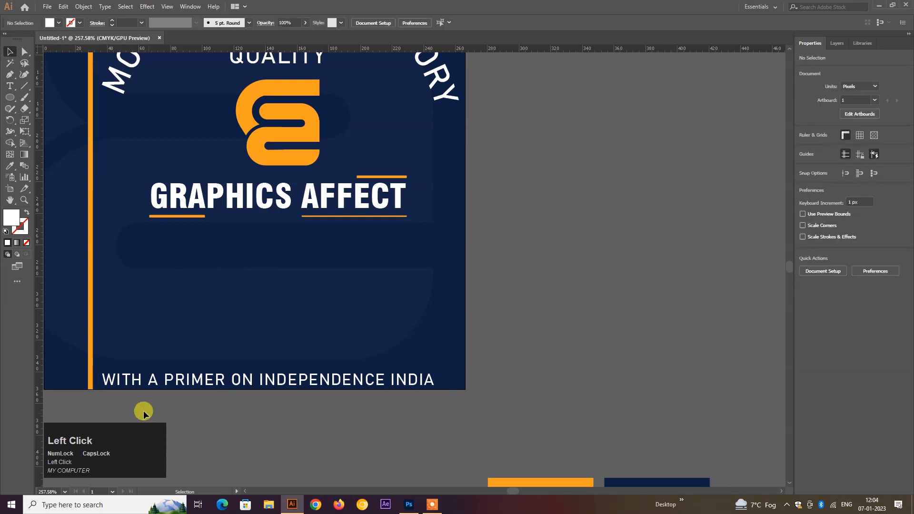
Insert the word "POST" before INDEPENDENCE in the bottom text line.
{"action": "left_click", "coordinate": [257, 386]}
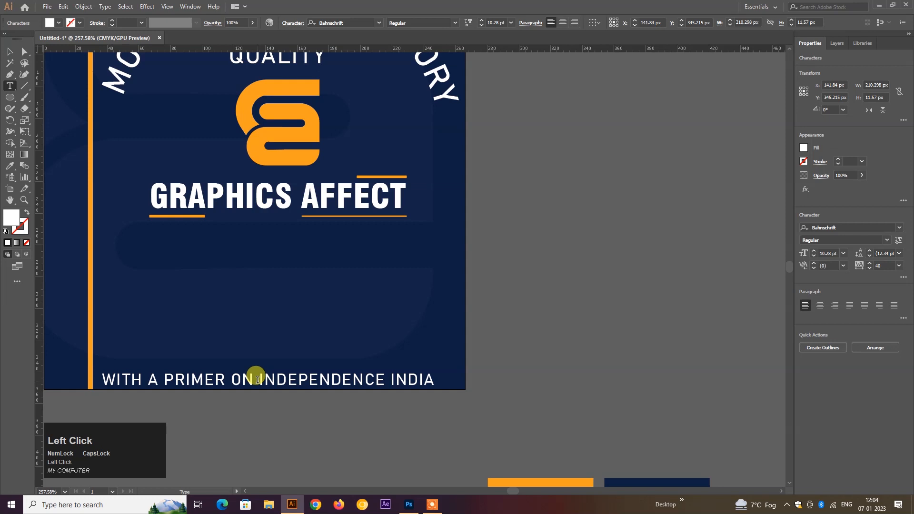
{"action": "type", "text": "POST"}
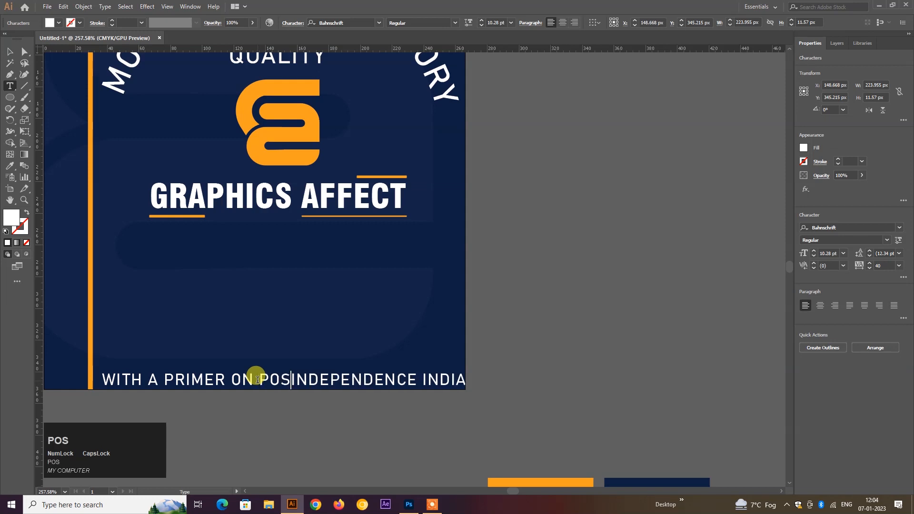
{"action": "key", "text": "ctrl+Return"}
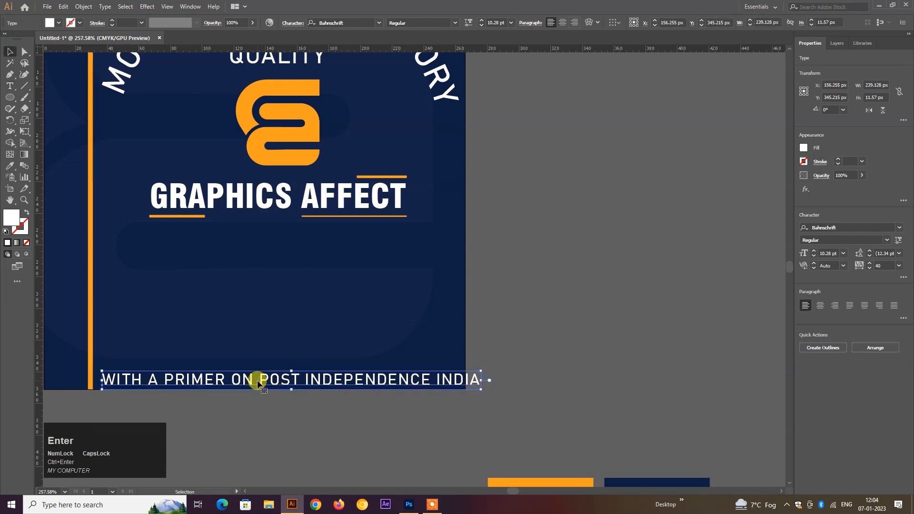
Change the bottom text line to Title Case and move it up to the space below the GRAPHICS AFFECT logo.
{"action": "key", "text": "F7"}
{"action": "left_click", "coordinate": [102, 8]}
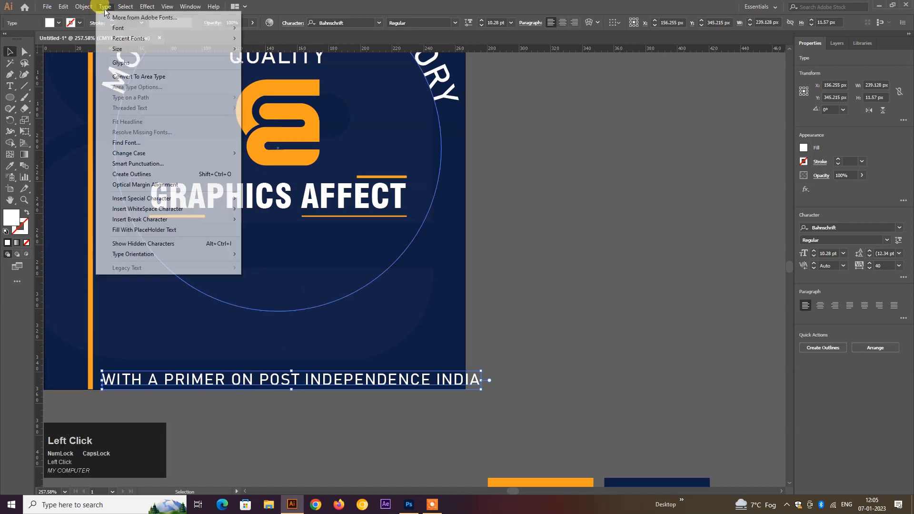
{"action": "mouse_move", "coordinate": [129, 153]}
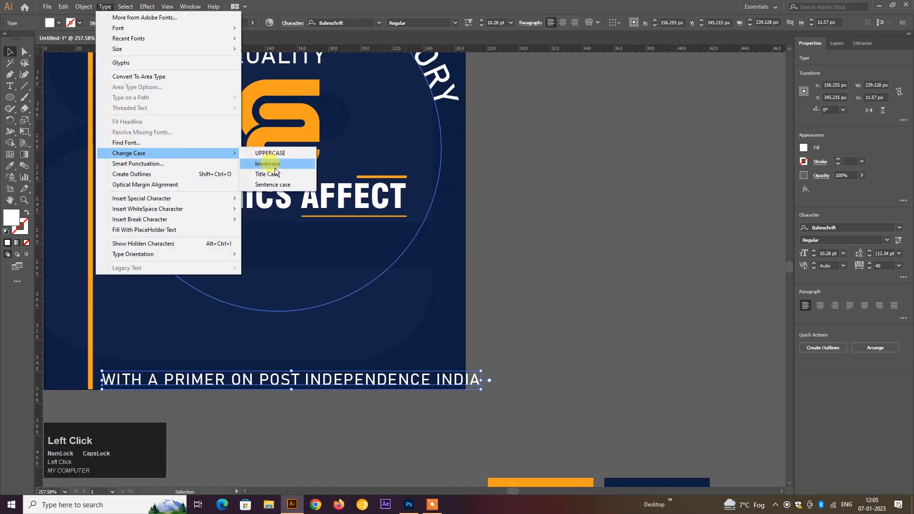
{"action": "left_click", "coordinate": [263, 175]}
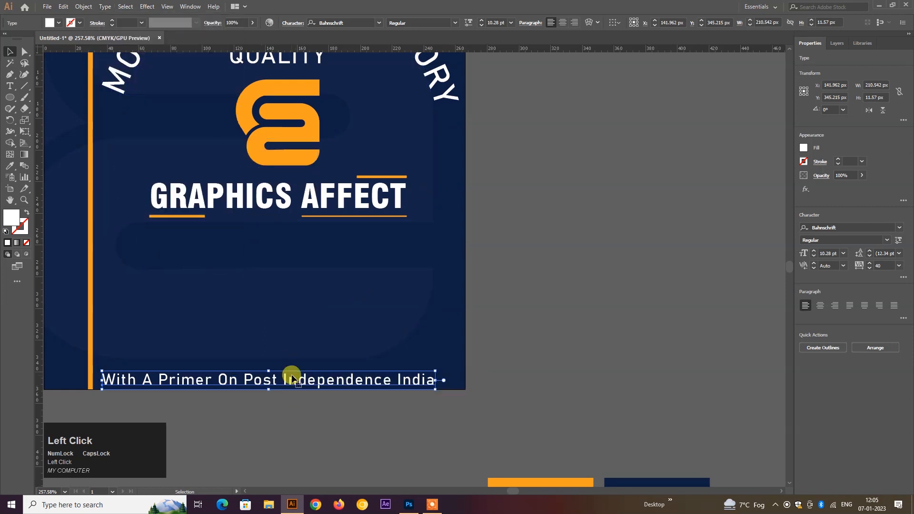
{"action": "left_click_drag", "start_coordinate": [291, 381], "coordinate": [301, 292]}
{"action": "left_click", "coordinate": [500, 310]}
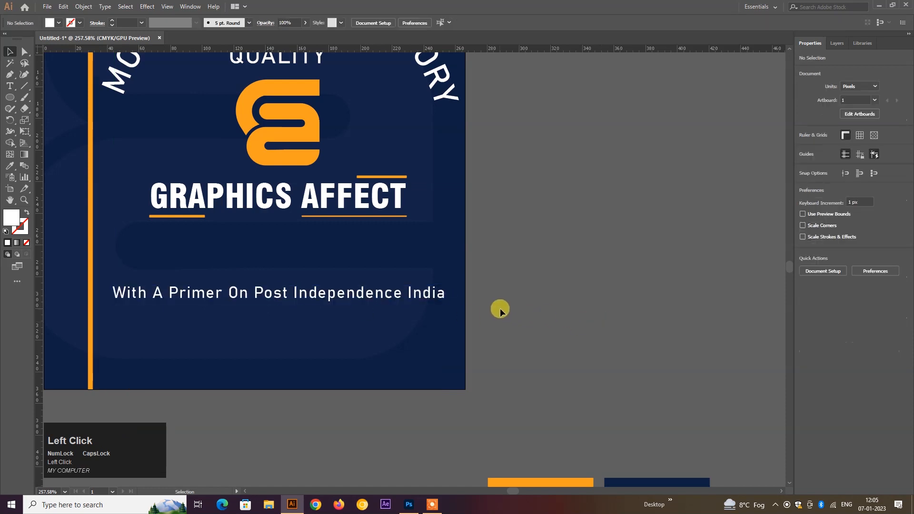
Duplicate the tagline directly below itself and replace the copy's text with a person's full name in capitals.
{"action": "left_click_drag", "start_coordinate": [453, 292], "coordinate": [462, 276]}
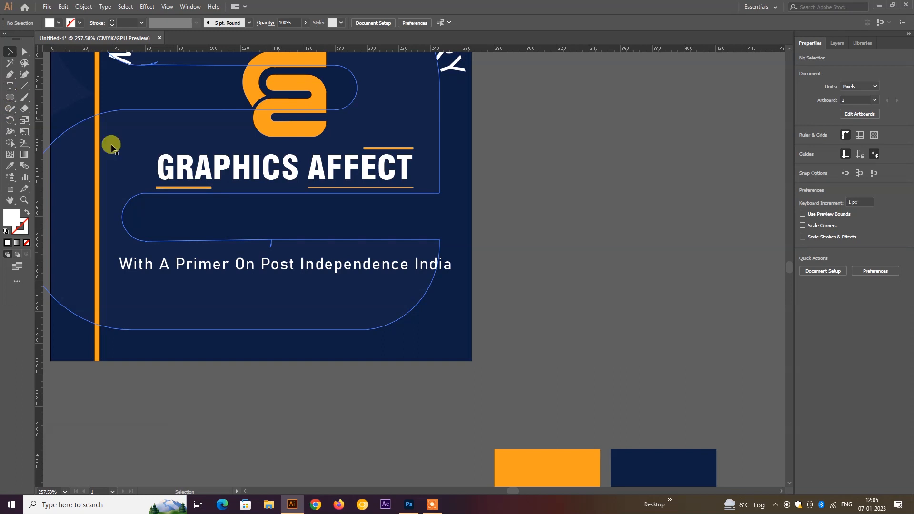
{"action": "left_click", "coordinate": [233, 260], "text": "alt"}
{"action": "left_click_drag", "start_coordinate": [233, 260], "coordinate": [231, 297]}
{"action": "left_click", "coordinate": [232, 296]}
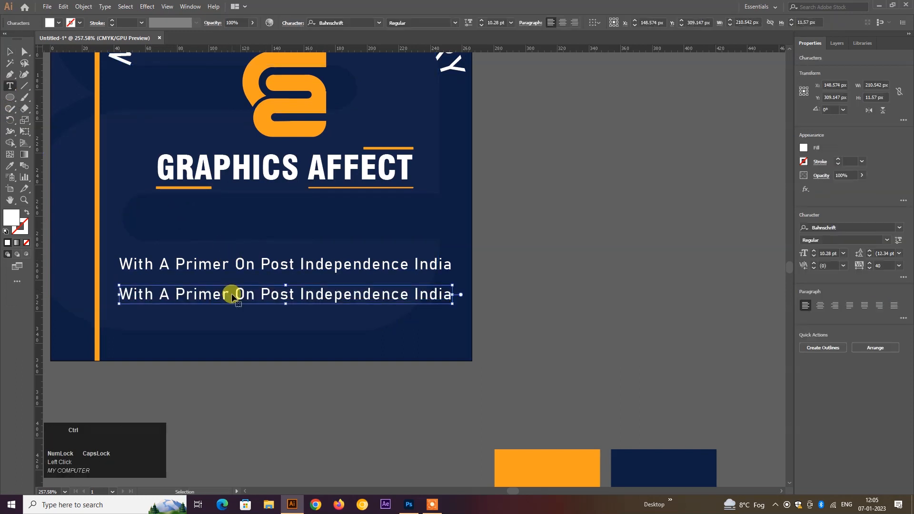
{"action": "key", "text": "ctrl+a"}
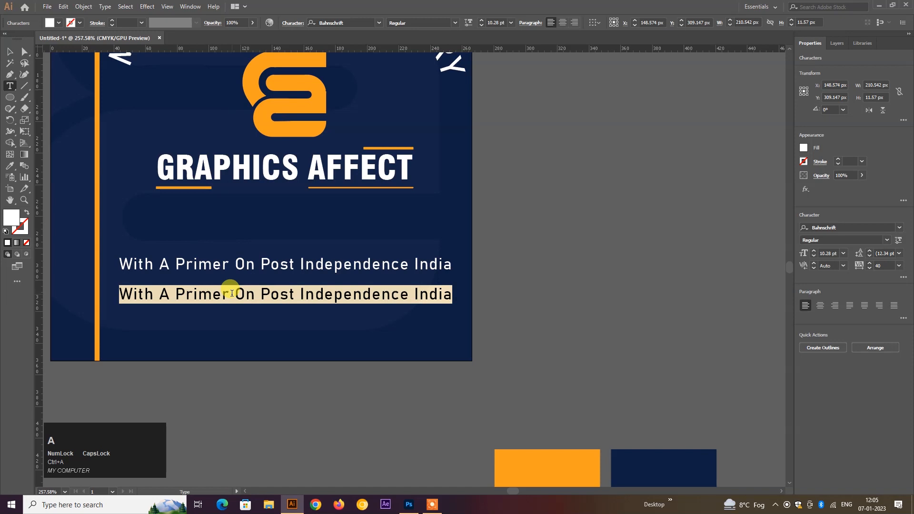
{"action": "type", "text": "JANE SMITH"}
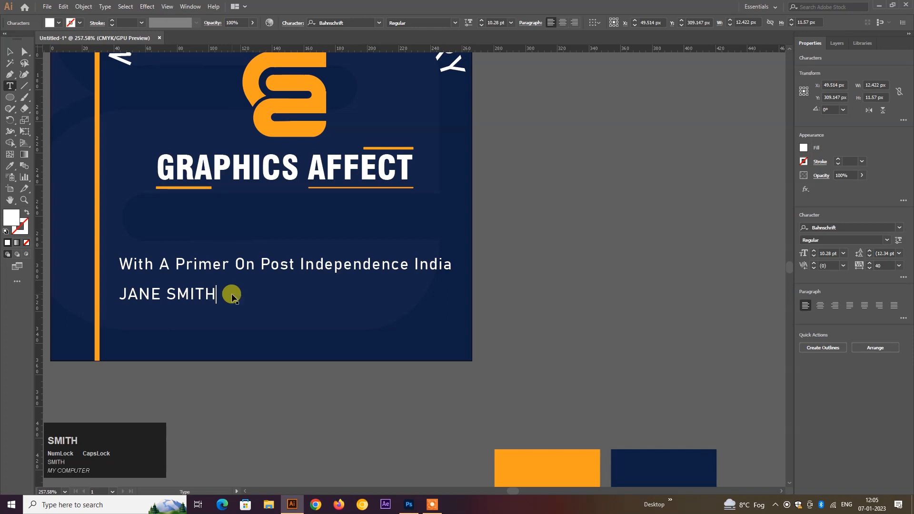
{"action": "key", "text": "ctrl+Return"}
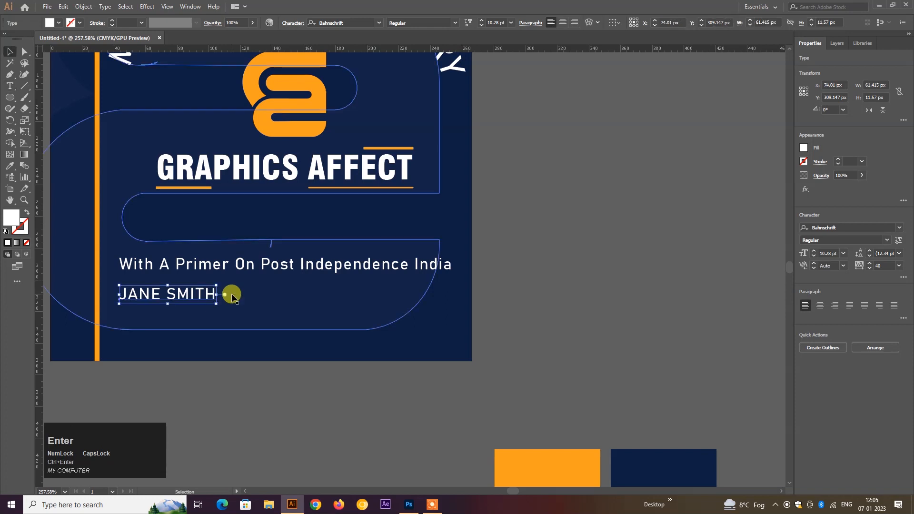
Move the name line lower under the middle of the tagline, and lower the tagline to sit just above it.
{"action": "left_click_drag", "start_coordinate": [198, 298], "coordinate": [295, 321]}
{"action": "left_click", "coordinate": [595, 313]}
{"action": "key", "text": "space"}
{"action": "left_click_drag", "start_coordinate": [414, 257], "coordinate": [420, 351]}
{"action": "scroll", "coordinate": [420, 351], "scroll_direction": "down", "scroll_amount": 3}
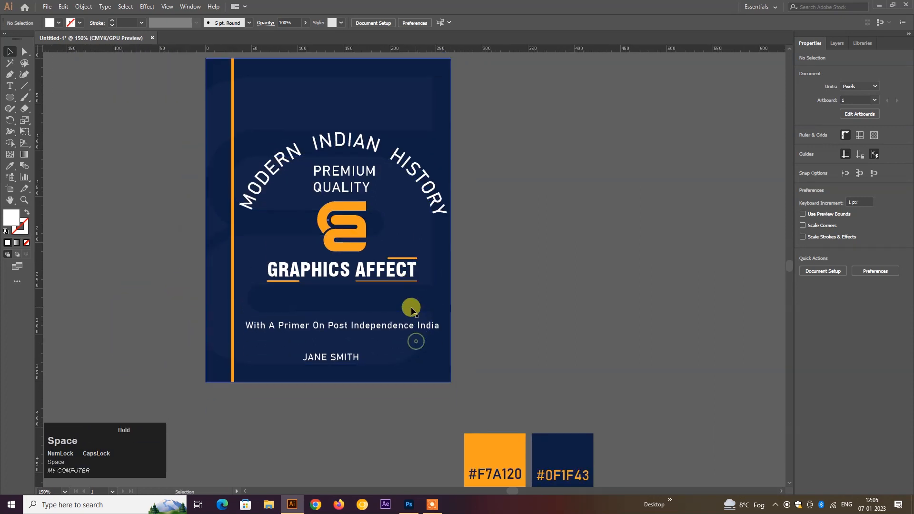
{"action": "left_click_drag", "start_coordinate": [369, 331], "coordinate": [366, 345]}
Align the tagline and the name line to each other by their horizontal centres.
{"action": "left_click", "coordinate": [347, 358]}
{"action": "left_click", "coordinate": [351, 339], "text": "shift"}
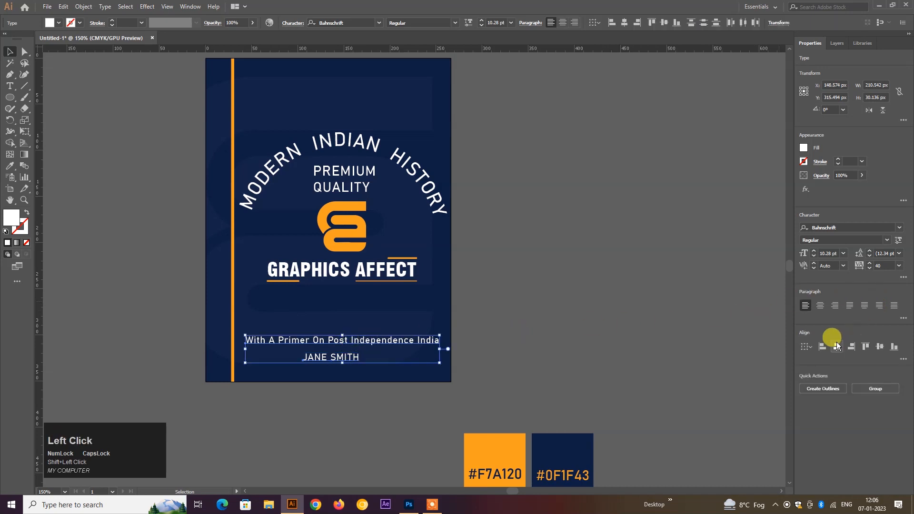
{"action": "left_click", "coordinate": [837, 347]}
{"action": "left_click", "coordinate": [560, 339]}
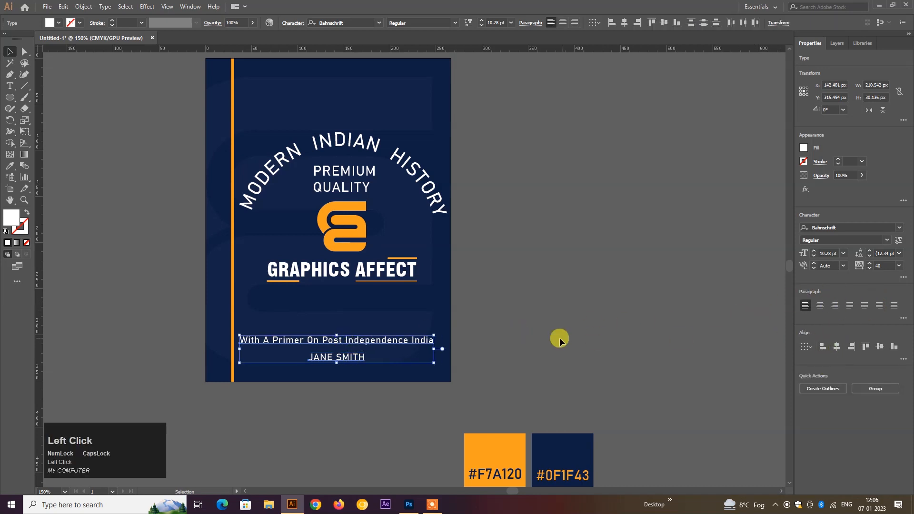
Shift the tagline and name line together slightly right to centre them beneath the logo.
{"action": "left_click", "coordinate": [351, 351]}
{"action": "left_click", "coordinate": [358, 355]}
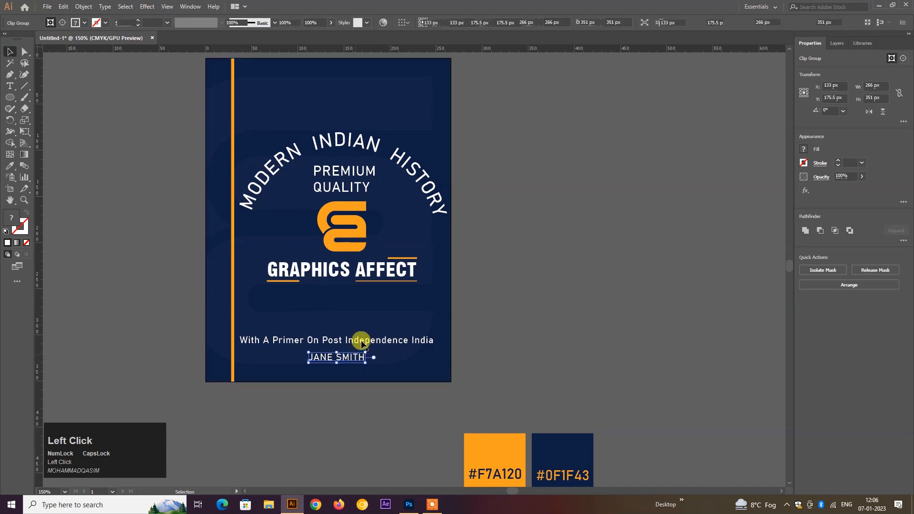
{"action": "left_click", "coordinate": [361, 342], "text": "shift"}
{"action": "left_click_drag", "start_coordinate": [362, 341], "coordinate": [366, 339]}
{"action": "left_click", "coordinate": [544, 333]}
Move the arched title, PREMIUM QUALITY text and GRAPHICS AFFECT logo down together, closer to the tagline.
{"action": "left_click_drag", "start_coordinate": [435, 276], "coordinate": [435, 302]}
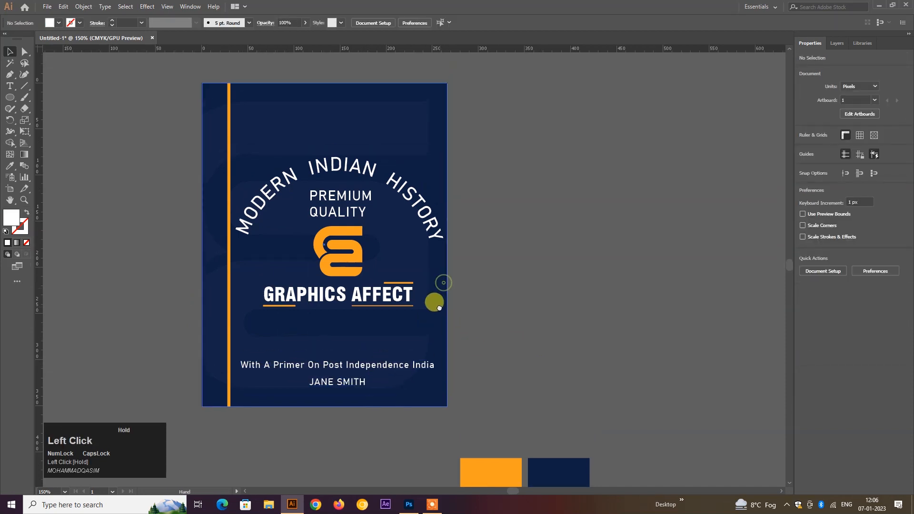
{"action": "left_click", "coordinate": [374, 301]}
{"action": "left_click", "coordinate": [366, 169], "text": "shift"}
{"action": "left_click_drag", "start_coordinate": [366, 166], "coordinate": [360, 190]}
{"action": "left_click", "coordinate": [484, 234]}
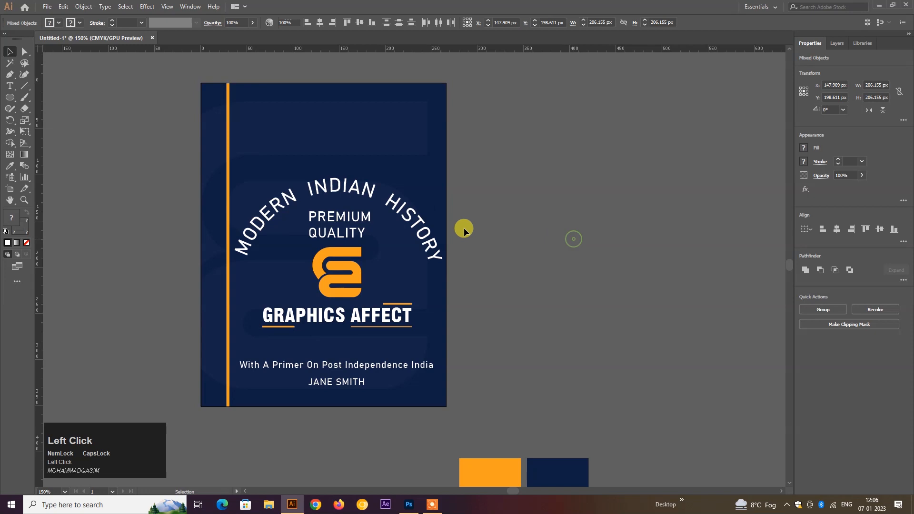
Draw a white rectangle about 59 by 24 px at the cover's upper right edge and duplicate it just below.
{"action": "left_click_drag", "start_coordinate": [433, 204], "coordinate": [433, 232]}
{"action": "left_click", "coordinate": [378, 160]}
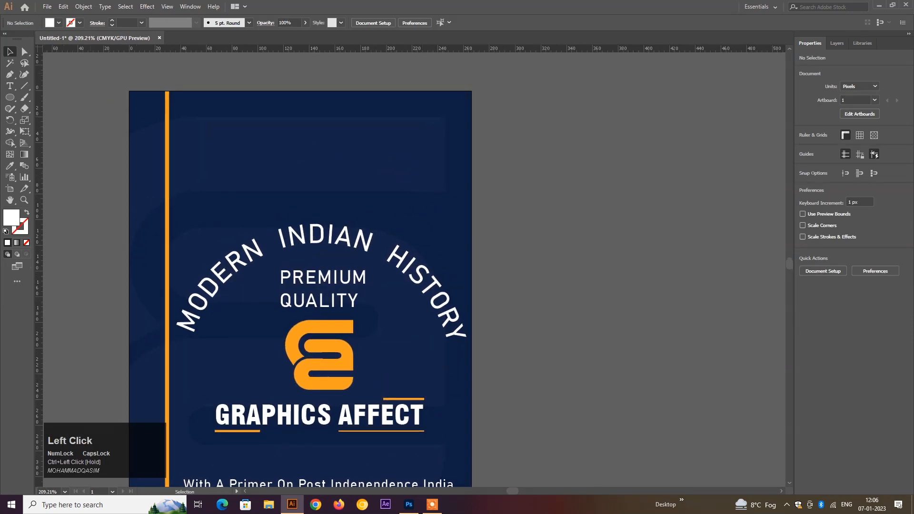
{"action": "right_click", "coordinate": [21, 94]}
{"action": "left_click", "coordinate": [47, 97]}
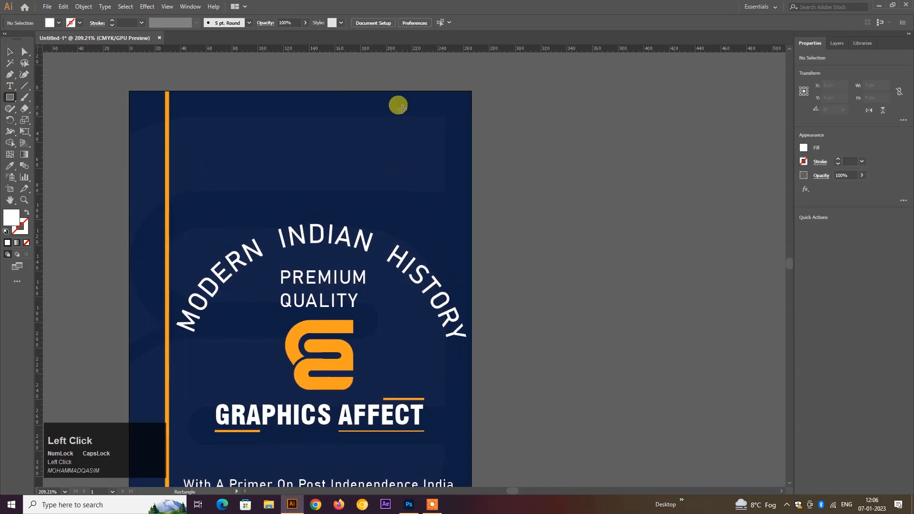
{"action": "left_click_drag", "start_coordinate": [395, 107], "coordinate": [430, 163]}
{"action": "left_click", "coordinate": [9, 51]}
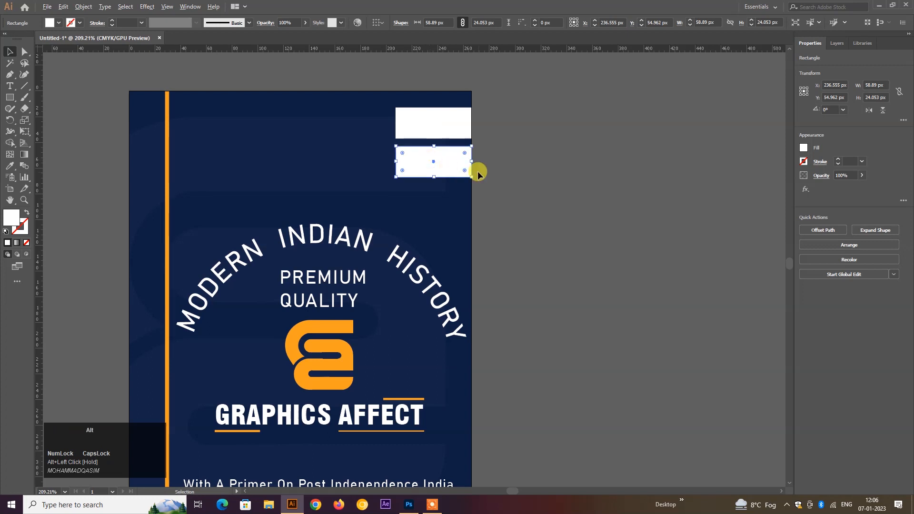
{"action": "scroll", "coordinate": [479, 174], "scroll_direction": "down", "scroll_amount": 2}
Fill both rectangles with the orange sampled from the #F7A120 swatch and deselect them.
{"action": "left_click", "coordinate": [424, 134]}
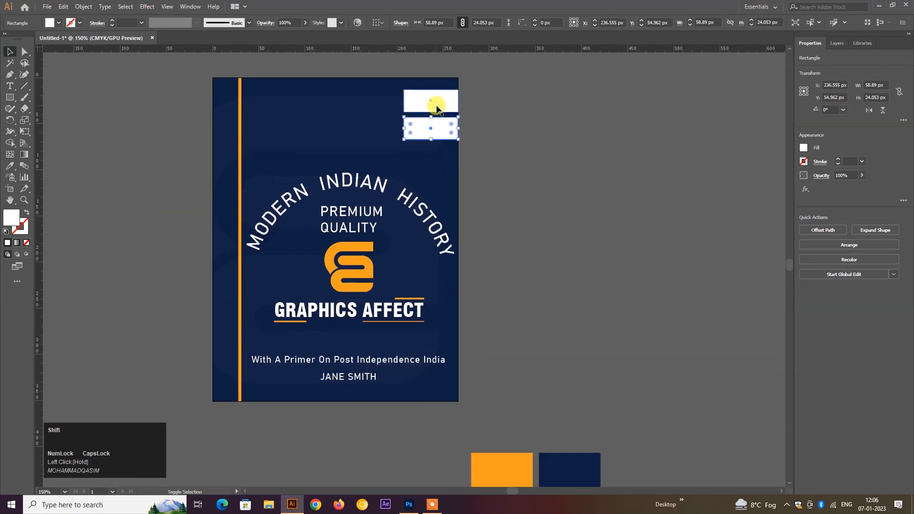
{"action": "left_click", "coordinate": [437, 109], "text": "shift"}
{"action": "left_click", "coordinate": [10, 165]}
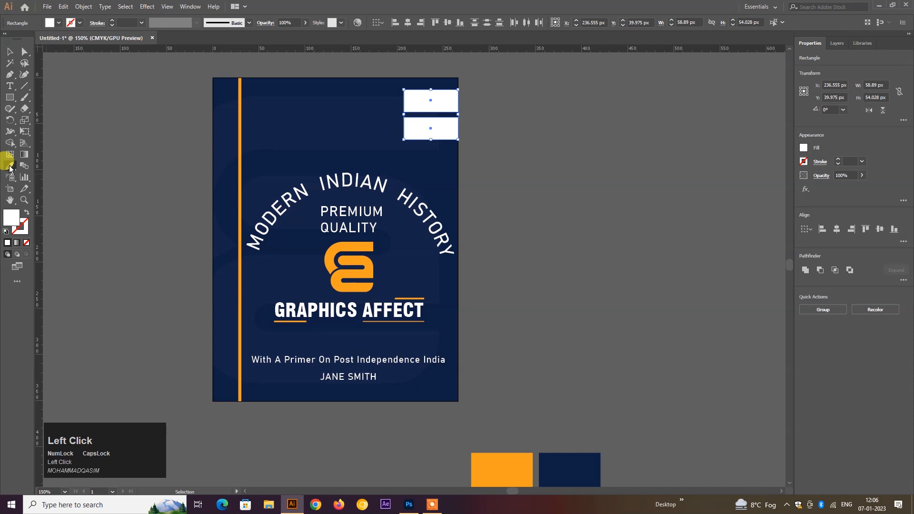
{"action": "key", "text": "space"}
{"action": "left_click_drag", "start_coordinate": [477, 459], "coordinate": [498, 440]}
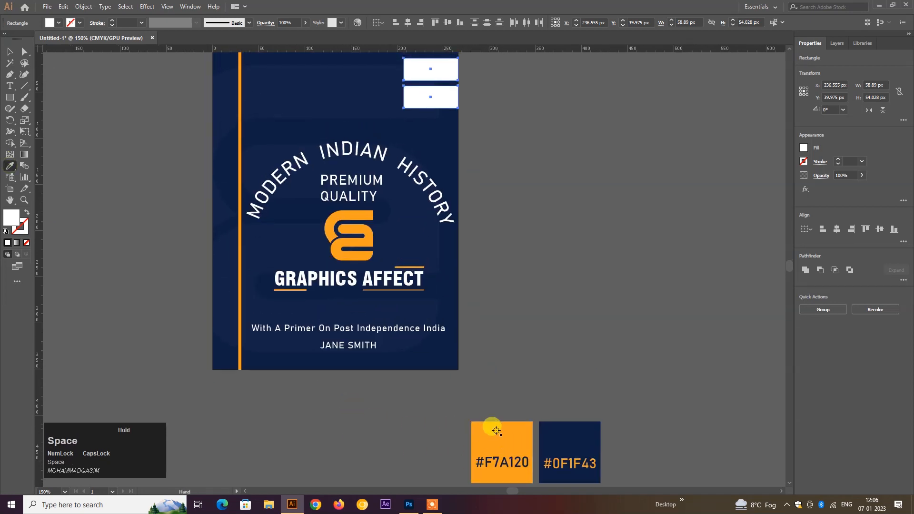
{"action": "left_click", "coordinate": [493, 432]}
{"action": "left_click", "coordinate": [9, 51]}
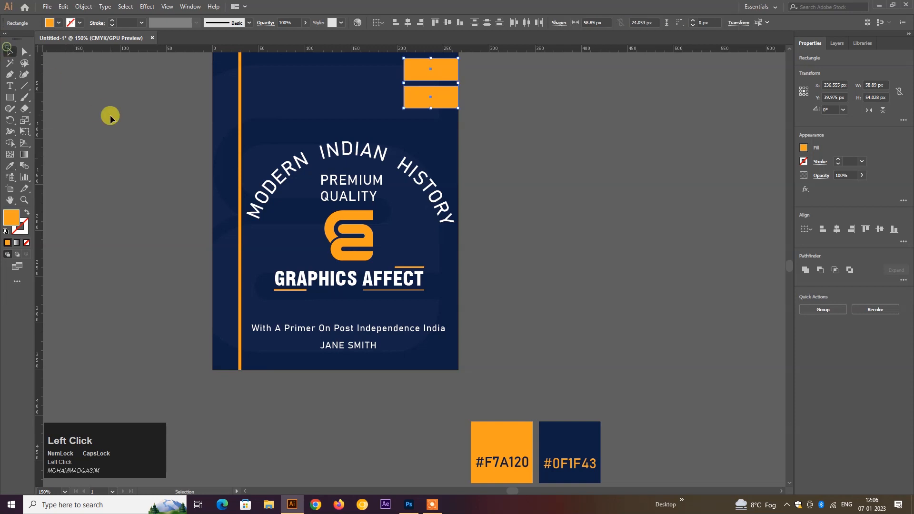
{"action": "left_click", "coordinate": [134, 113]}
{"action": "key", "text": "space"}
{"action": "left_click_drag", "start_coordinate": [351, 65], "coordinate": [365, 116]}
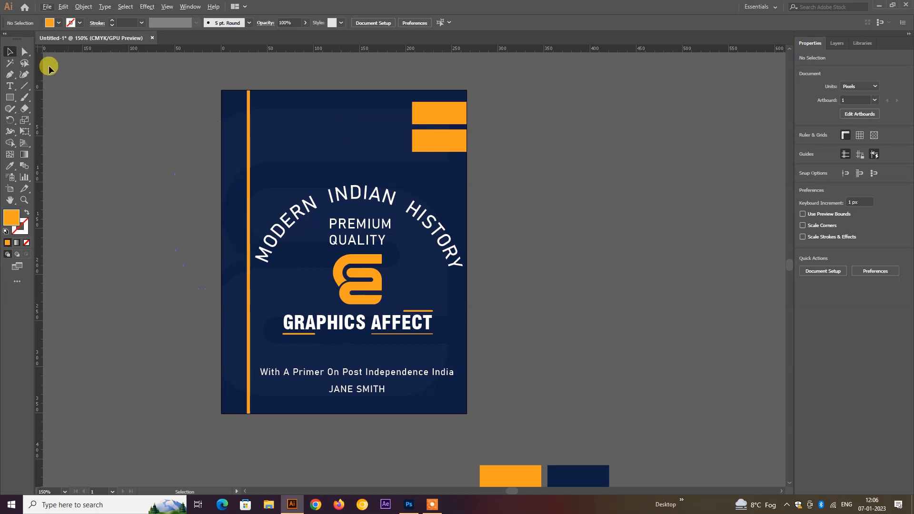
Export the cover to the Desktop as a JPEG named BOOK, using all artboards.
{"action": "left_click", "coordinate": [47, 7]}
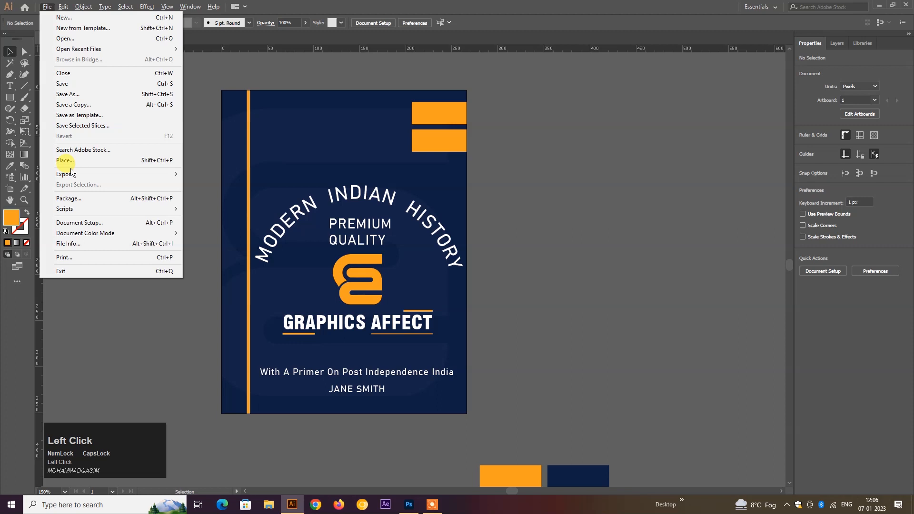
{"action": "mouse_move", "coordinate": [77, 176]}
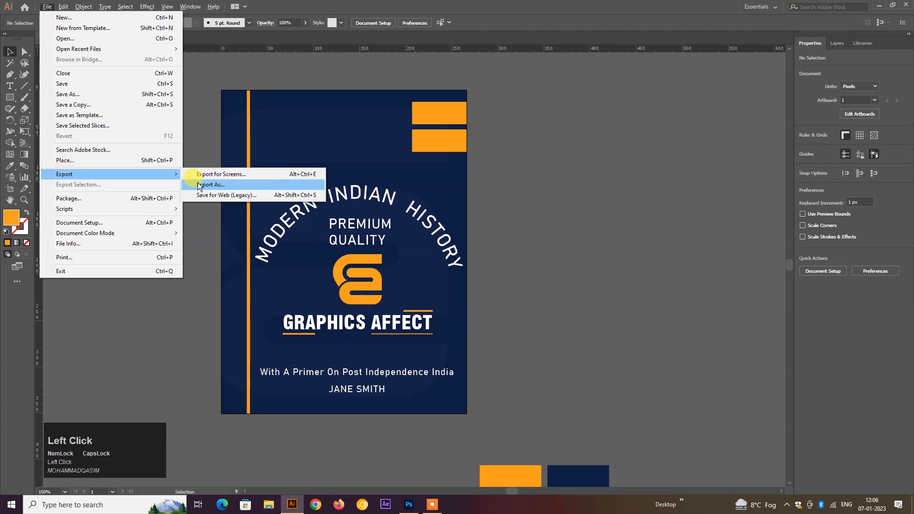
{"action": "left_click", "coordinate": [213, 189]}
{"action": "scroll", "coordinate": [47, 98], "scroll_direction": "up", "scroll_amount": 3}
{"action": "left_click", "coordinate": [40, 74]}
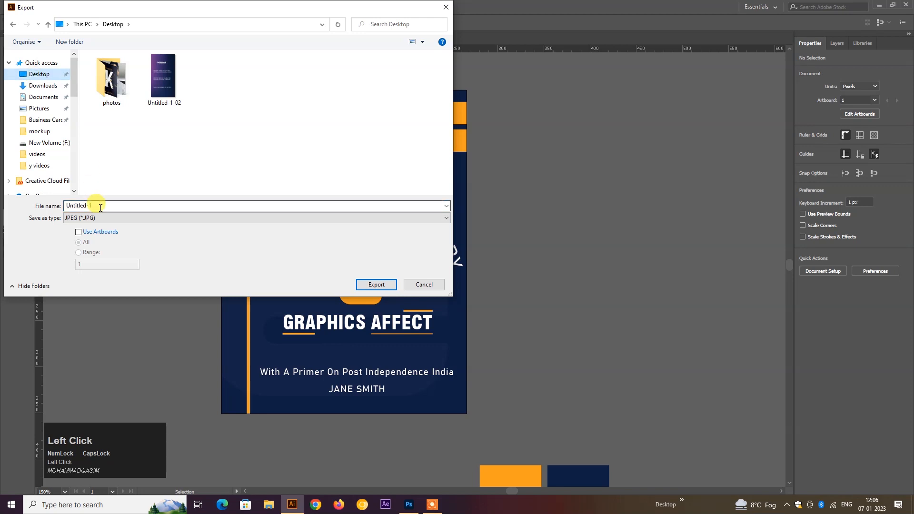
{"action": "type", "text": "BOOK"}
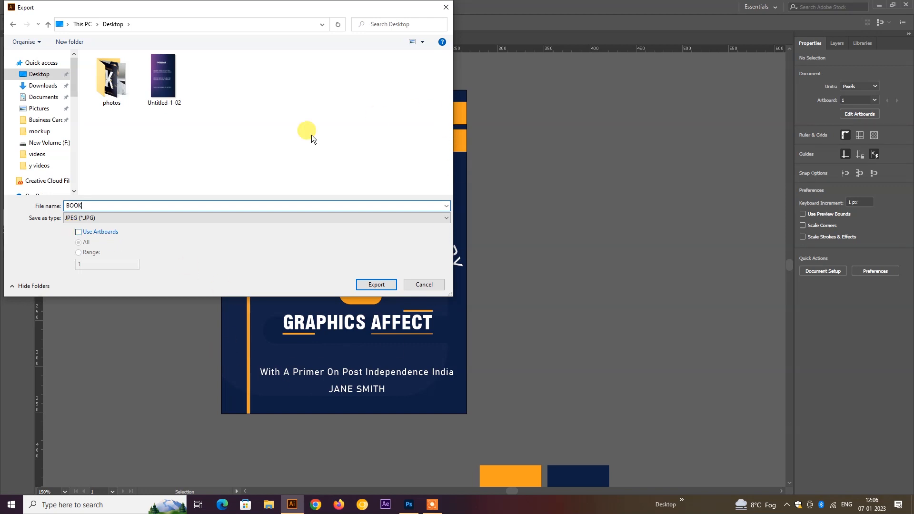
{"action": "key", "text": "Tab"}
{"action": "left_click", "coordinate": [78, 232]}
{"action": "left_click", "coordinate": [376, 285]}
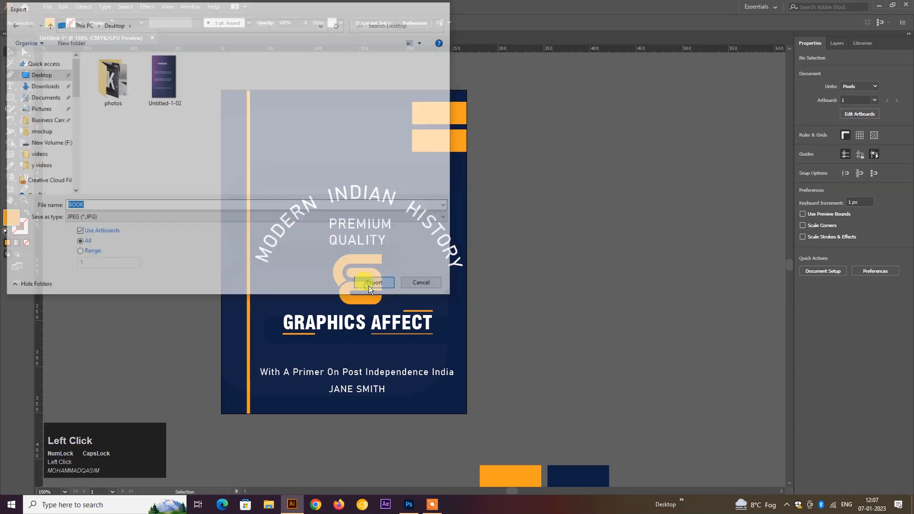
Set the JPEG colour model to RGB and complete the export.
{"action": "left_click", "coordinate": [431, 240]}
{"action": "left_click", "coordinate": [431, 241]}
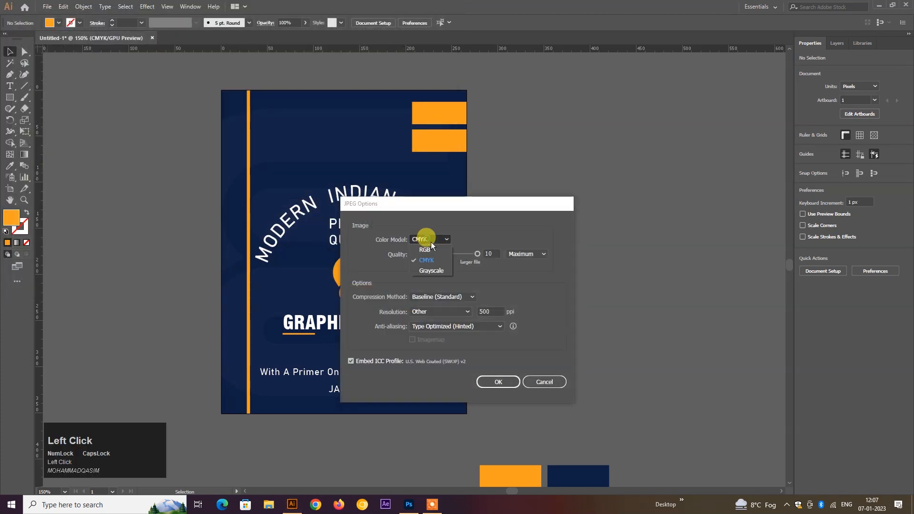
{"action": "left_click", "coordinate": [496, 380]}
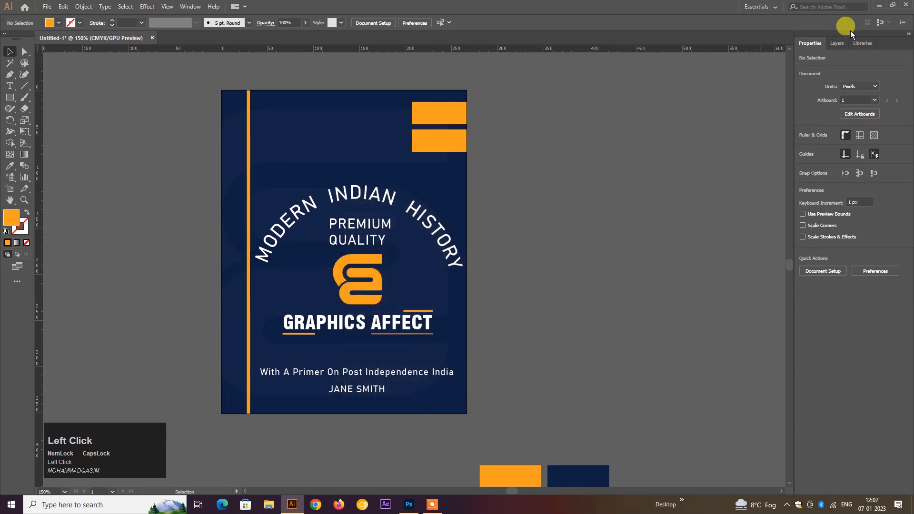
Switch to Photoshop and open the exported BOOK-01 image from the desktop as a separate document beside the mockup.
{"action": "left_click", "coordinate": [879, 6]}
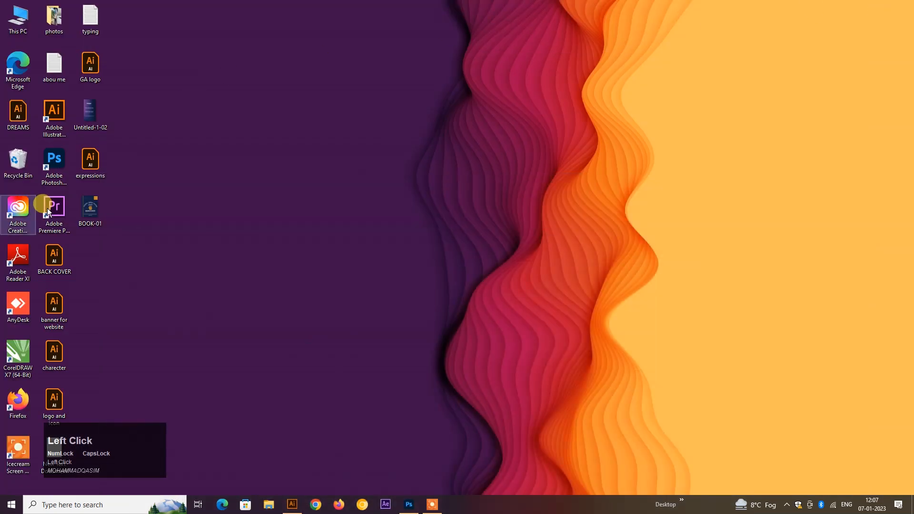
{"action": "left_click", "coordinate": [85, 216]}
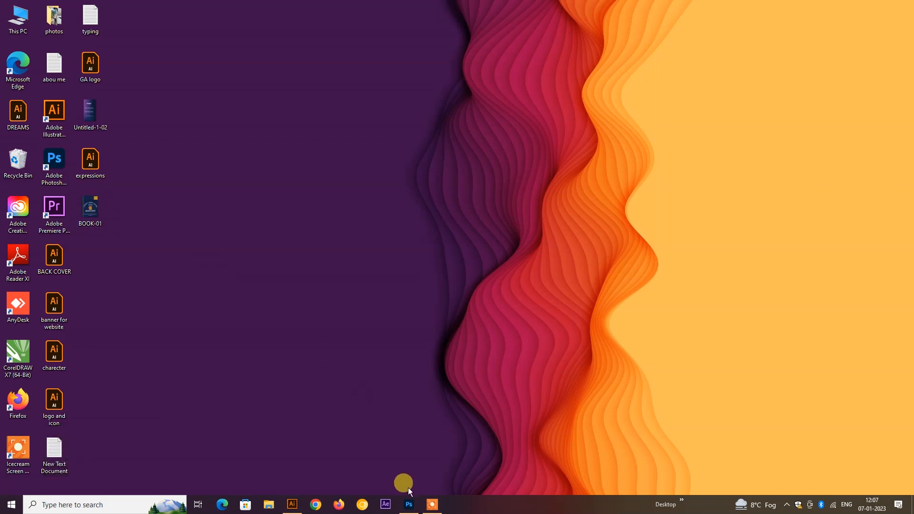
{"action": "left_click", "coordinate": [409, 509]}
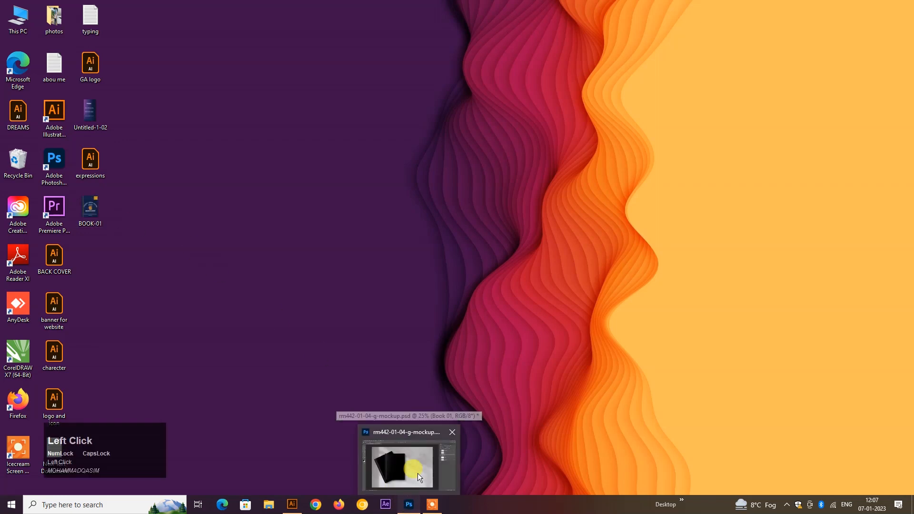
{"action": "left_click", "coordinate": [387, 452]}
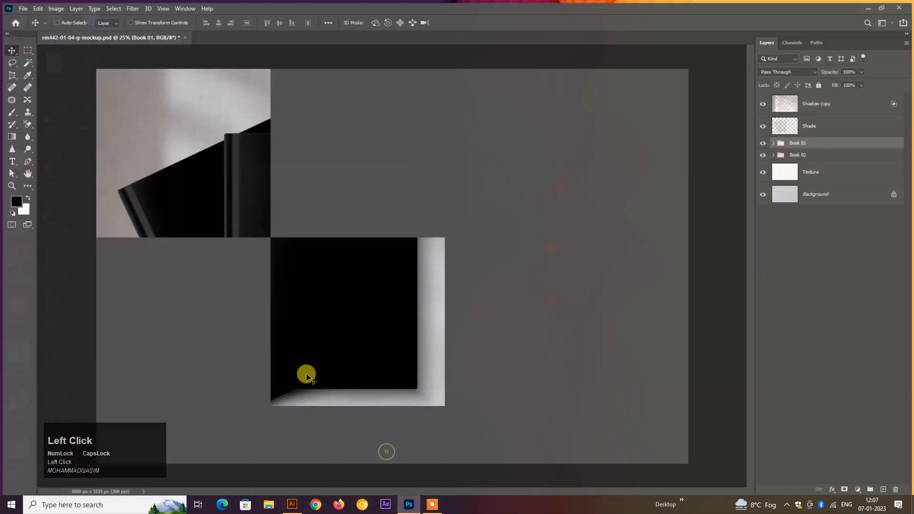
{"action": "left_click", "coordinate": [868, 6]}
{"action": "left_click_drag", "start_coordinate": [91, 209], "coordinate": [367, 217]}
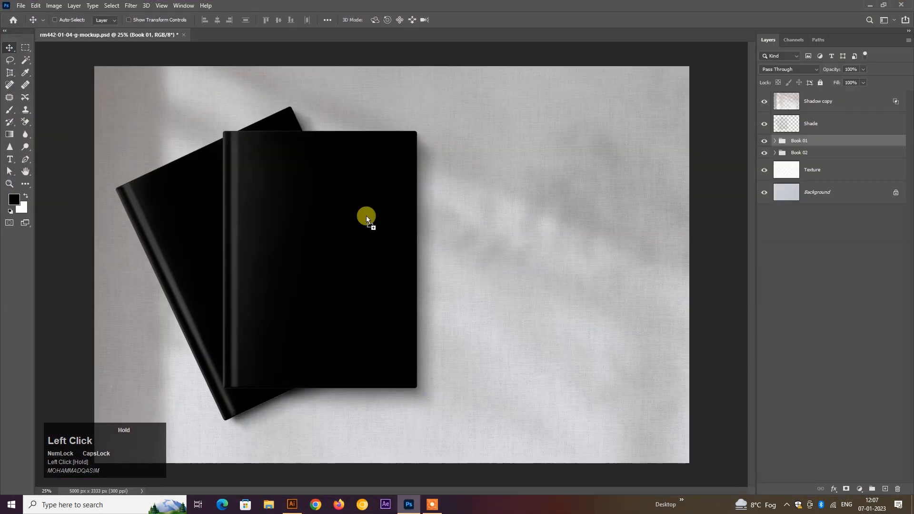
{"action": "left_click_drag", "start_coordinate": [275, 38], "coordinate": [276, 36]}
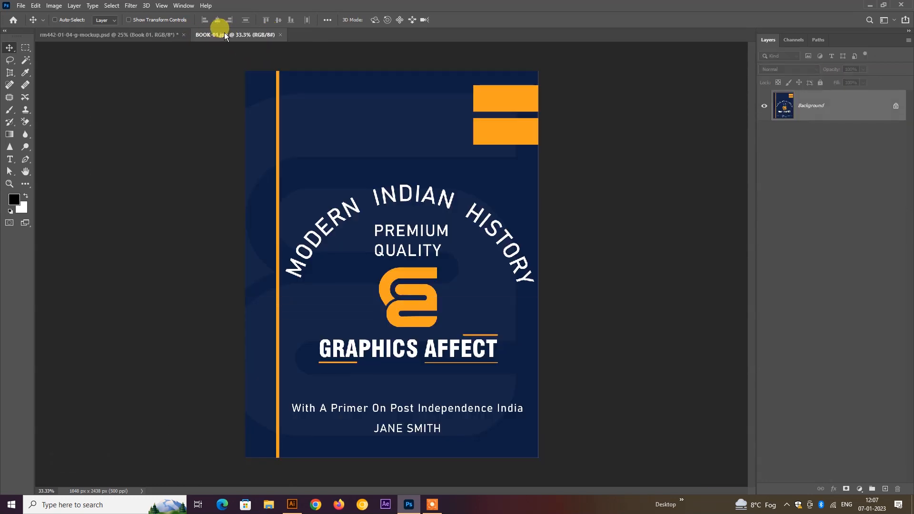
Open the contents of the [YOUR IMAGE HERE] smart object in the mockup's Book 01 group for editing.
{"action": "left_click", "coordinate": [166, 35]}
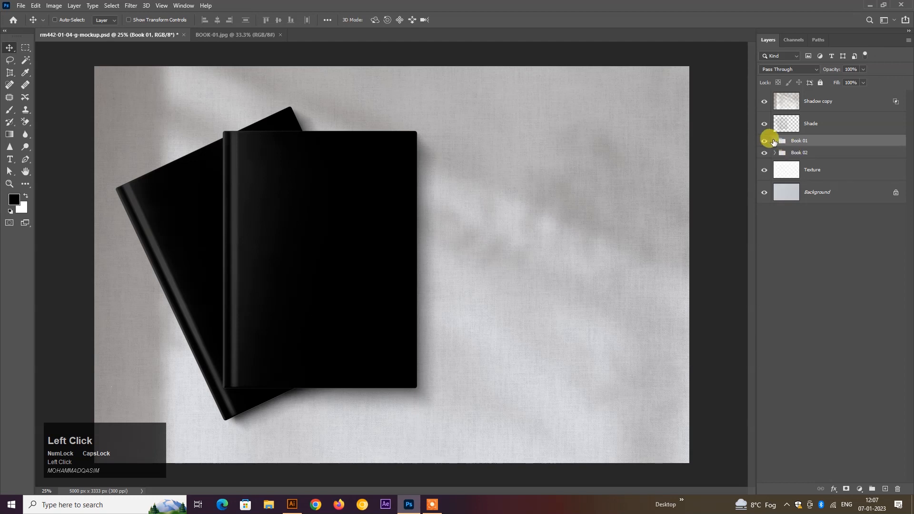
{"action": "left_click", "coordinate": [775, 141]}
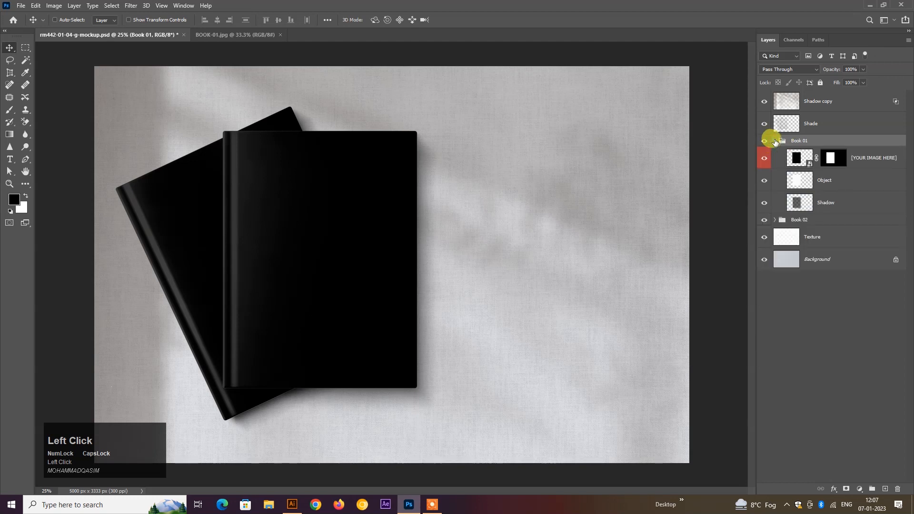
{"action": "double_click", "coordinate": [810, 163]}
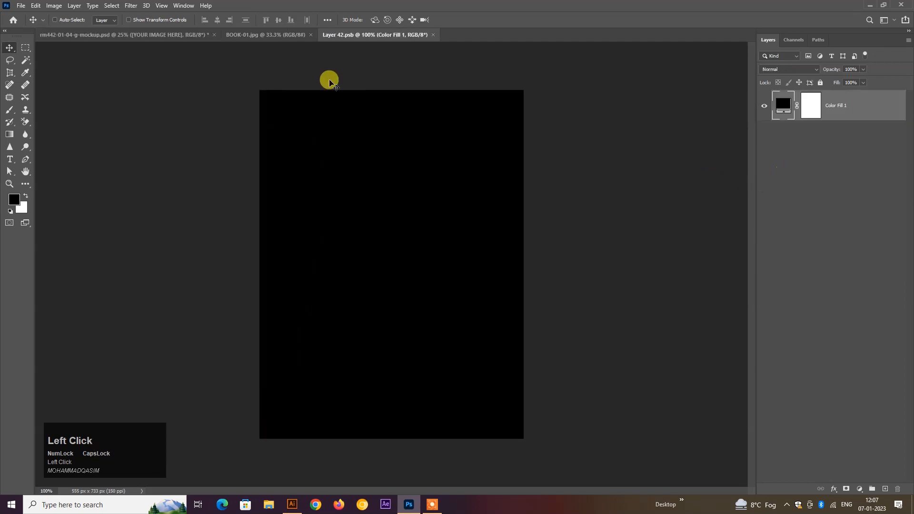
Copy the BOOK-01 artwork into the Layer 42.psb smart object document, above the black colour fill.
{"action": "left_click", "coordinate": [257, 34]}
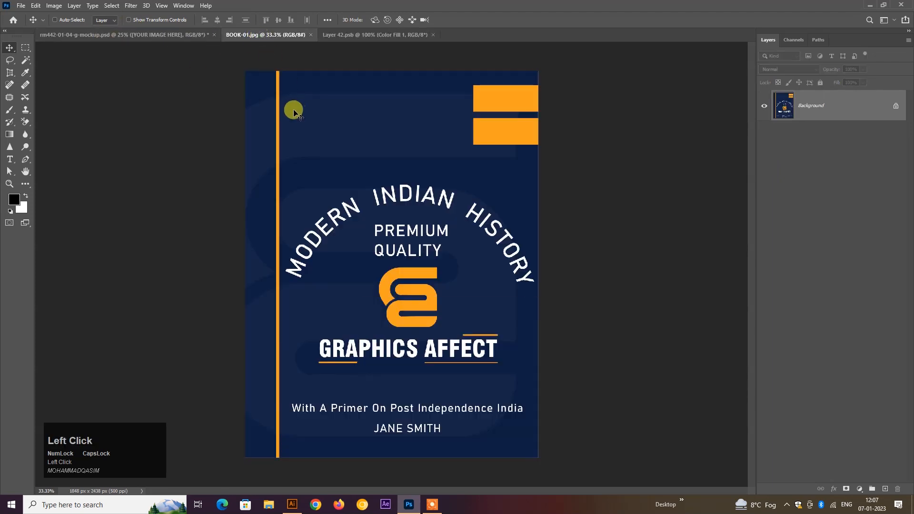
{"action": "left_click_drag", "start_coordinate": [354, 36], "coordinate": [355, 45]}
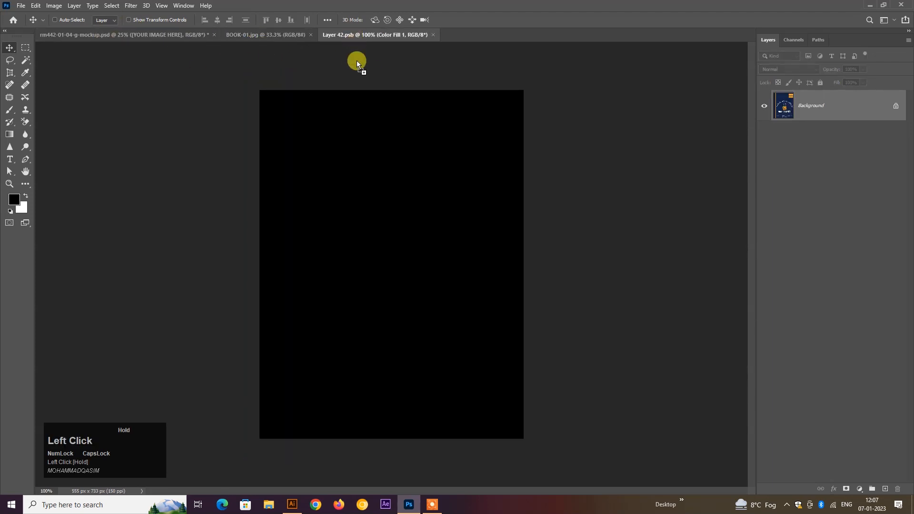
{"action": "left_click_drag", "start_coordinate": [390, 198], "coordinate": [389, 199]}
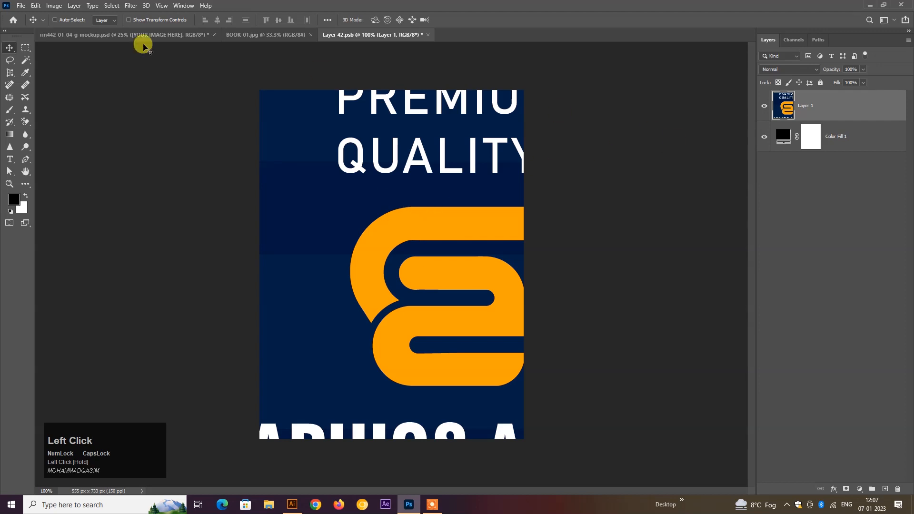
Show the transform controls and scale the pasted cover artwork proportionally to 30.21%.
{"action": "left_click", "coordinate": [127, 20]}
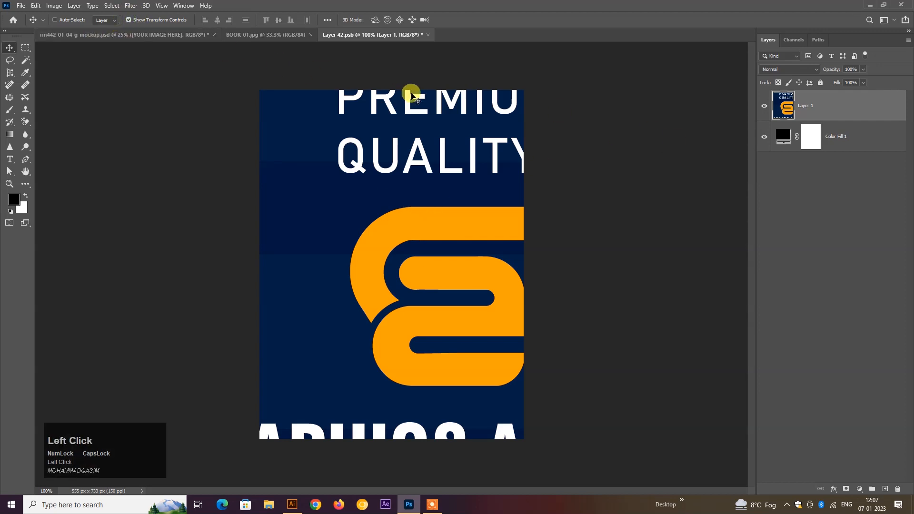
{"action": "scroll", "coordinate": [408, 110], "scroll_direction": "down", "scroll_amount": 2, "text": "alt"}
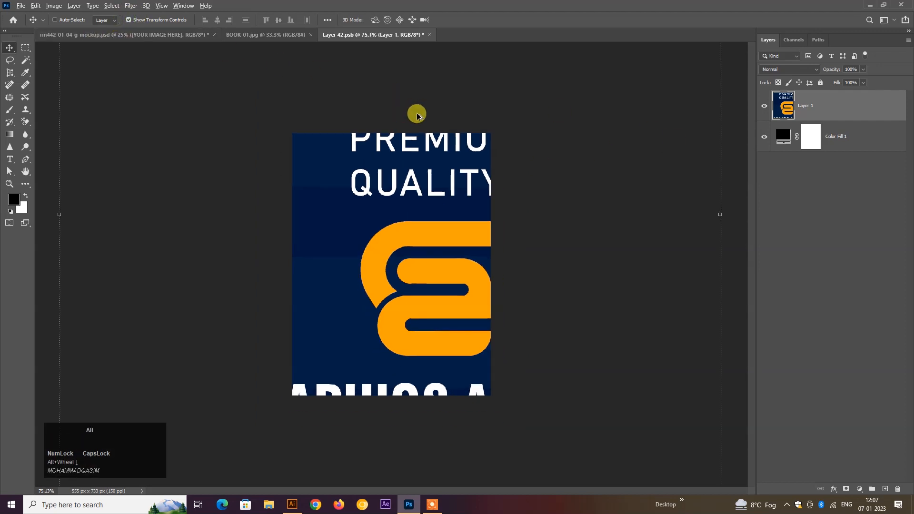
{"action": "scroll", "coordinate": [416, 117], "scroll_direction": "down", "scroll_amount": 5, "text": "alt"}
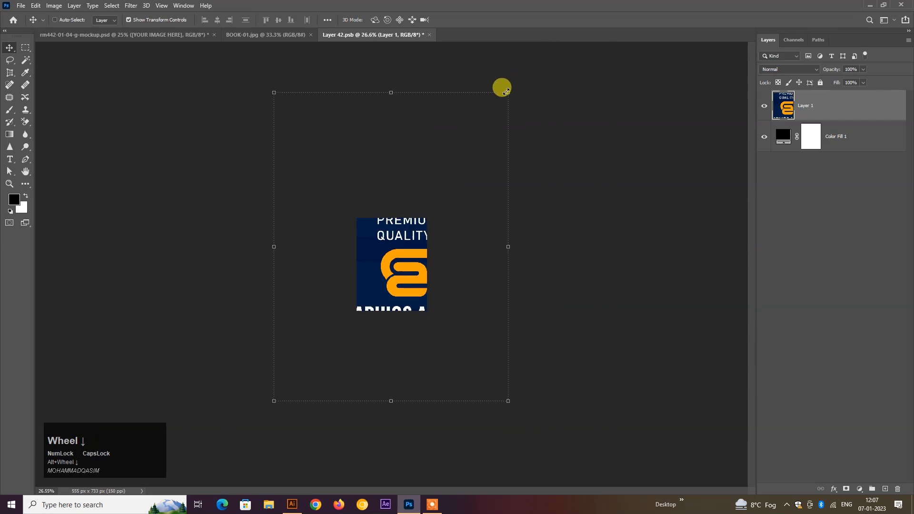
{"action": "left_click_drag", "start_coordinate": [507, 92], "coordinate": [434, 208]}
Move the scaled cover artwork over the Layer 42.psb canvas and examine its lettering close up for sharpness.
{"action": "key", "text": "ctrl+space"}
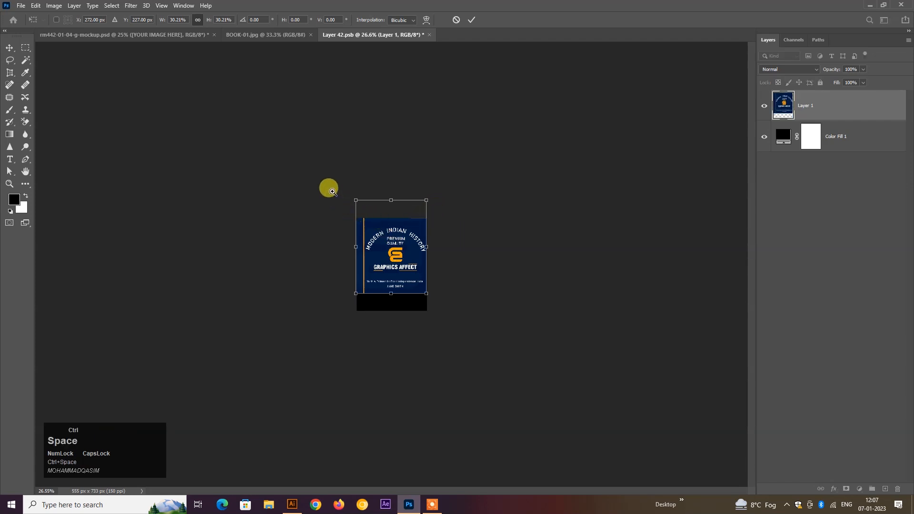
{"action": "left_click_drag", "start_coordinate": [311, 169], "coordinate": [430, 312]}
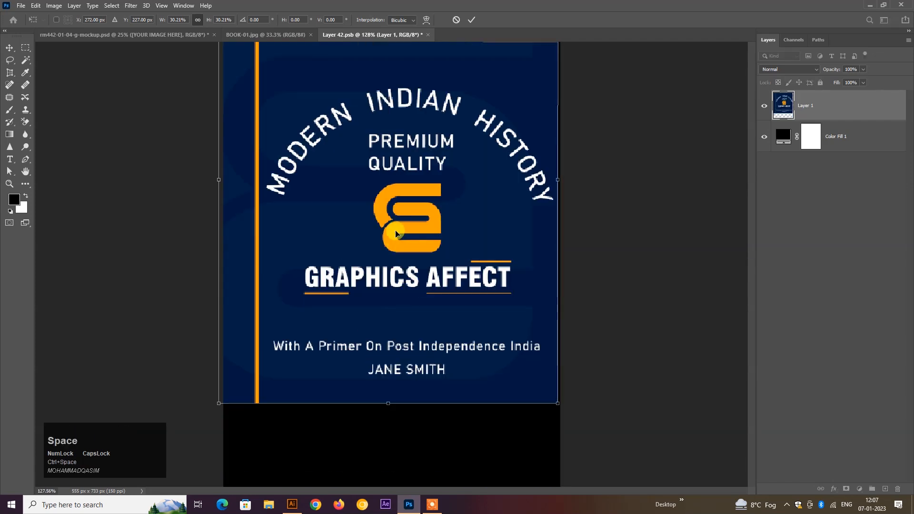
{"action": "scroll", "coordinate": [380, 206], "scroll_direction": "down", "scroll_amount": 2}
{"action": "left_click_drag", "start_coordinate": [440, 123], "coordinate": [443, 190]}
{"action": "left_click_drag", "start_coordinate": [347, 202], "coordinate": [394, 232]}
{"action": "scroll", "coordinate": [224, 152], "scroll_direction": "down", "scroll_amount": 6}
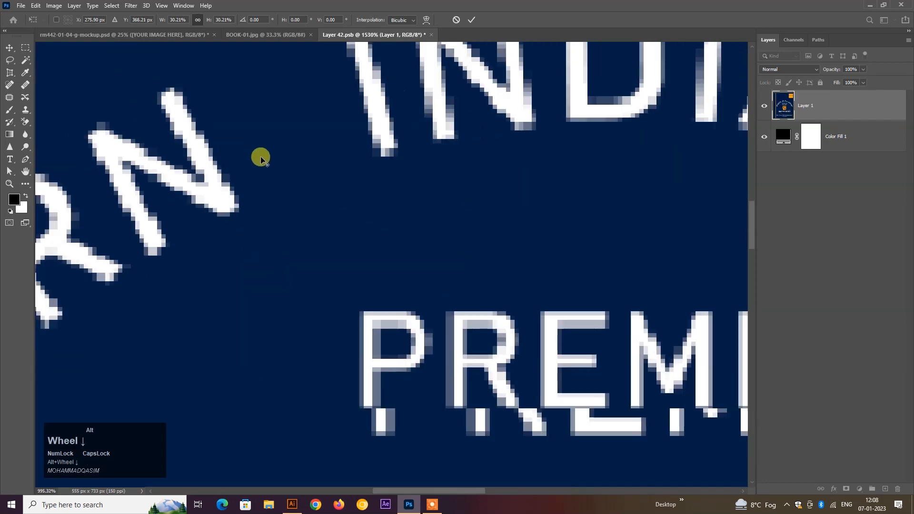
{"action": "scroll", "coordinate": [300, 165], "scroll_direction": "down", "scroll_amount": 6}
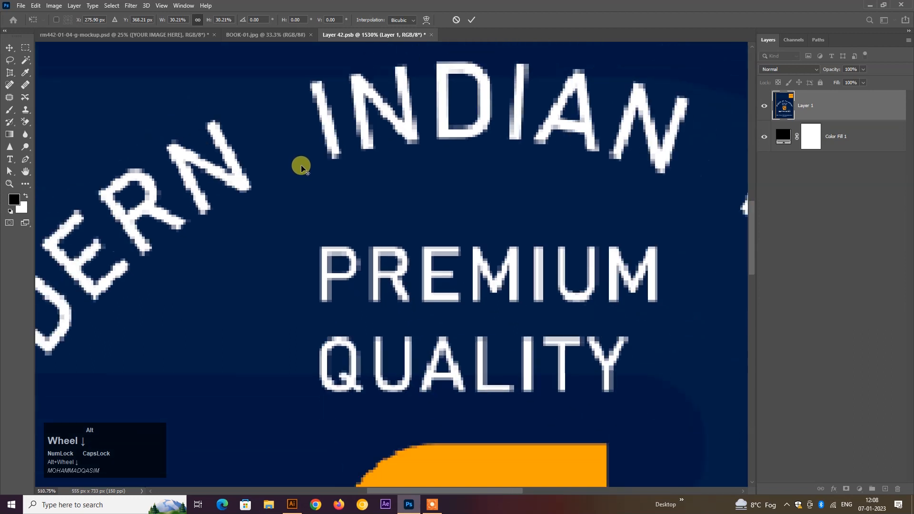
{"action": "scroll", "coordinate": [301, 167], "scroll_direction": "down", "scroll_amount": 12}
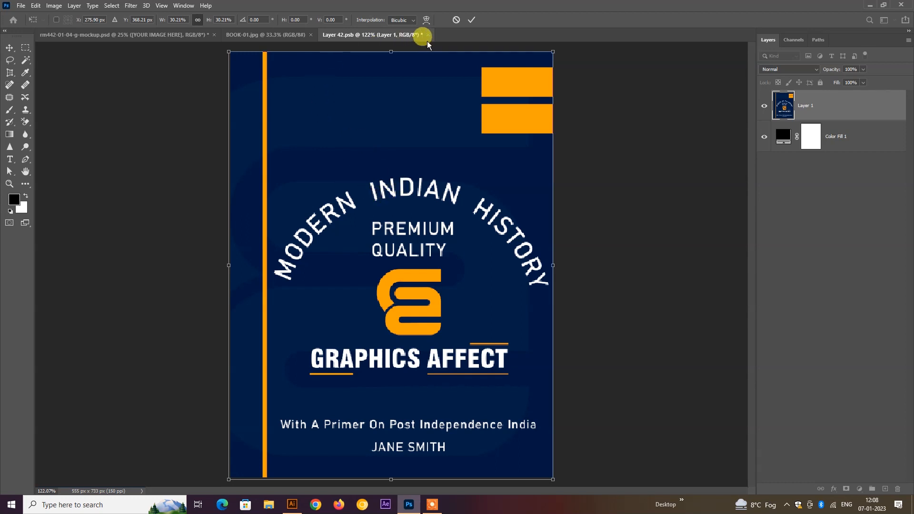
Close the BOOK-01 image, hide the transform controls, and close Layer 42.psb without saving its changes.
{"action": "left_click_drag", "start_coordinate": [428, 36], "coordinate": [312, 38]}
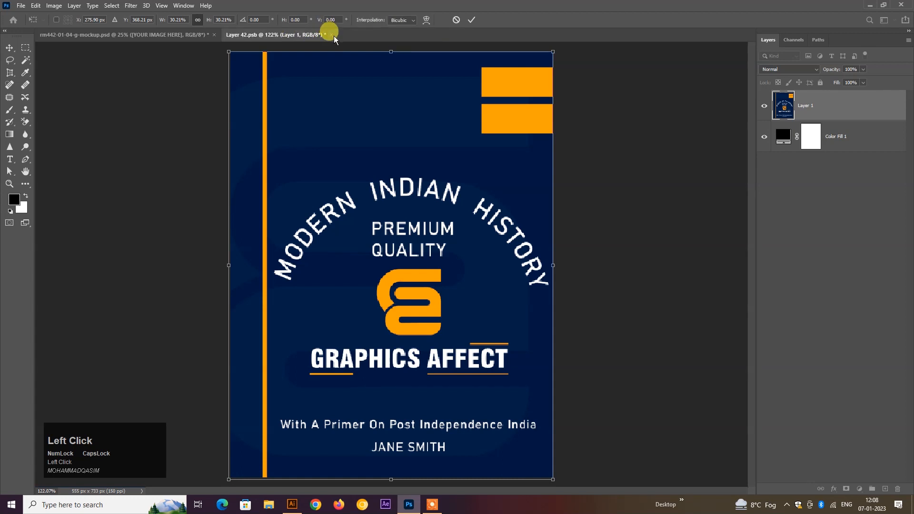
{"action": "left_click", "coordinate": [764, 107]}
{"action": "left_click", "coordinate": [764, 106]}
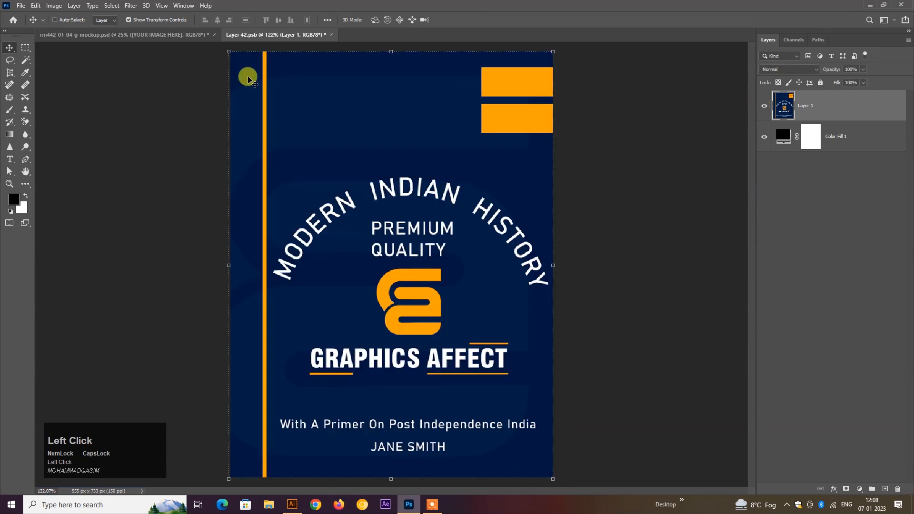
{"action": "left_click", "coordinate": [127, 20]}
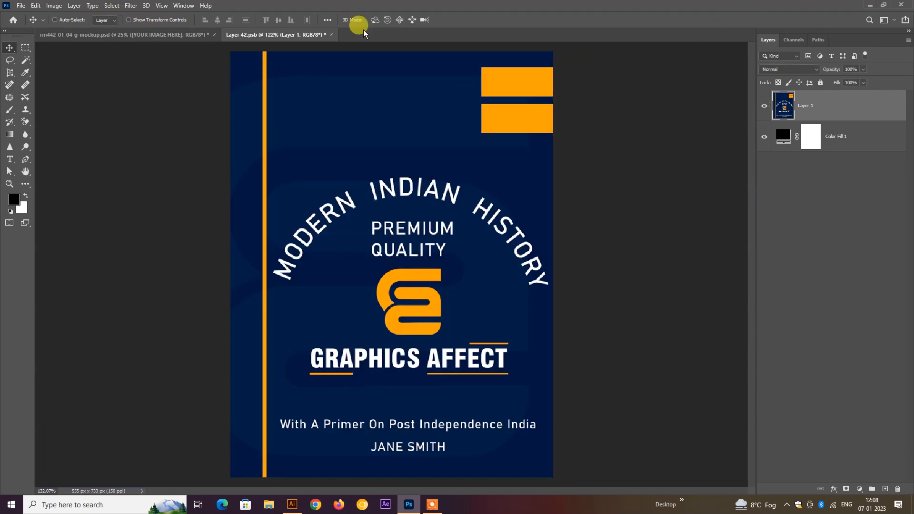
{"action": "left_click", "coordinate": [335, 33]}
{"action": "left_click", "coordinate": [454, 185]}
Minimize Photoshop and remove the exported BOOK-01 image from the desktop.
{"action": "left_click", "coordinate": [870, 5]}
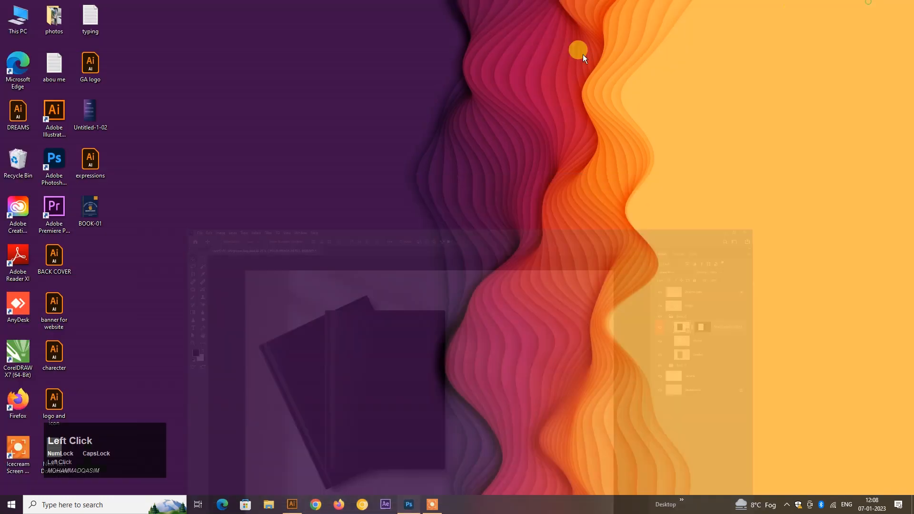
{"action": "left_click", "coordinate": [87, 212]}
{"action": "left_click_drag", "start_coordinate": [93, 208], "coordinate": [330, 504]}
Switch to Illustrator and export the cover to the desktop as a JPEG using artboards at 700 ppi.
{"action": "left_click", "coordinate": [294, 510]}
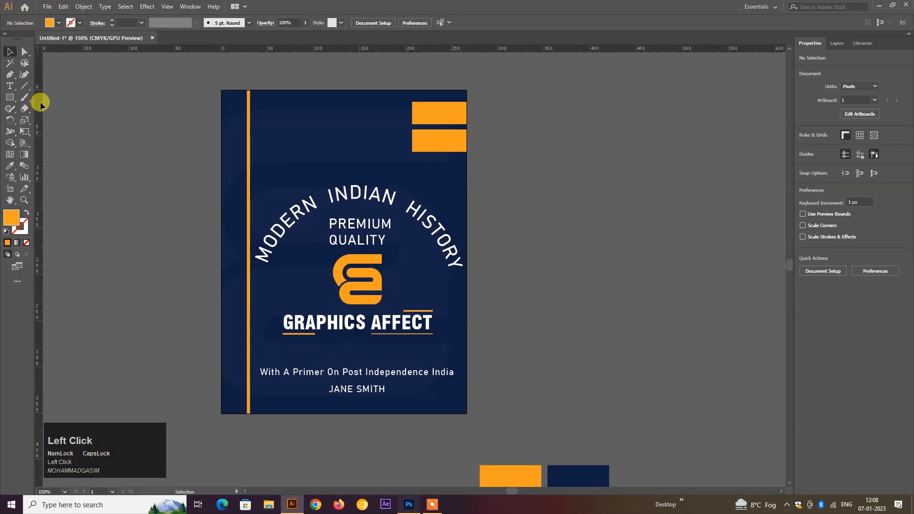
{"action": "left_click", "coordinate": [47, 7]}
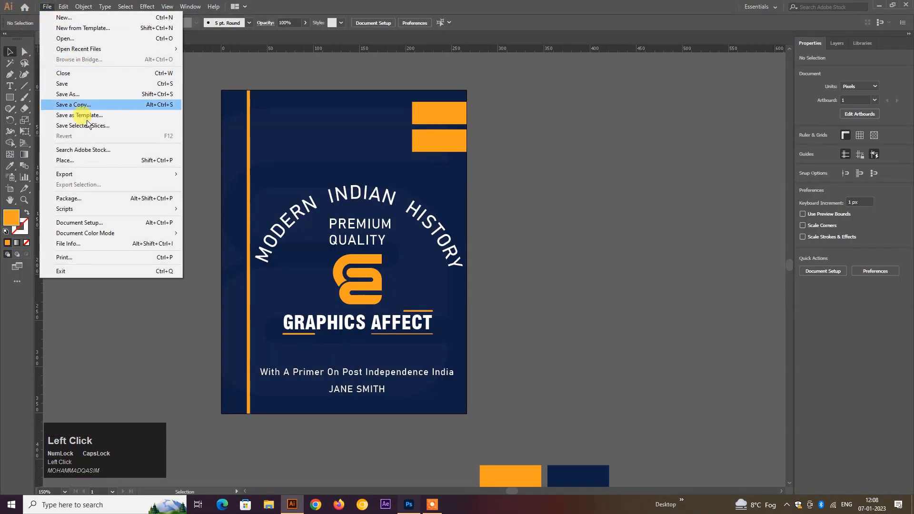
{"action": "mouse_move", "coordinate": [161, 174]}
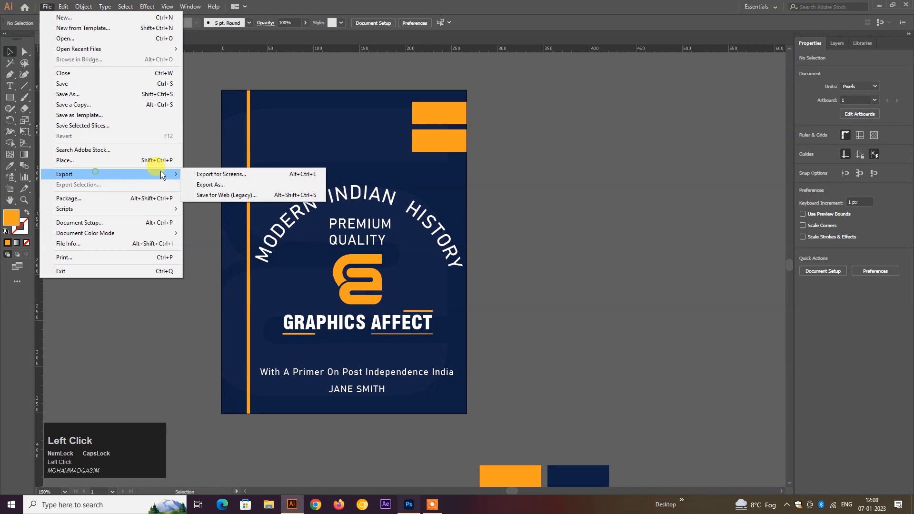
{"action": "left_click", "coordinate": [206, 186]}
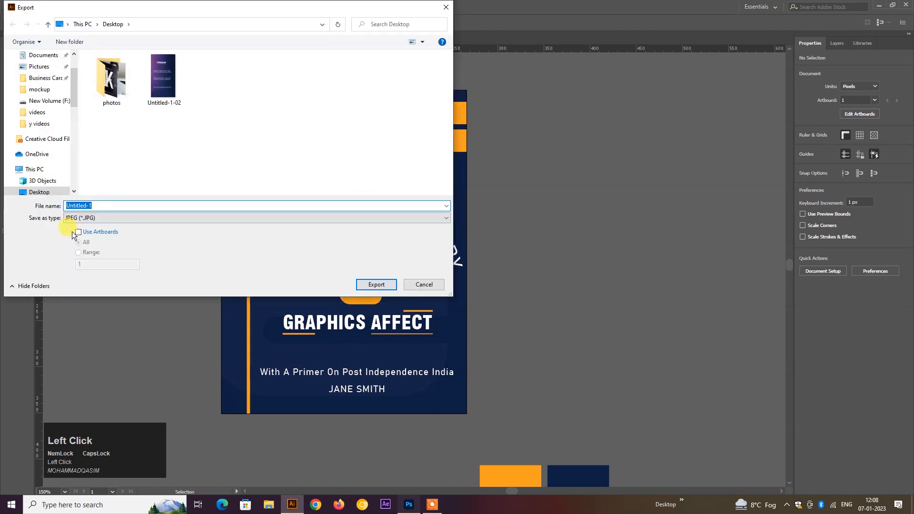
{"action": "left_click", "coordinate": [79, 231]}
{"action": "left_click", "coordinate": [377, 286]}
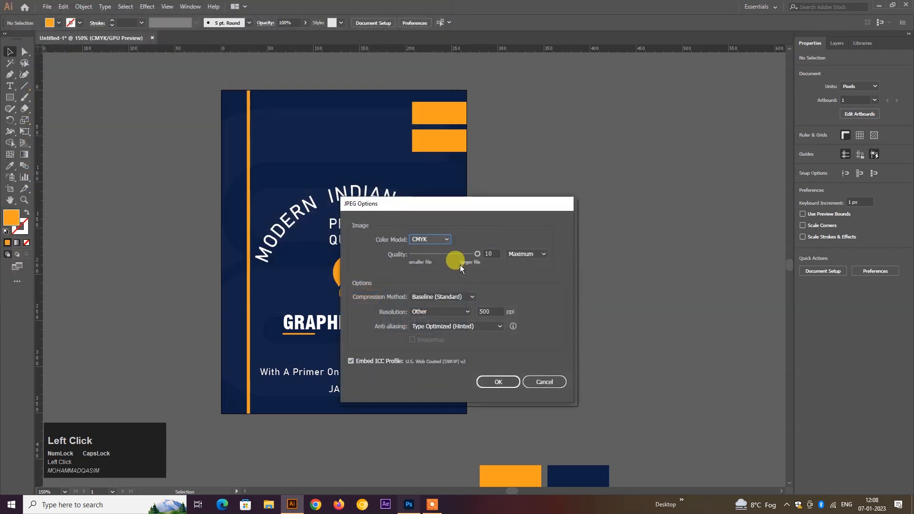
{"action": "left_click", "coordinate": [493, 311]}
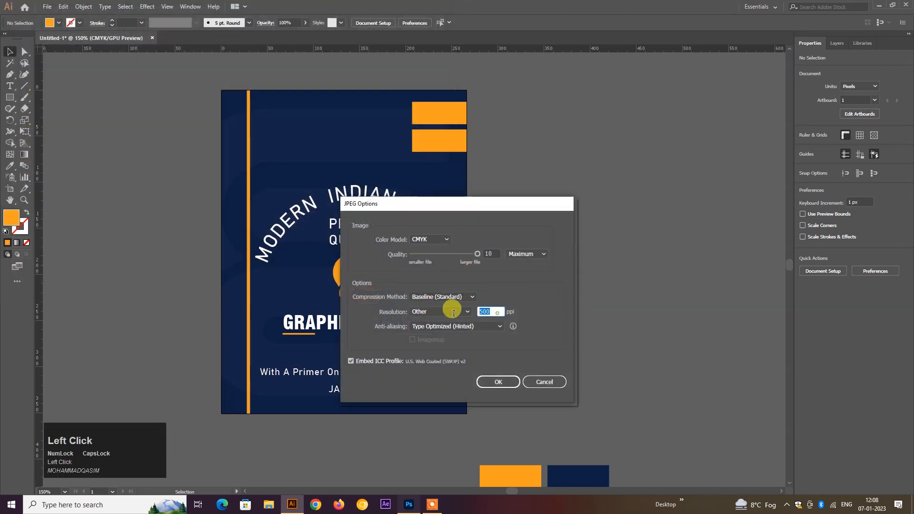
{"action": "type", "text": "700"}
{"action": "left_click", "coordinate": [508, 385]}
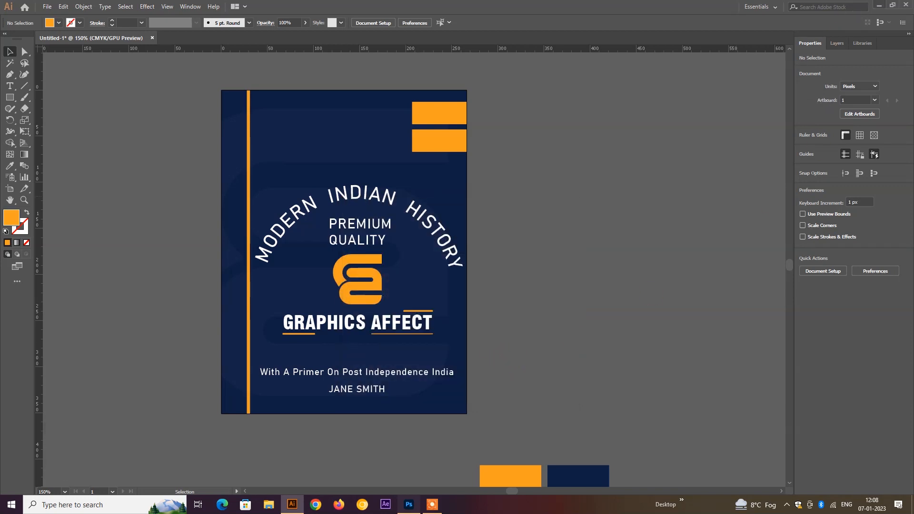
Open the newly exported Untitled-1-01 image from the desktop in Photoshop as a separate document beside the mockup.
{"action": "left_click", "coordinate": [880, 6]}
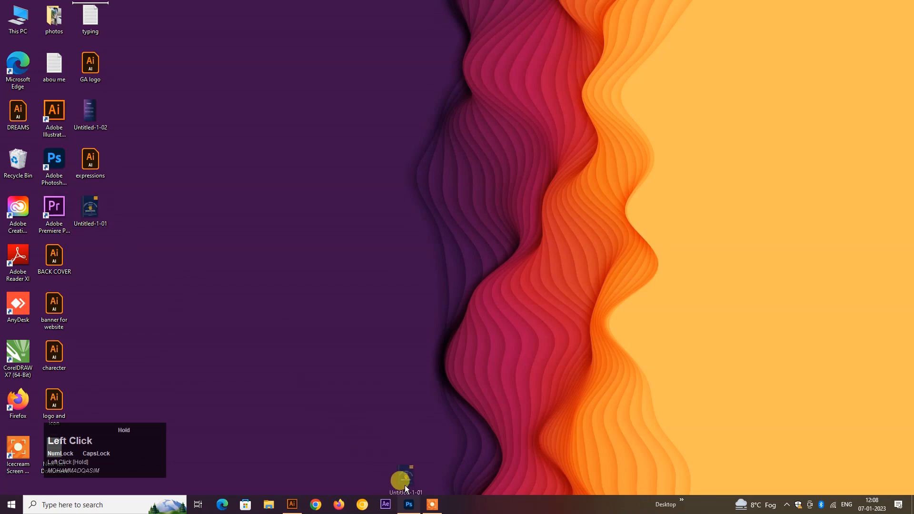
{"action": "left_click", "coordinate": [409, 504]}
{"action": "left_click_drag", "start_coordinate": [253, 33], "coordinate": [252, 33]}
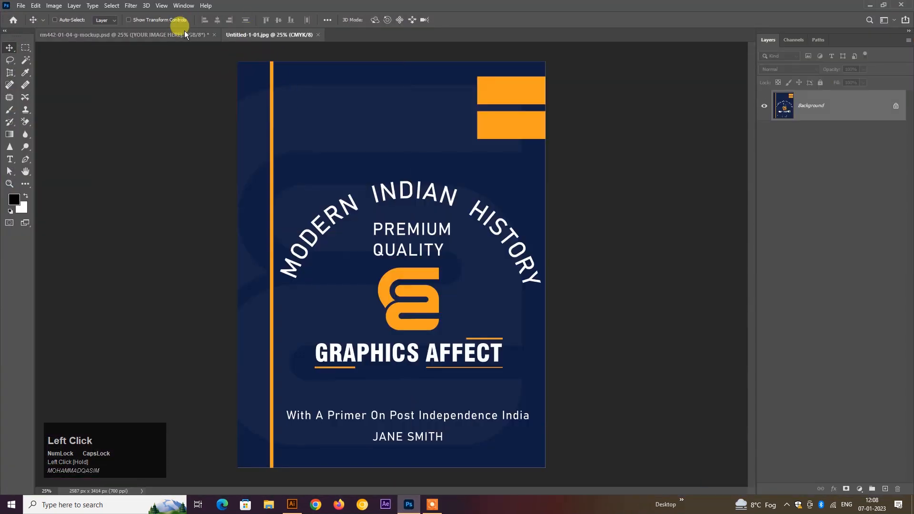
Open the Book 01 group's [YOUR IMAGE HERE] smart object and copy the unlocked Untitled-1-01 artwork into it.
{"action": "left_click", "coordinate": [185, 34]}
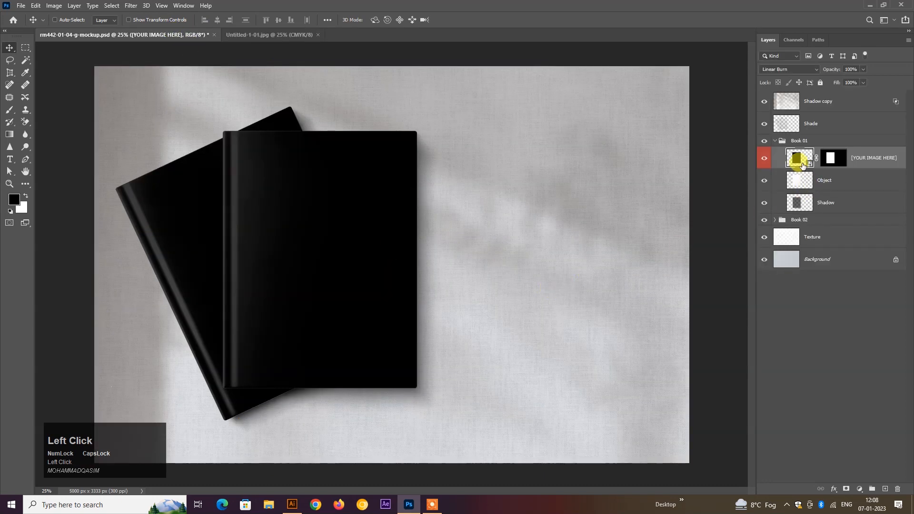
{"action": "double_click", "coordinate": [809, 165]}
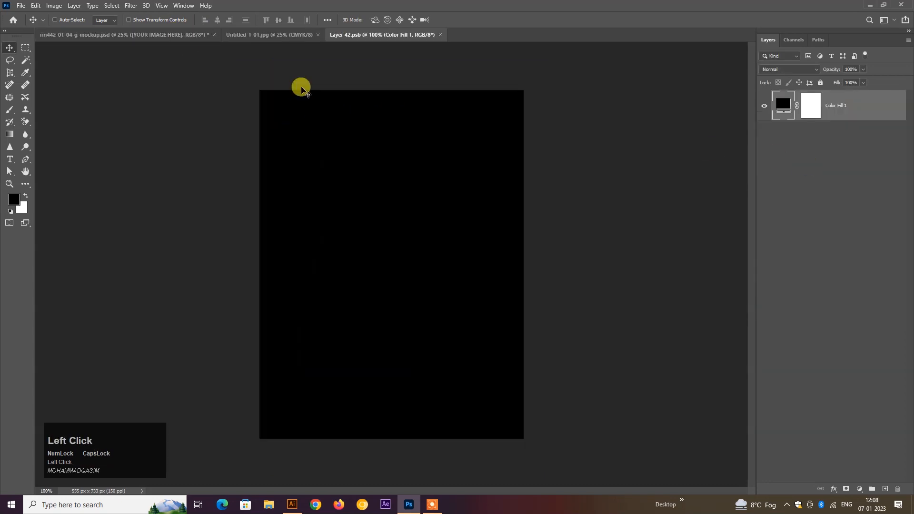
{"action": "left_click", "coordinate": [241, 34]}
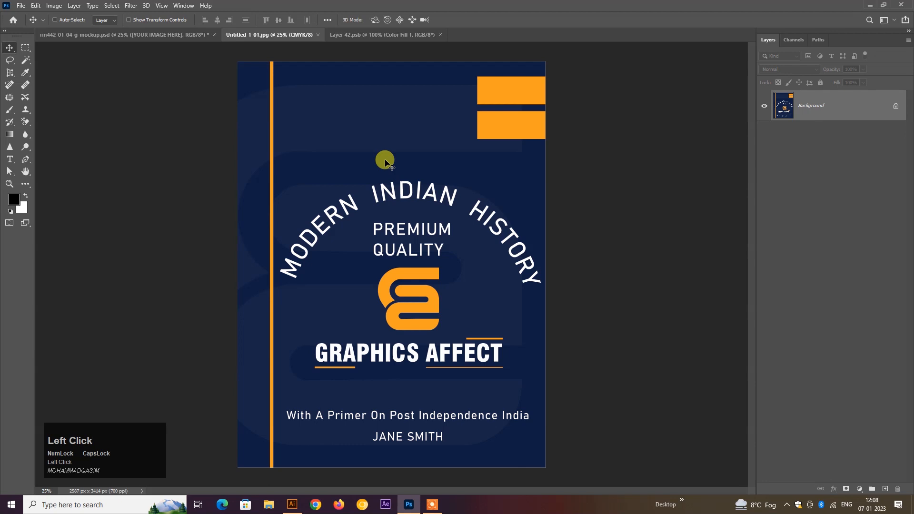
{"action": "left_click", "coordinate": [897, 105]}
{"action": "left_click_drag", "start_coordinate": [435, 151], "coordinate": [383, 38]}
{"action": "left_click_drag", "start_coordinate": [400, 233], "coordinate": [402, 245]}
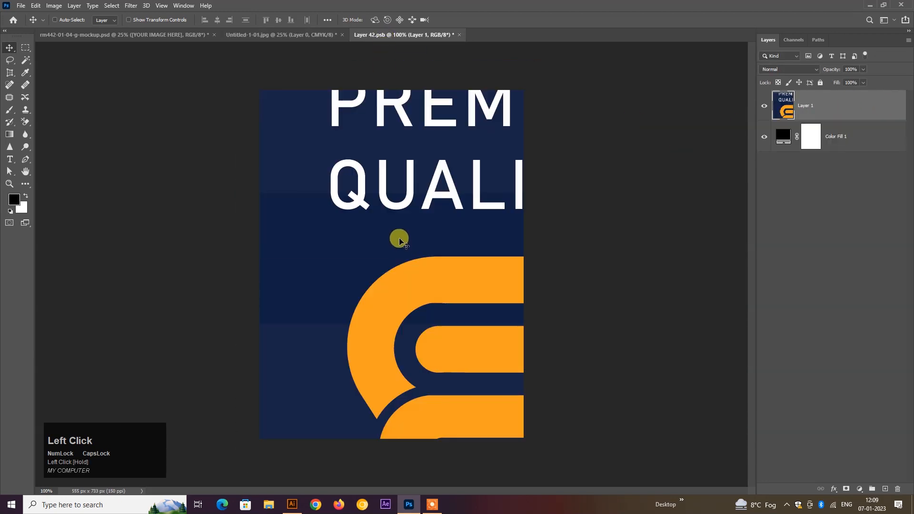
Show the transform controls and scale the Untitled-1-01 artwork proportionally to 21.07% in Layer 42.psb.
{"action": "left_click", "coordinate": [129, 20]}
{"action": "scroll", "coordinate": [408, 233], "scroll_direction": "down", "scroll_amount": 4}
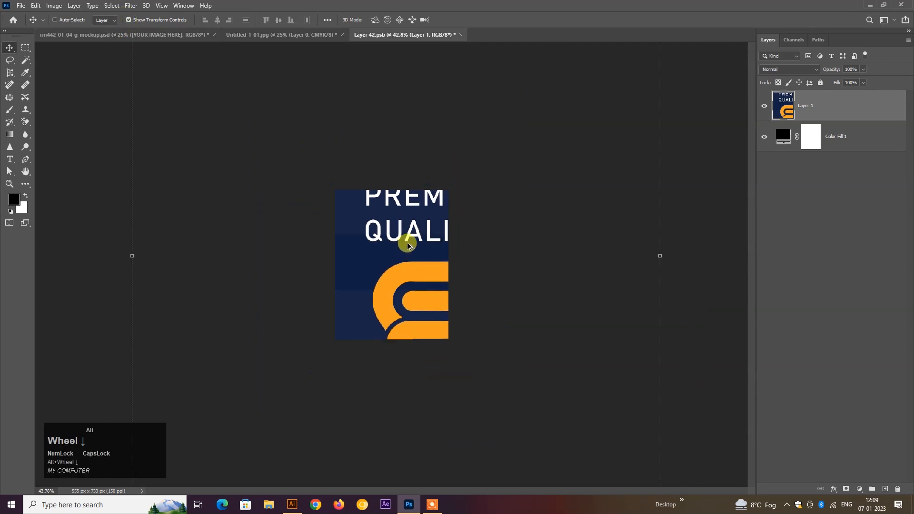
{"action": "scroll", "coordinate": [408, 246], "scroll_direction": "down", "scroll_amount": 3}
{"action": "left_click_drag", "start_coordinate": [543, 454], "coordinate": [426, 301]}
{"action": "key", "text": "ctrl+space"}
{"action": "left_click_drag", "start_coordinate": [350, 203], "coordinate": [436, 305]}
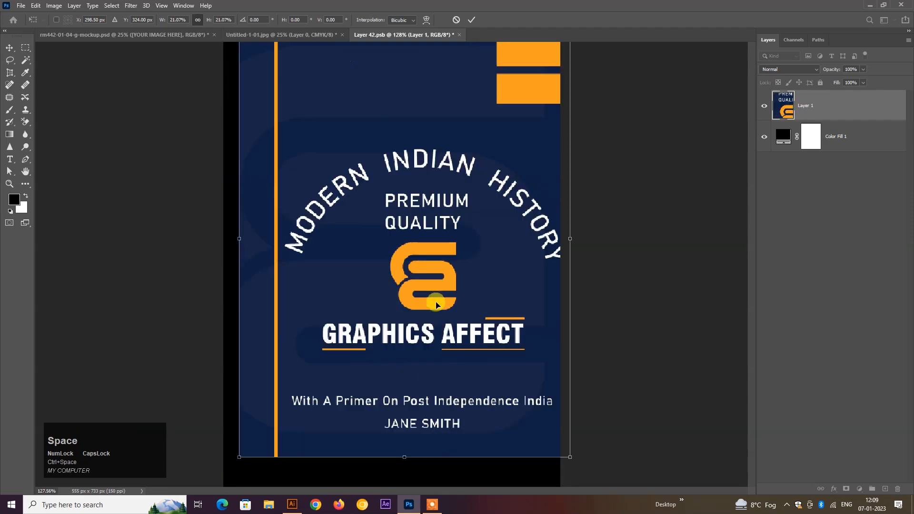
Align the artwork with the canvas and enlarge it proportionally to 21.50% to cover the black fill.
{"action": "scroll", "coordinate": [384, 230], "scroll_direction": "down", "scroll_amount": 1}
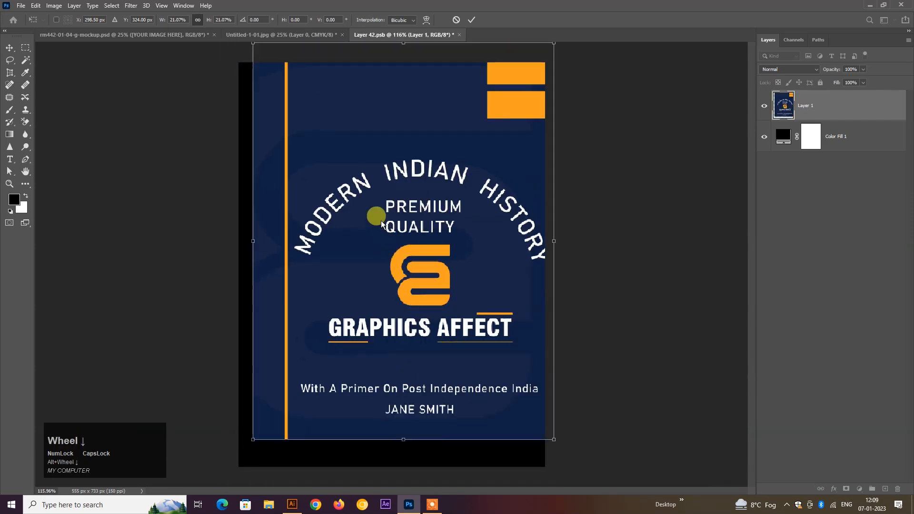
{"action": "left_click_drag", "start_coordinate": [478, 94], "coordinate": [462, 114]}
{"action": "left_click_drag", "start_coordinate": [540, 458], "coordinate": [541, 460]}
{"action": "left_click_drag", "start_coordinate": [521, 417], "coordinate": [523, 423]}
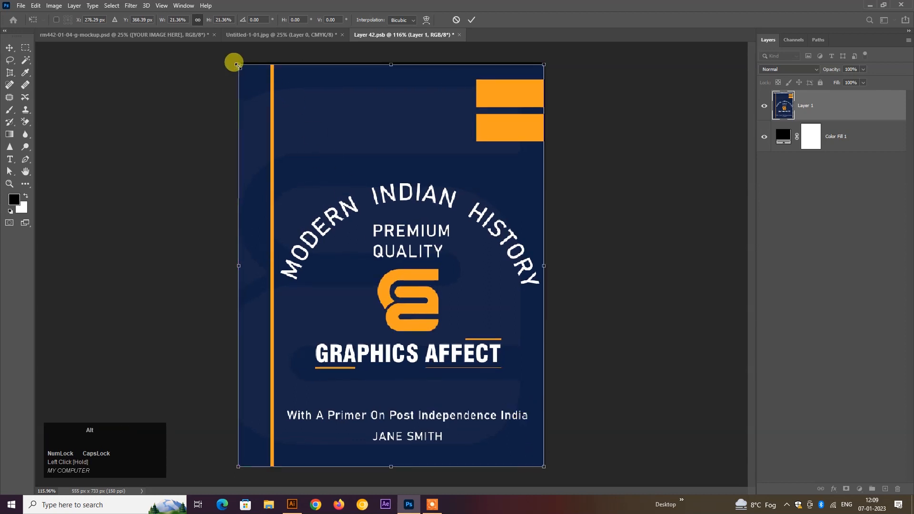
{"action": "left_click_drag", "start_coordinate": [236, 65], "coordinate": [235, 63]}
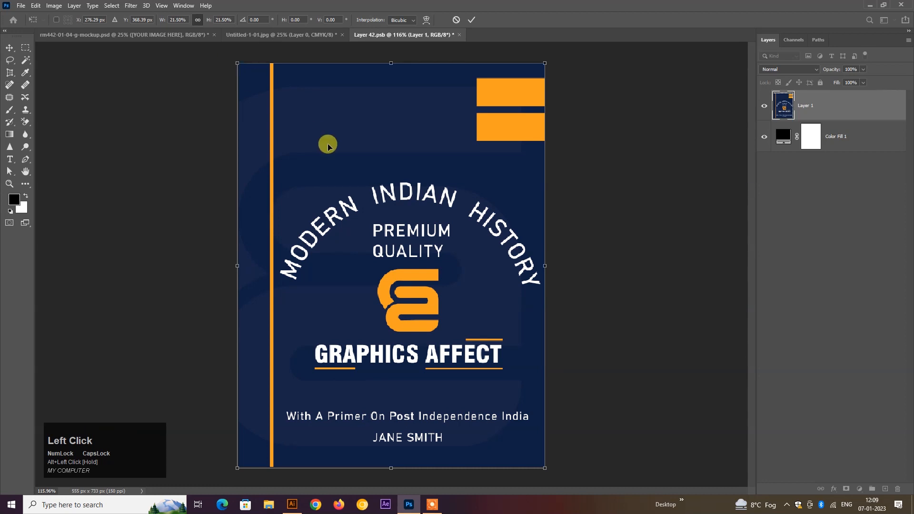
Save Layer 42.psb with the transformation applied, and return to the mockup document with the transform controls hidden.
{"action": "left_click", "coordinate": [22, 6]}
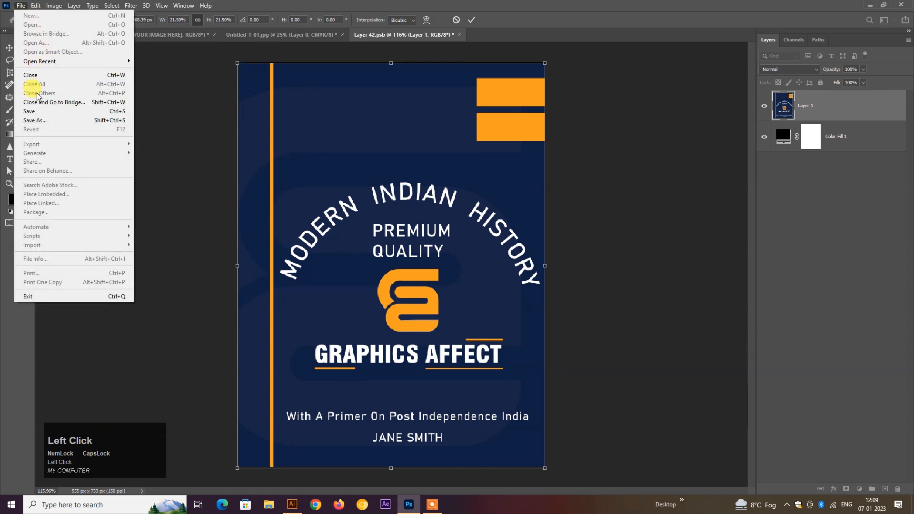
{"action": "left_click", "coordinate": [33, 111]}
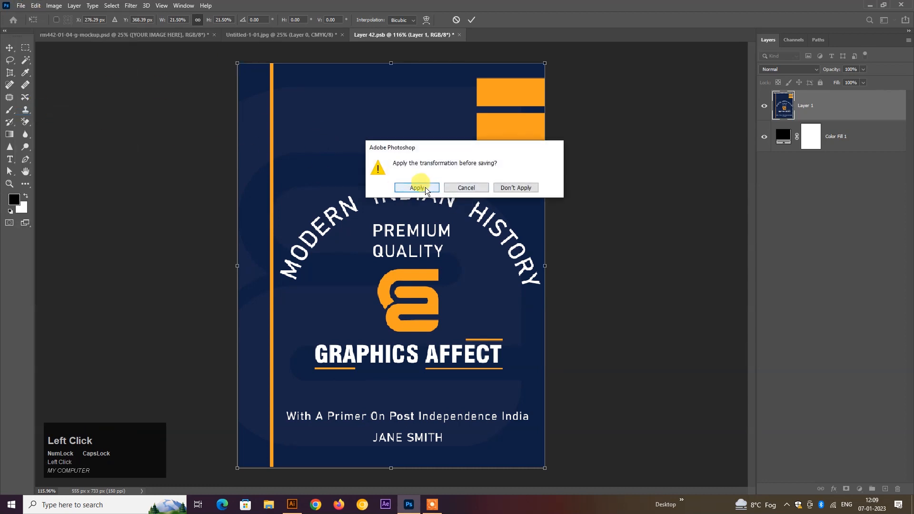
{"action": "left_click", "coordinate": [425, 187]}
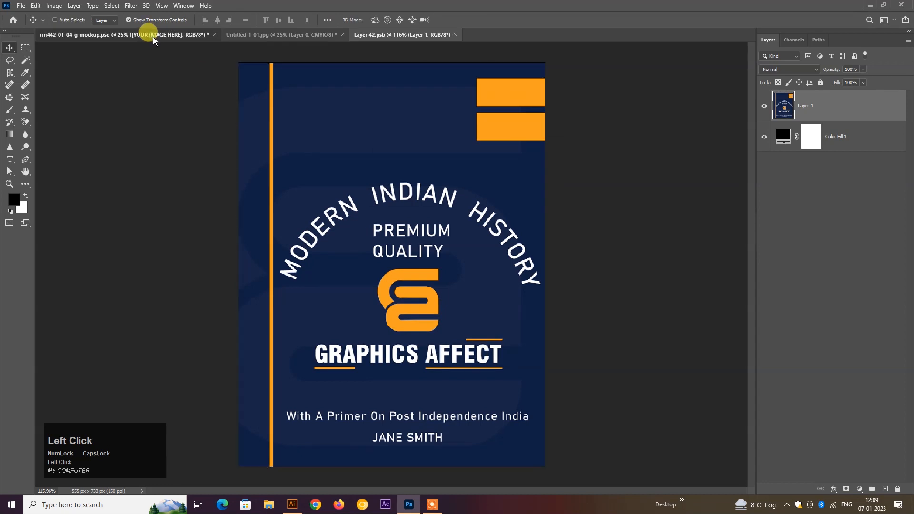
{"action": "left_click", "coordinate": [152, 36]}
{"action": "left_click", "coordinate": [128, 19]}
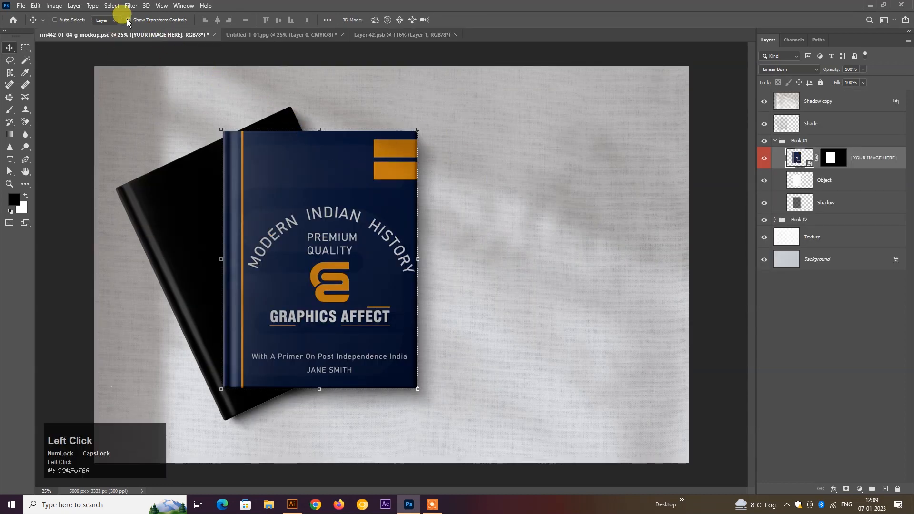
Expand the Book 02 group and open the contents of its [YOUR IMAGE HERE] smart object for editing.
{"action": "left_click", "coordinate": [775, 221]}
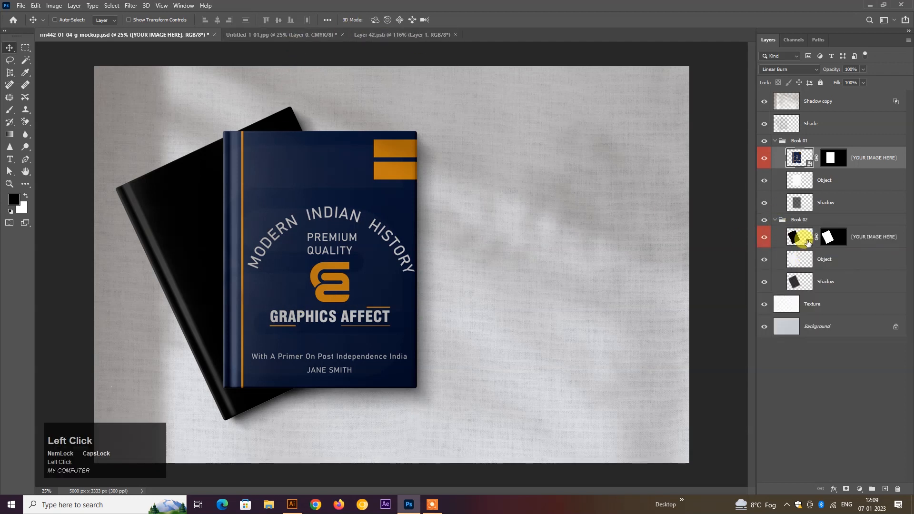
{"action": "left_click", "coordinate": [812, 246]}
{"action": "double_click", "coordinate": [811, 245]}
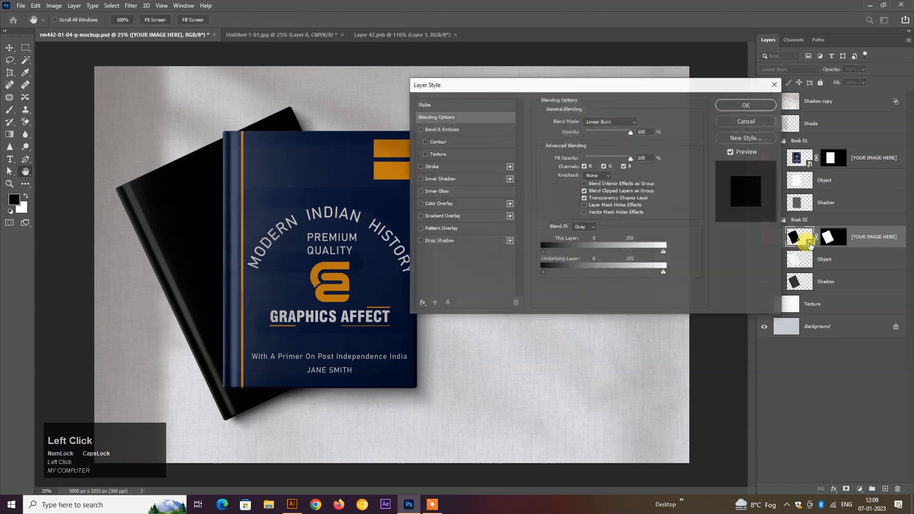
{"action": "left_click", "coordinate": [752, 123]}
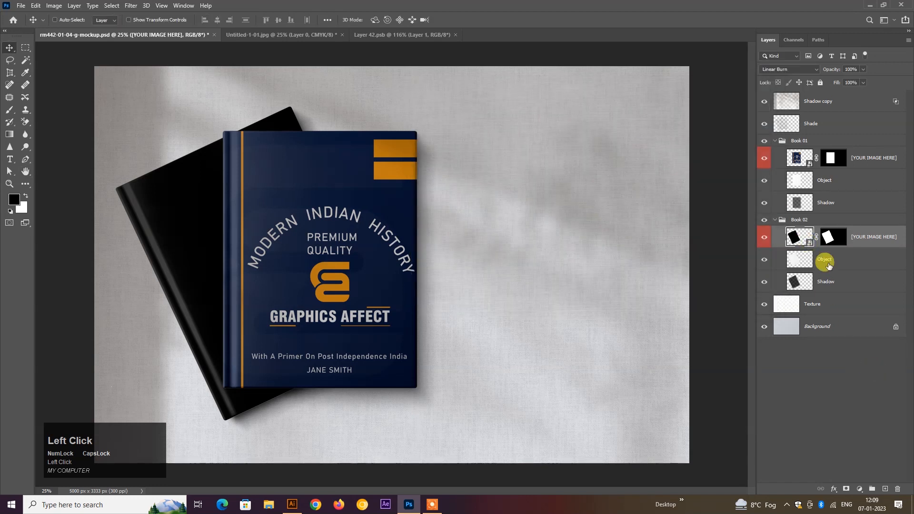
{"action": "double_click", "coordinate": [811, 245]}
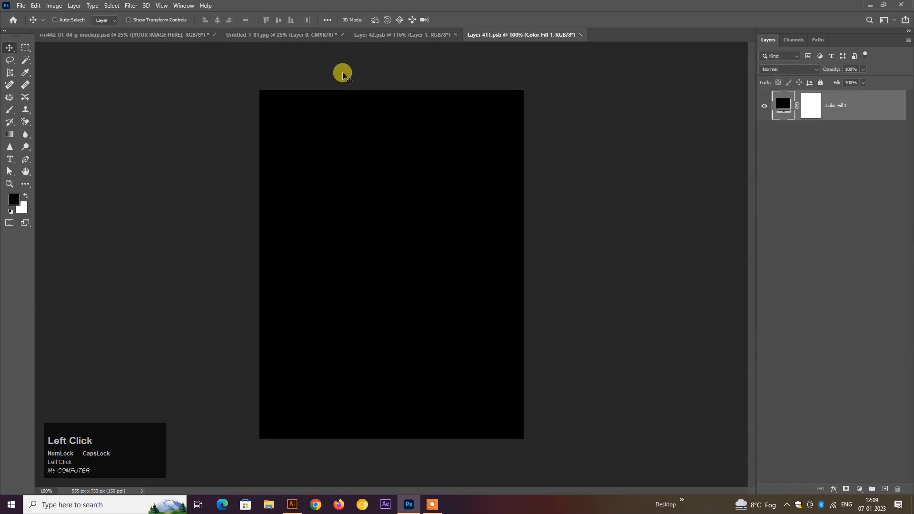
Copy the cover artwork from Untitled-1-01.jpg into Layer 411.psb, placing it above the black color fill.
{"action": "left_click", "coordinate": [249, 34]}
{"action": "left_click_drag", "start_coordinate": [363, 159], "coordinate": [486, 37]}
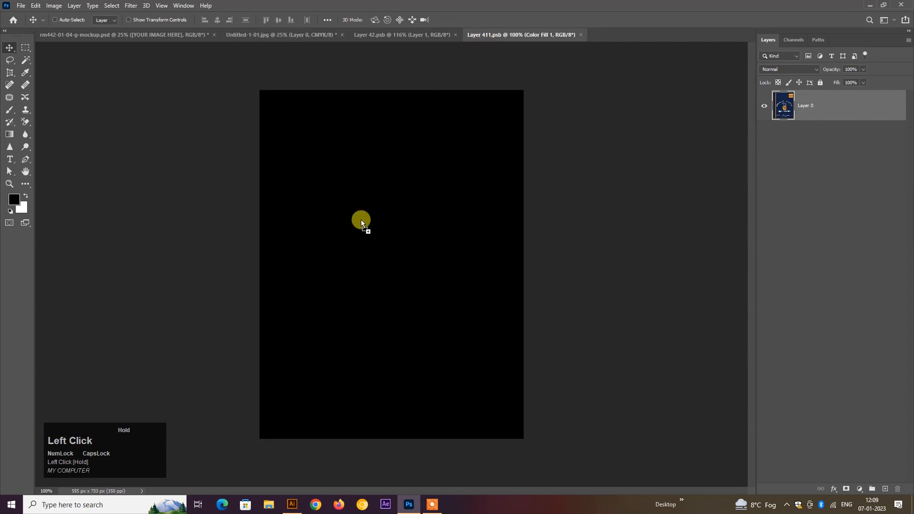
{"action": "left_click_drag", "start_coordinate": [359, 247], "coordinate": [358, 247]}
{"action": "scroll", "coordinate": [374, 246], "scroll_direction": "down", "scroll_amount": 3}
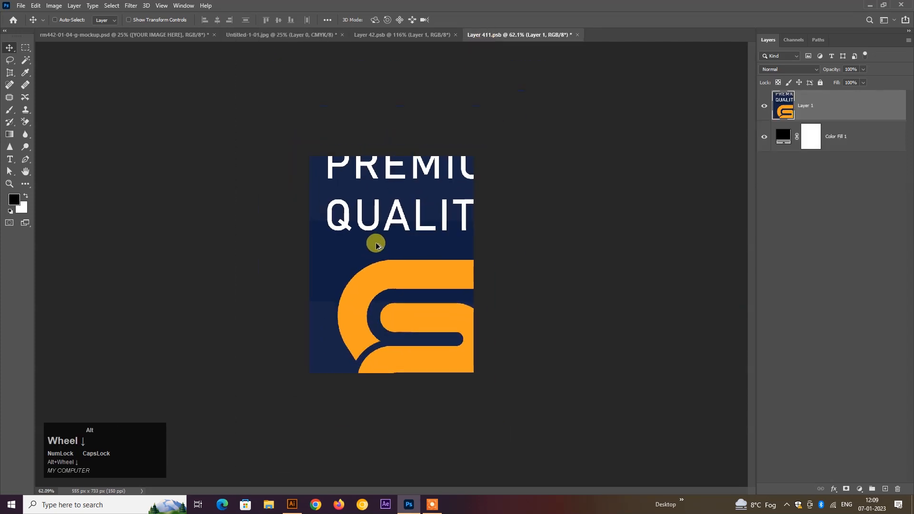
Show the transform controls and scale the cover artwork in Layer 411.psb proportionally to 20.89%.
{"action": "left_click", "coordinate": [128, 20]}
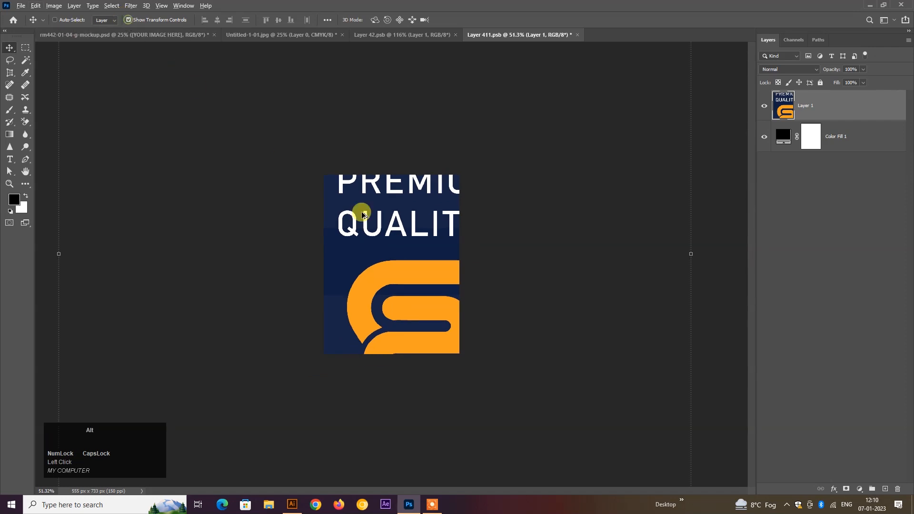
{"action": "scroll", "coordinate": [424, 265], "scroll_direction": "down", "scroll_amount": 4}
{"action": "left_click_drag", "start_coordinate": [496, 409], "coordinate": [411, 287]}
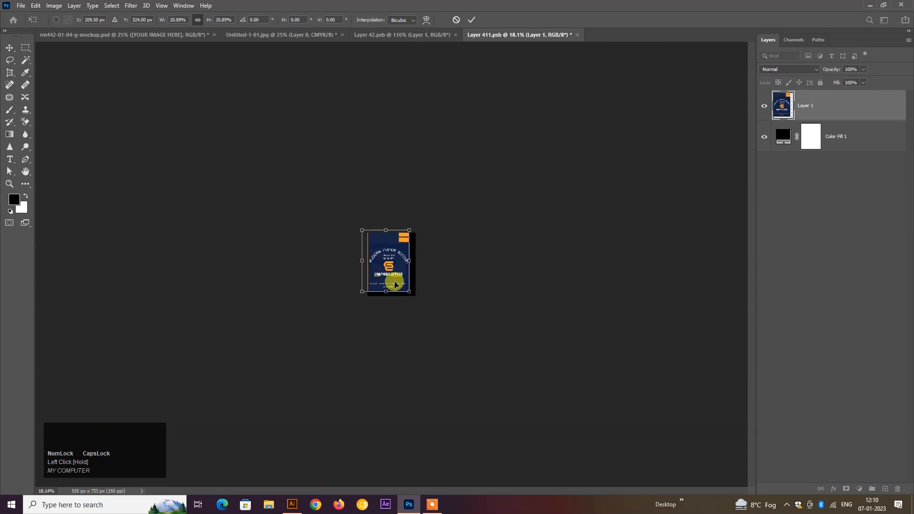
Align the artwork's upper-left corner with the canvas and enlarge it proportionally to 21.43% to cover the black fill.
{"action": "left_click_drag", "start_coordinate": [347, 212], "coordinate": [408, 280]}
{"action": "scroll", "coordinate": [404, 281], "scroll_direction": "down", "scroll_amount": 2}
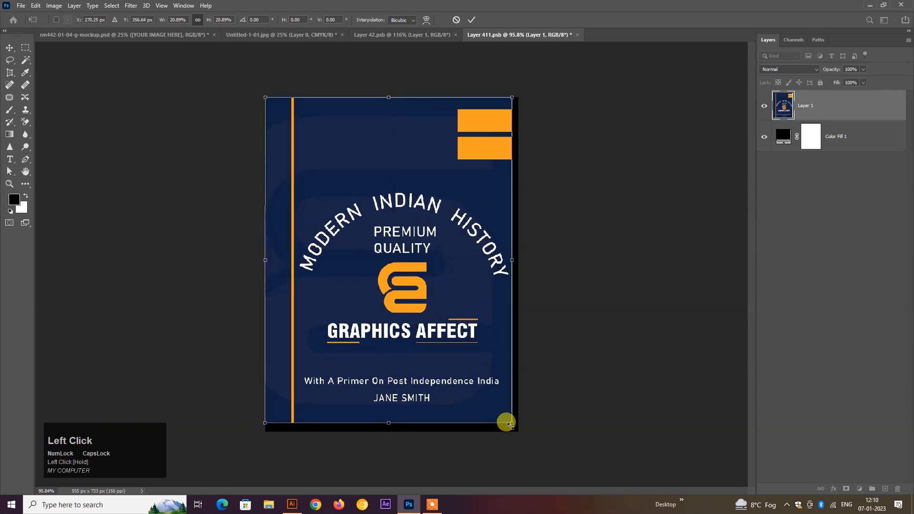
{"action": "left_click_drag", "start_coordinate": [509, 422], "coordinate": [483, 401]}
Save Layer 411.psb with the transformation applied, hide the transform controls, and return to the rm442-01-04-g-mockup.psd document.
{"action": "left_click", "coordinate": [19, 6]}
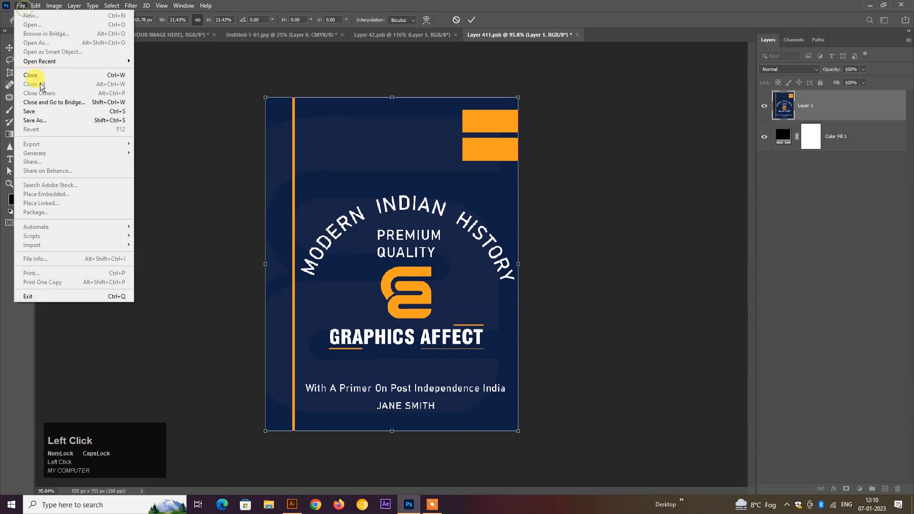
{"action": "left_click", "coordinate": [37, 118]}
{"action": "left_click", "coordinate": [409, 188]}
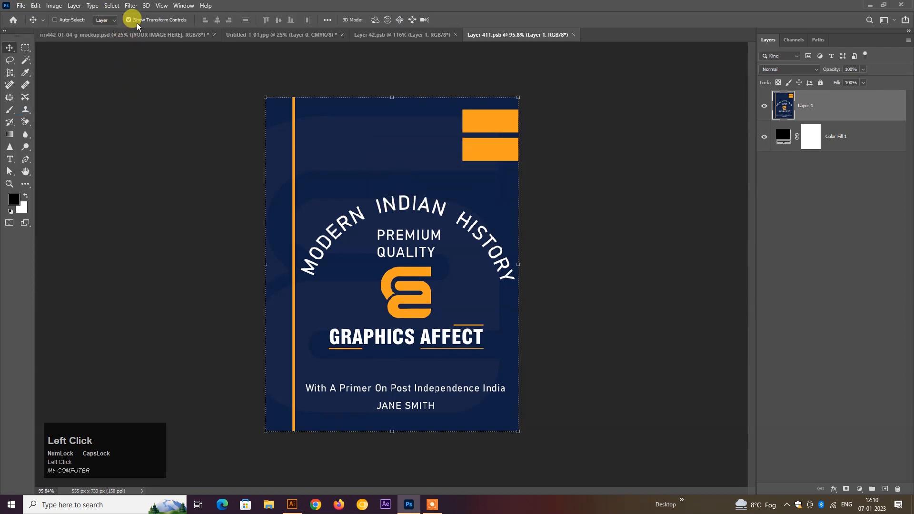
{"action": "left_click", "coordinate": [128, 19]}
{"action": "left_click", "coordinate": [132, 33]}
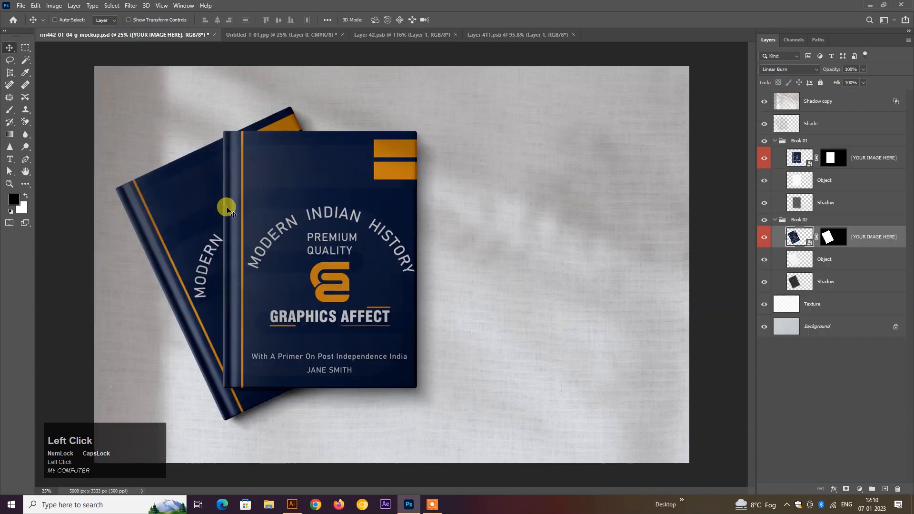